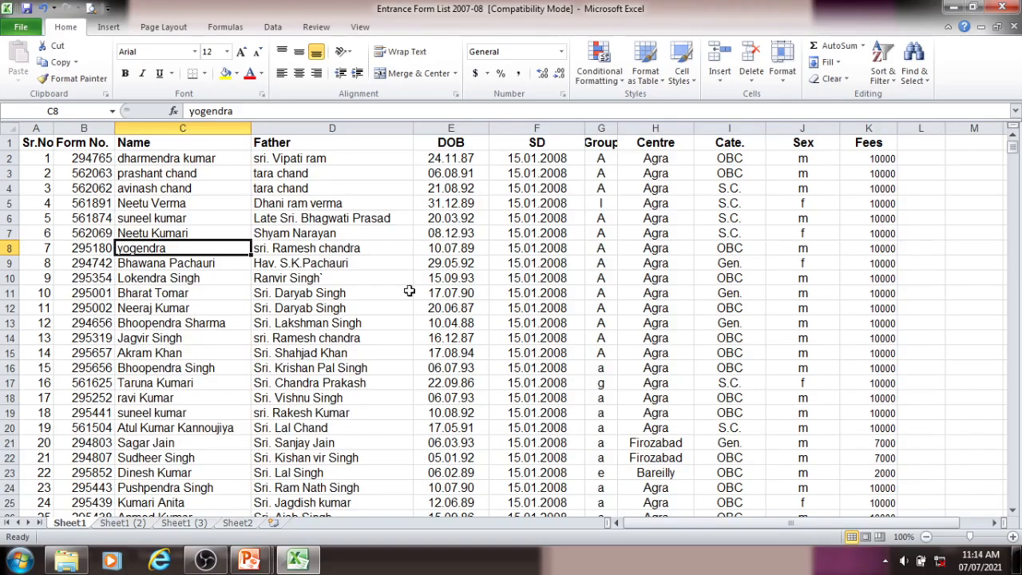
{"action": "left_click", "coordinate": [217, 560]}
{"action": "left_click", "coordinate": [217, 561]}
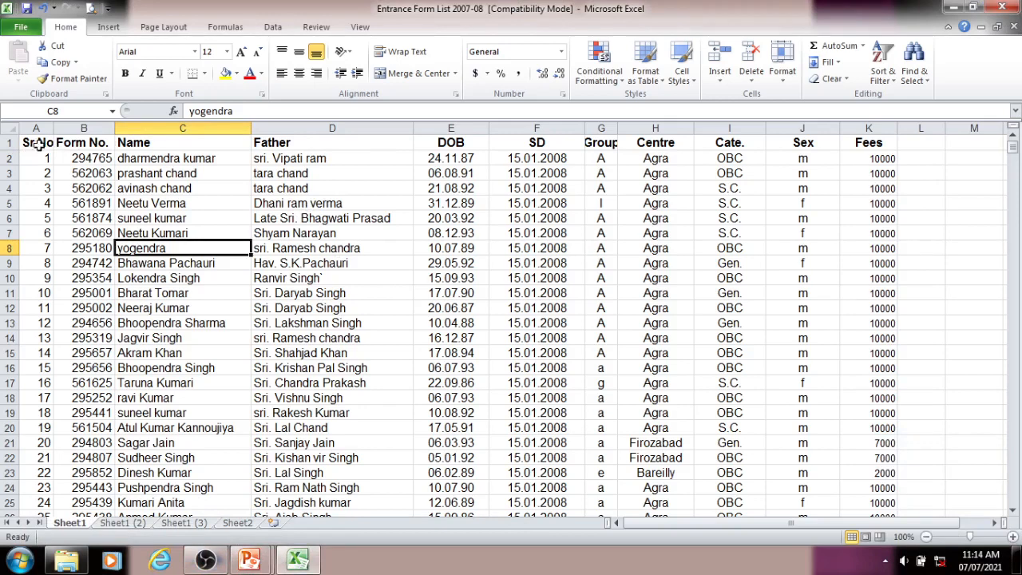
- Review the column headings in row 1 of the entrance form list, from Name to Fees
{"action": "left_click", "coordinate": [151, 144]}
{"action": "left_click", "coordinate": [296, 146]}
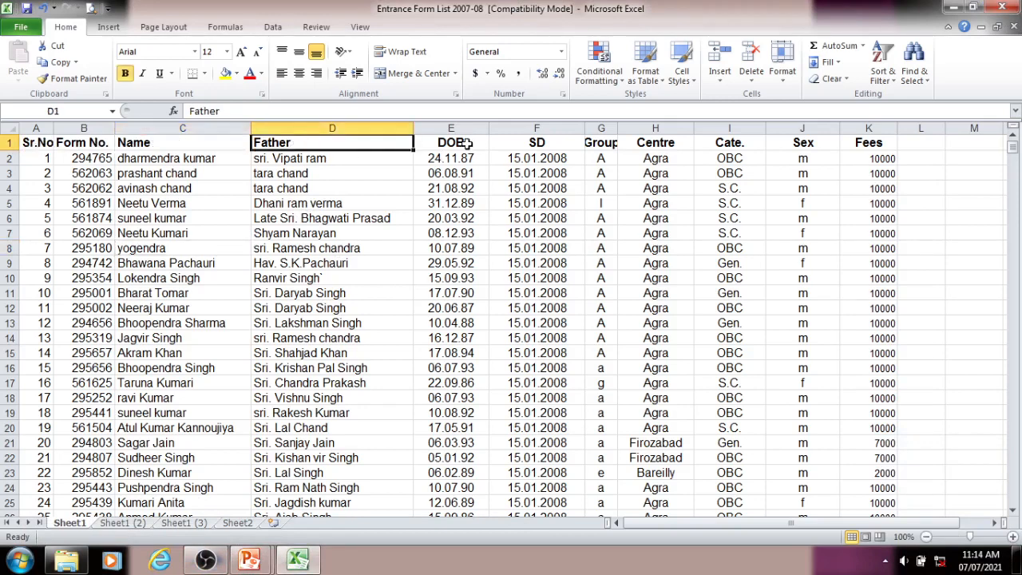
{"action": "left_click", "coordinate": [468, 144]}
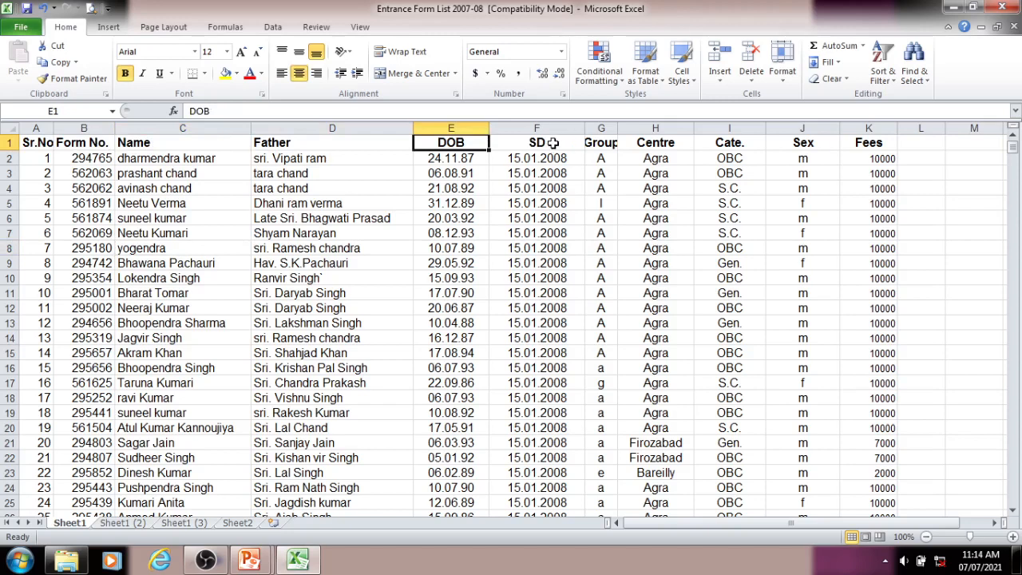
{"action": "left_click", "coordinate": [552, 143]}
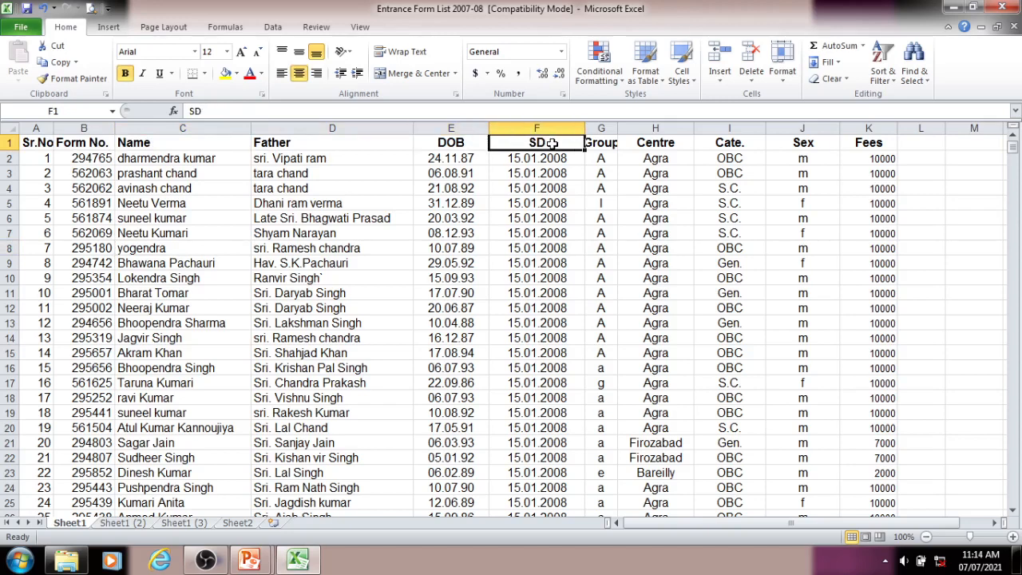
{"action": "left_click", "coordinate": [612, 144]}
{"action": "left_click", "coordinate": [656, 143]}
{"action": "left_click", "coordinate": [744, 142]}
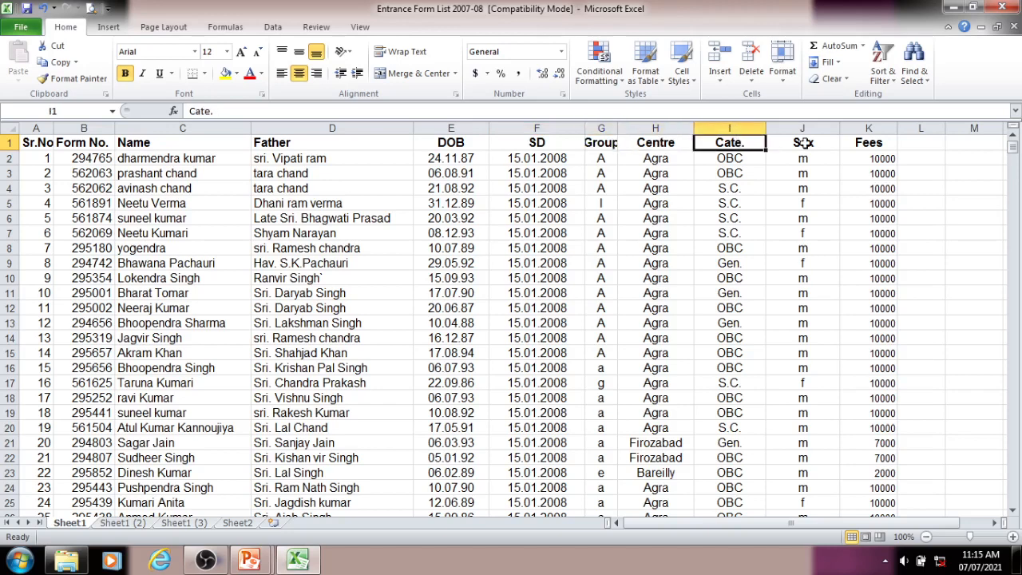
{"action": "left_click", "coordinate": [805, 144]}
{"action": "left_click", "coordinate": [869, 143]}
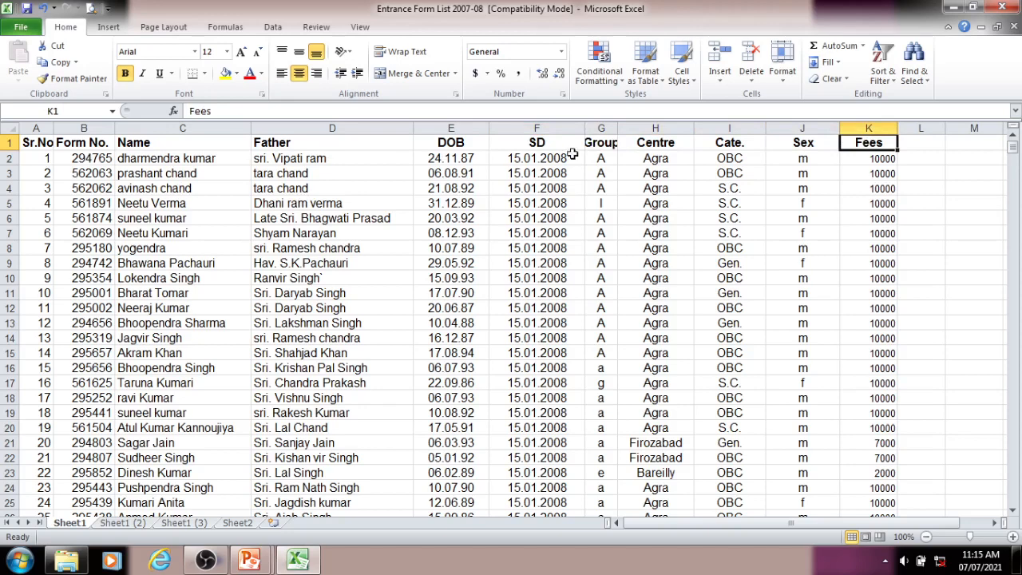
- Examine the fields of the first record in row 2, from the serial number to Sex
{"action": "left_click", "coordinate": [44, 158]}
{"action": "left_click", "coordinate": [169, 158]}
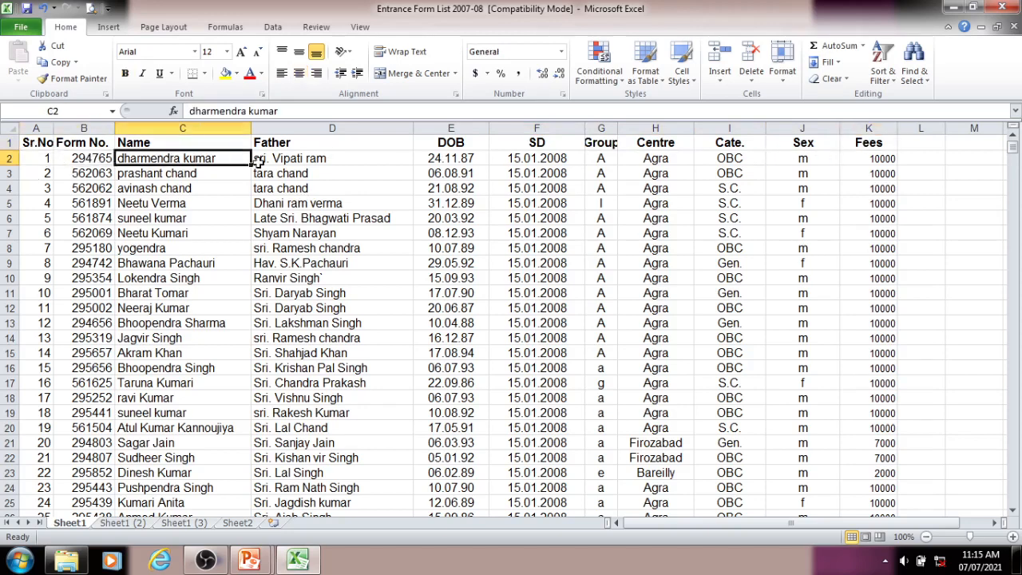
{"action": "left_click", "coordinate": [312, 160]}
{"action": "left_click", "coordinate": [452, 159]}
{"action": "left_click", "coordinate": [537, 158]}
{"action": "left_click", "coordinate": [655, 159]}
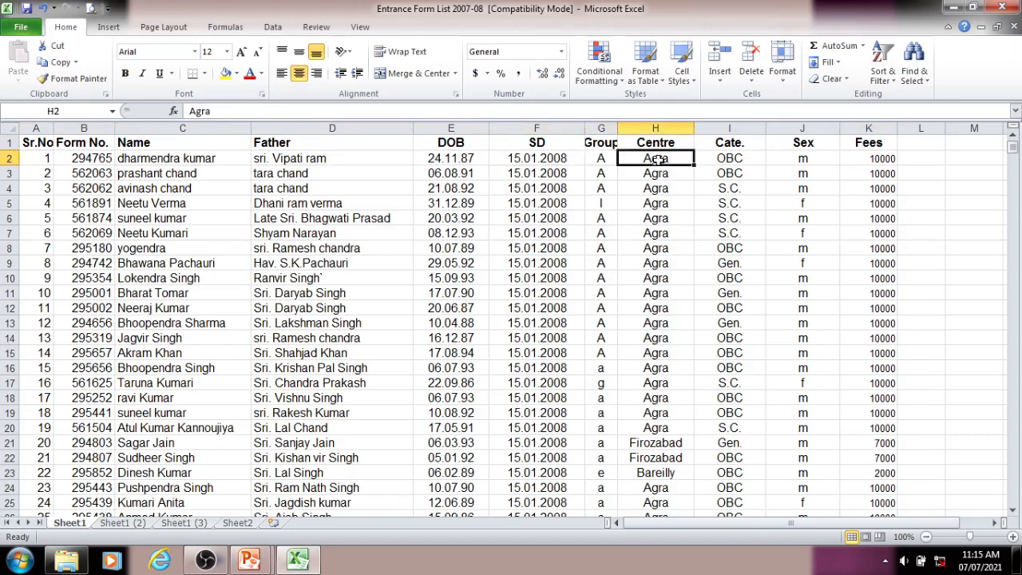
{"action": "left_click", "coordinate": [723, 161]}
{"action": "left_click", "coordinate": [793, 158]}
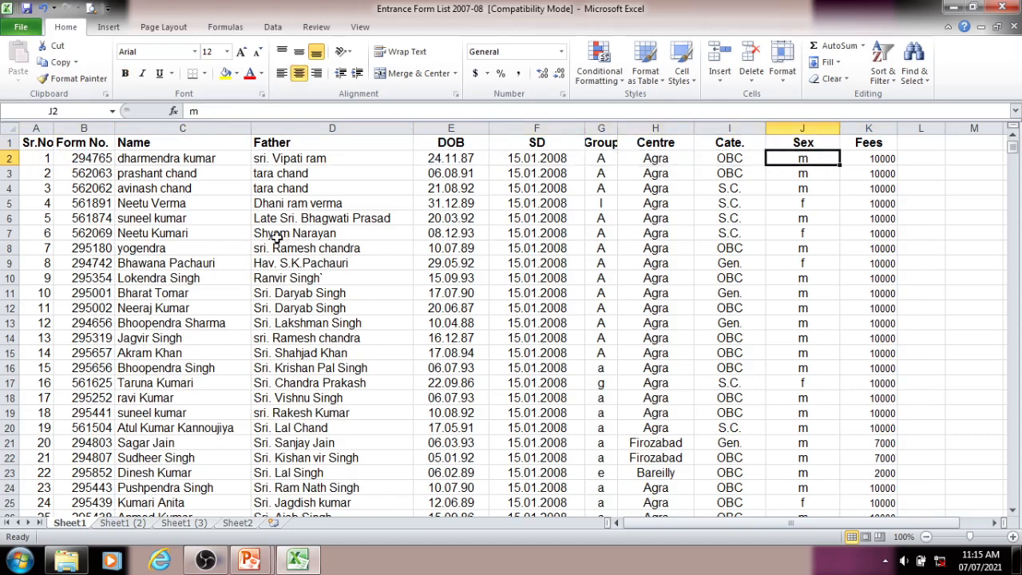
- Sort the list by the Name column from A to Z and fit the Sr.No. column's width to its contents
{"action": "left_click", "coordinate": [143, 158]}
{"action": "left_click", "coordinate": [144, 173]}
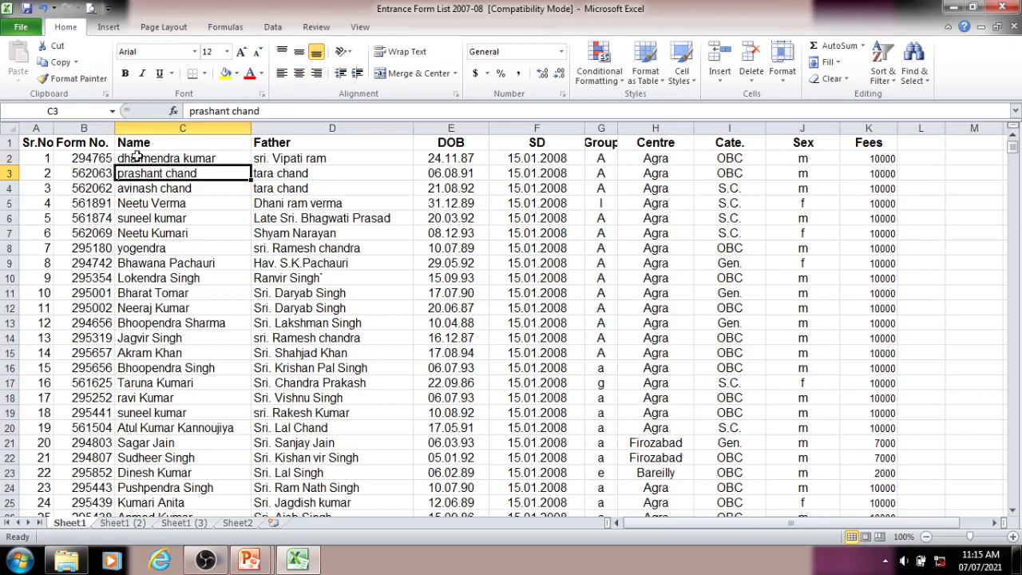
{"action": "left_click", "coordinate": [138, 158]}
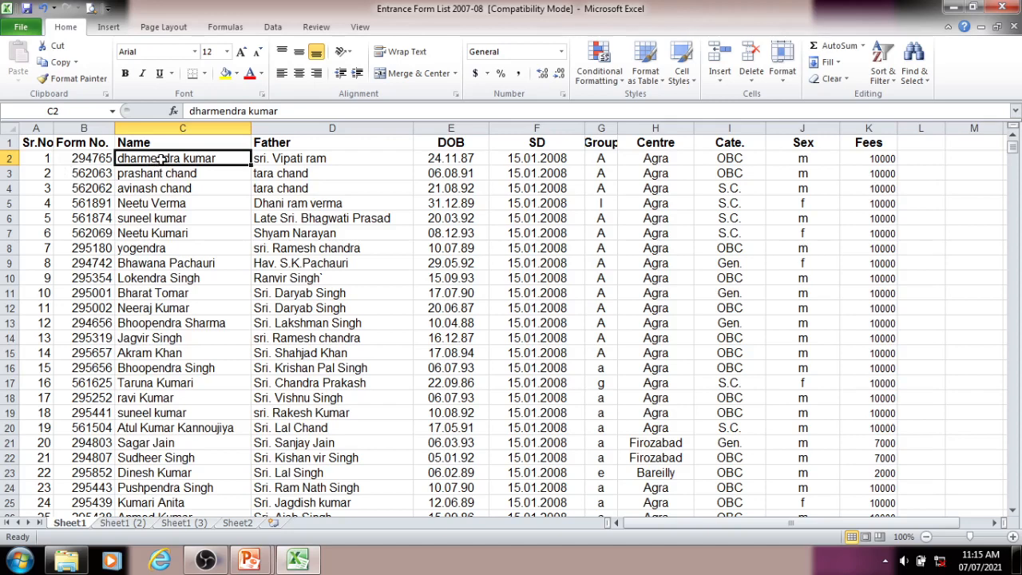
{"action": "left_click", "coordinate": [168, 173]}
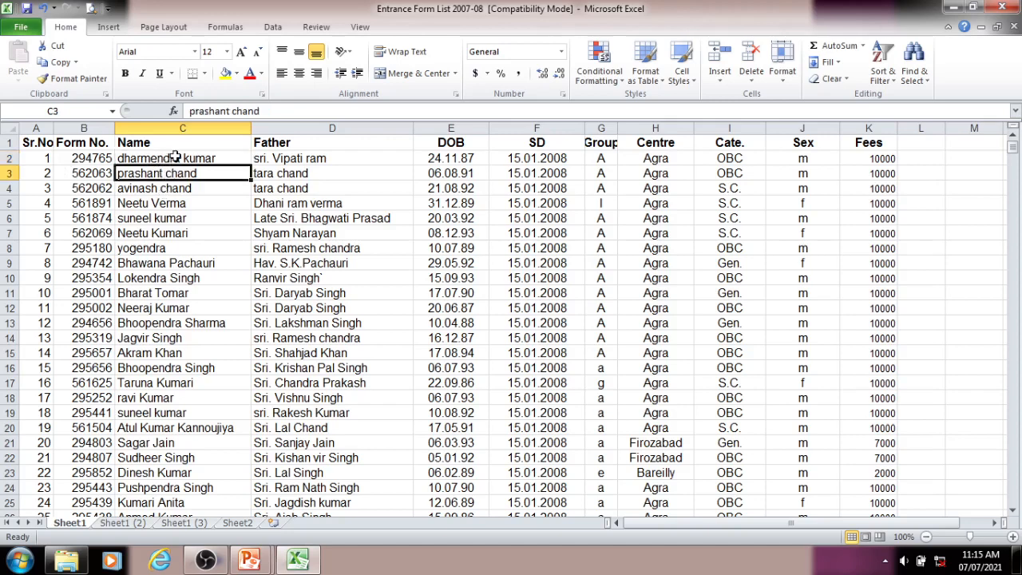
{"action": "left_click", "coordinate": [174, 157]}
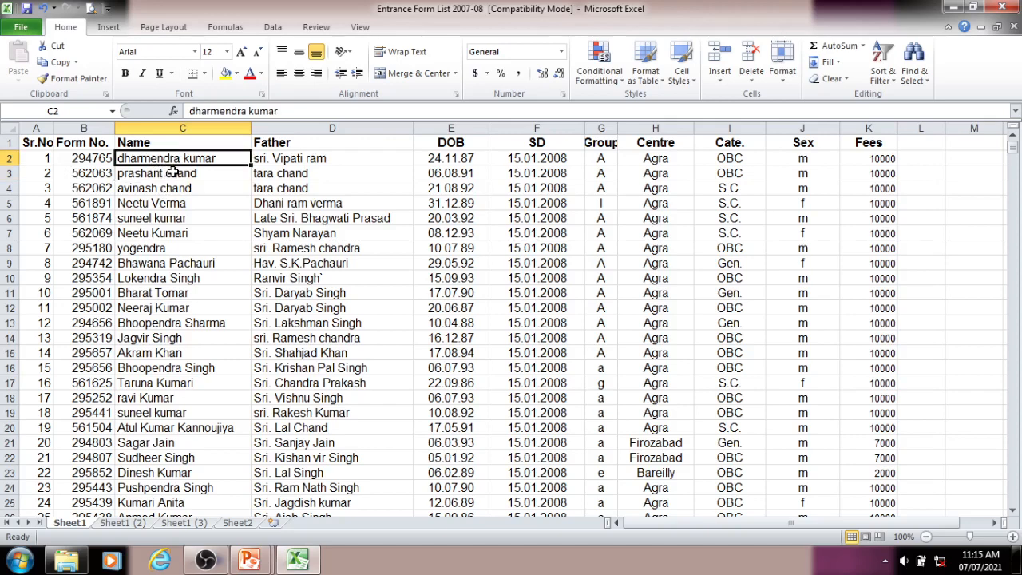
{"action": "left_click", "coordinate": [272, 27]}
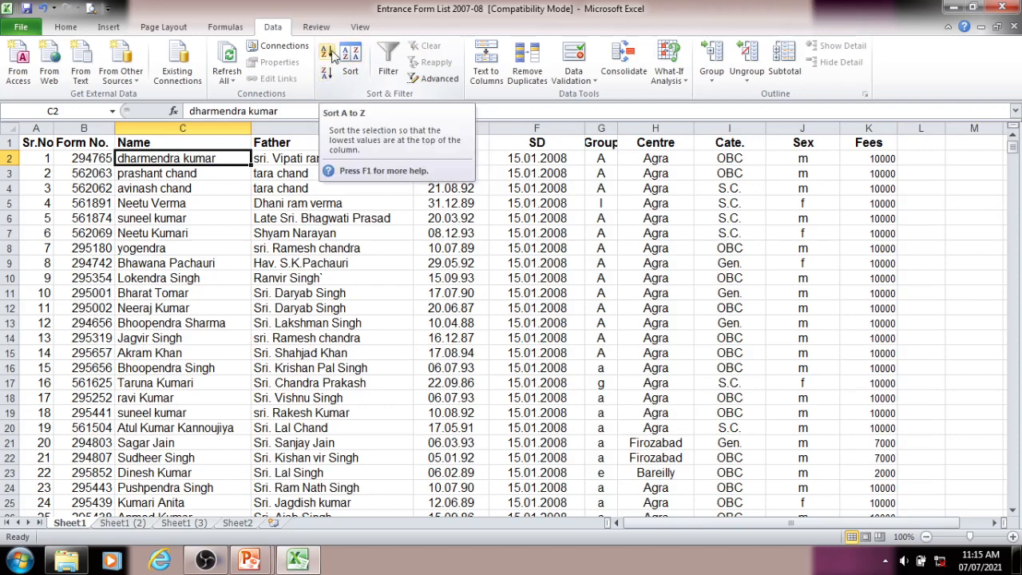
{"action": "left_click", "coordinate": [332, 53]}
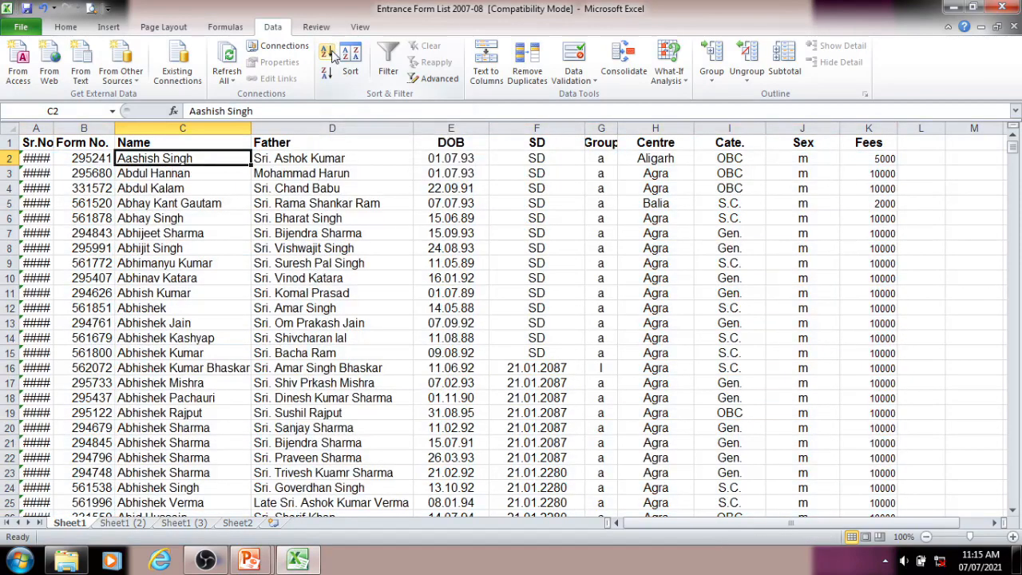
{"action": "double_click", "coordinate": [52, 129]}
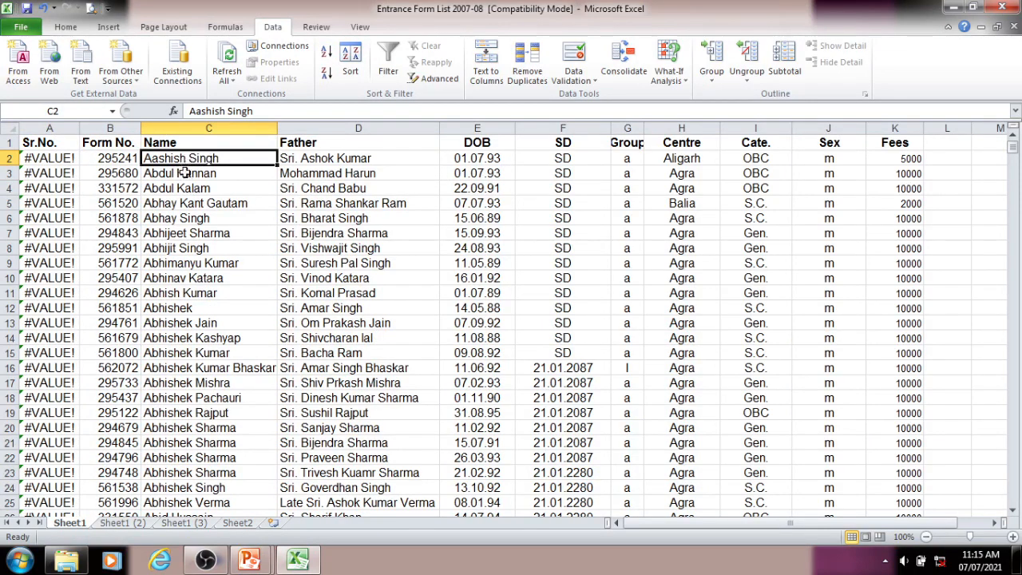
- Look through the alphabetically sorted records to check the order of the Name column
{"action": "scroll", "coordinate": [185, 311], "scroll_direction": "down", "scroll_amount": 13}
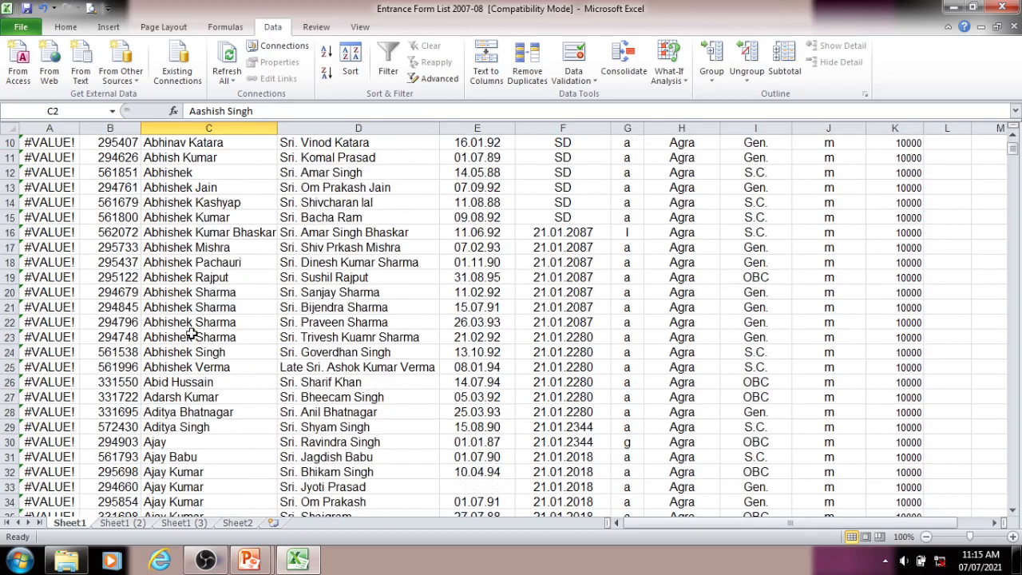
{"action": "scroll", "coordinate": [192, 334], "scroll_direction": "down", "scroll_amount": 20}
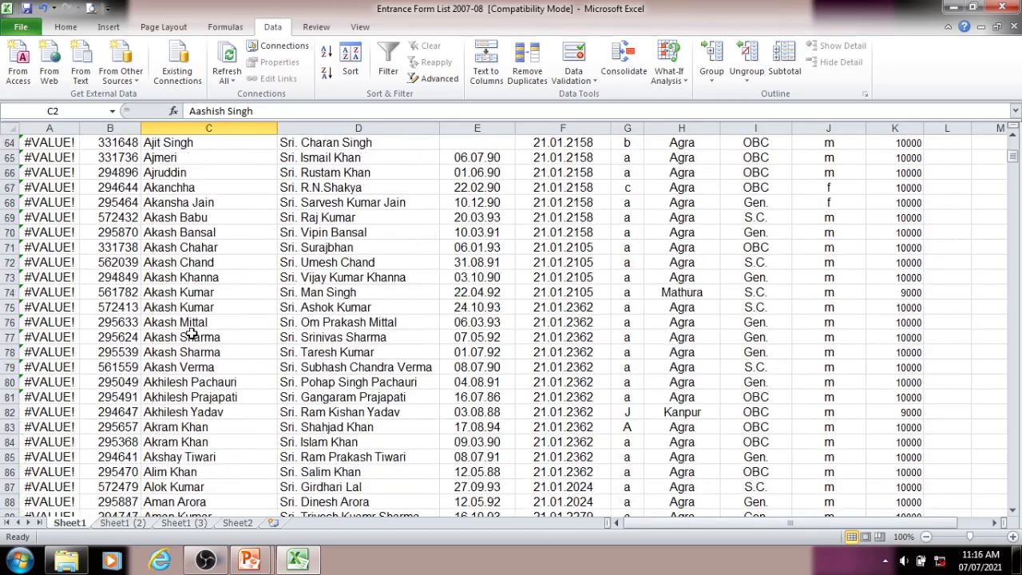
{"action": "scroll", "coordinate": [192, 334], "scroll_direction": "down", "scroll_amount": 20}
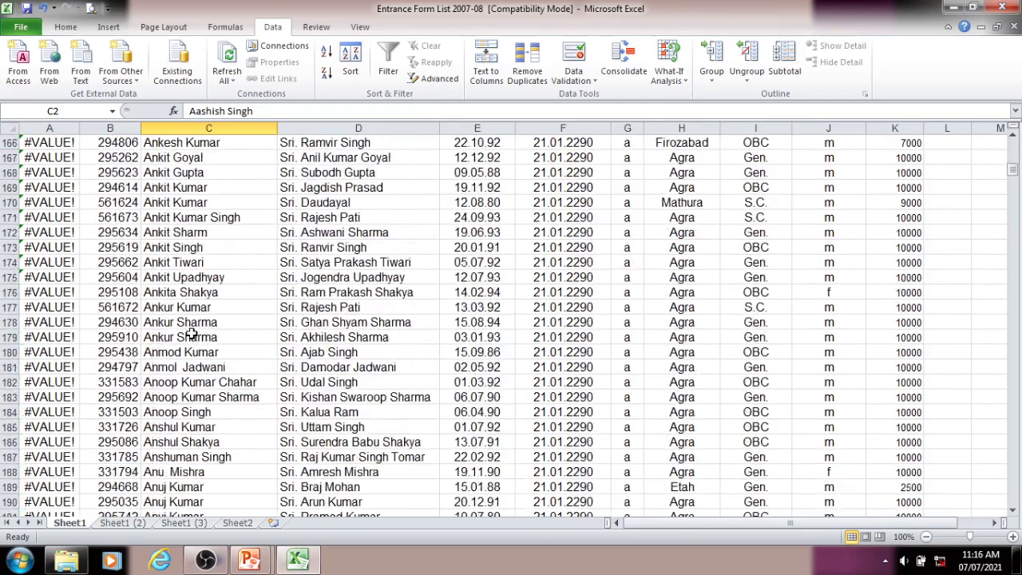
{"action": "scroll", "coordinate": [192, 334], "scroll_direction": "down", "scroll_amount": 20}
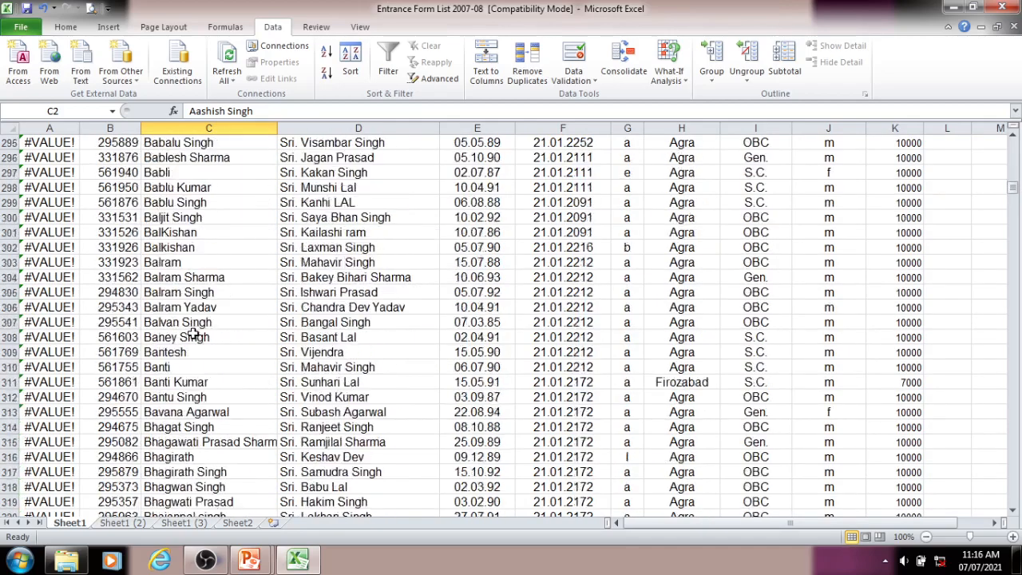
{"action": "scroll", "coordinate": [192, 334], "scroll_direction": "down", "scroll_amount": 11}
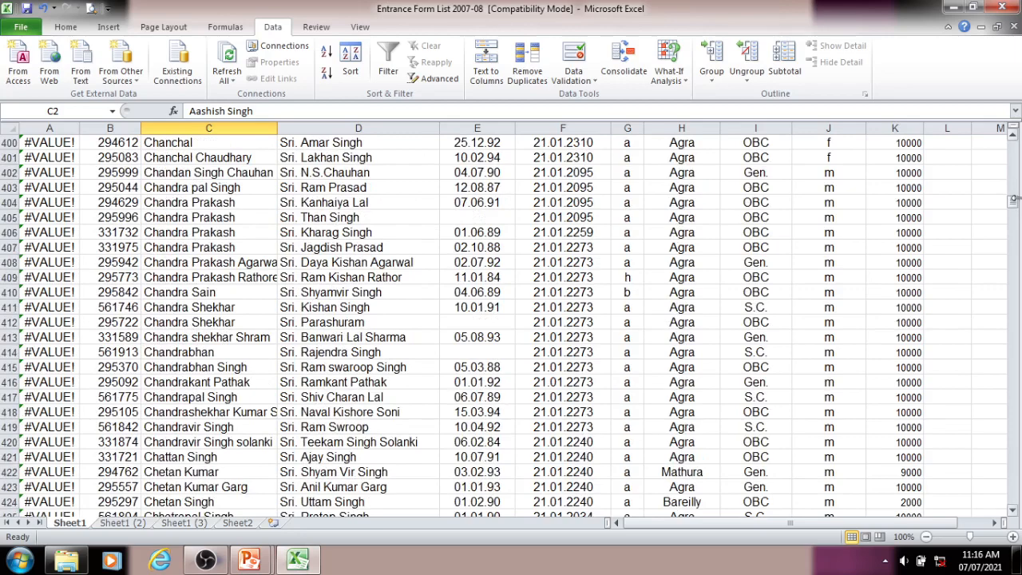
{"action": "left_click_drag", "start_coordinate": [1016, 205], "coordinate": [1015, 145]}
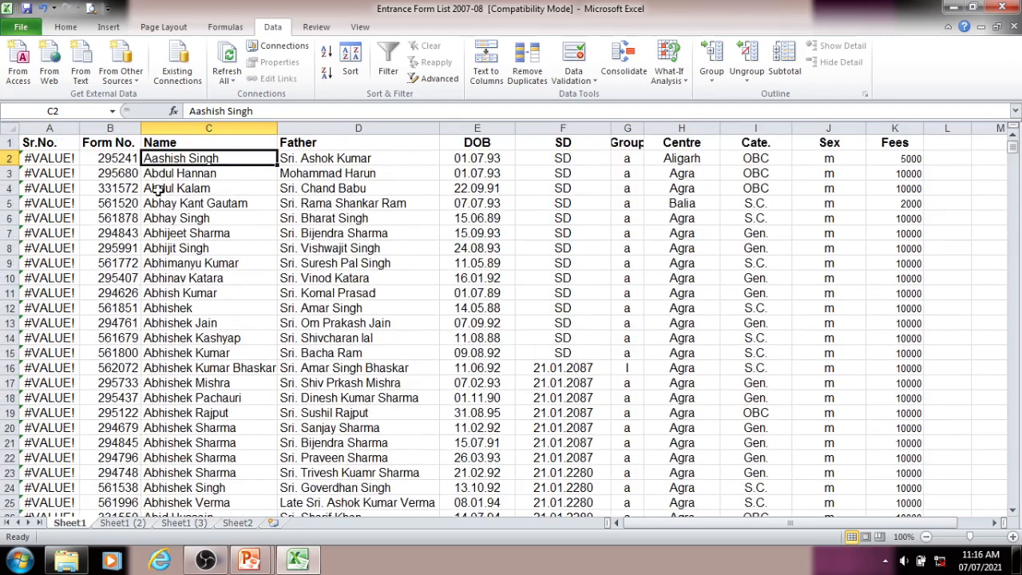
{"action": "left_click", "coordinate": [182, 199]}
{"action": "left_click", "coordinate": [185, 160]}
- Examine the repeated names in rows 20 to 23 of the Name column and the row below them
{"action": "scroll", "coordinate": [206, 420], "scroll_direction": "down", "scroll_amount": 3}
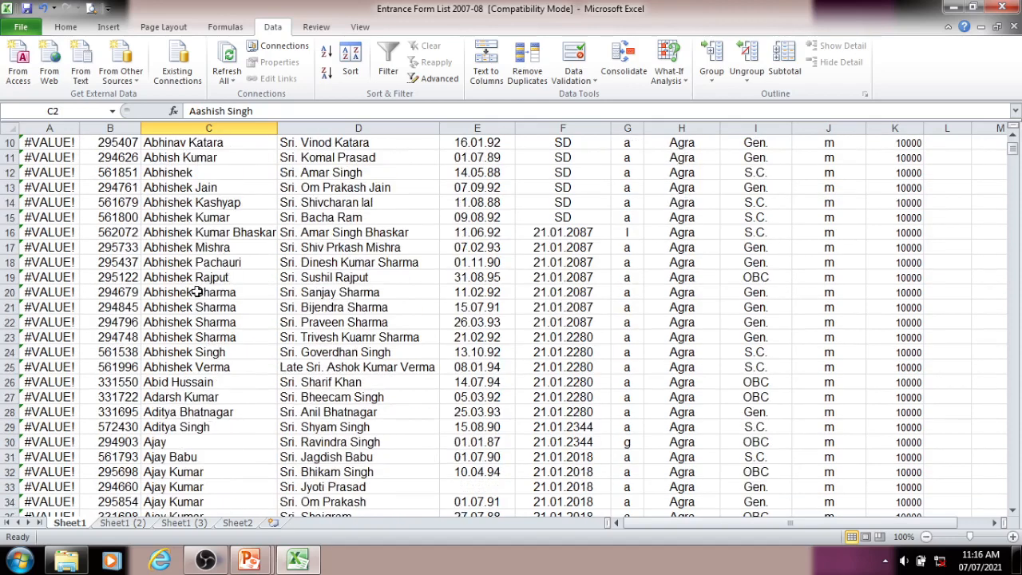
{"action": "left_click", "coordinate": [196, 292]}
{"action": "left_click", "coordinate": [197, 310]}
{"action": "left_click", "coordinate": [206, 324]}
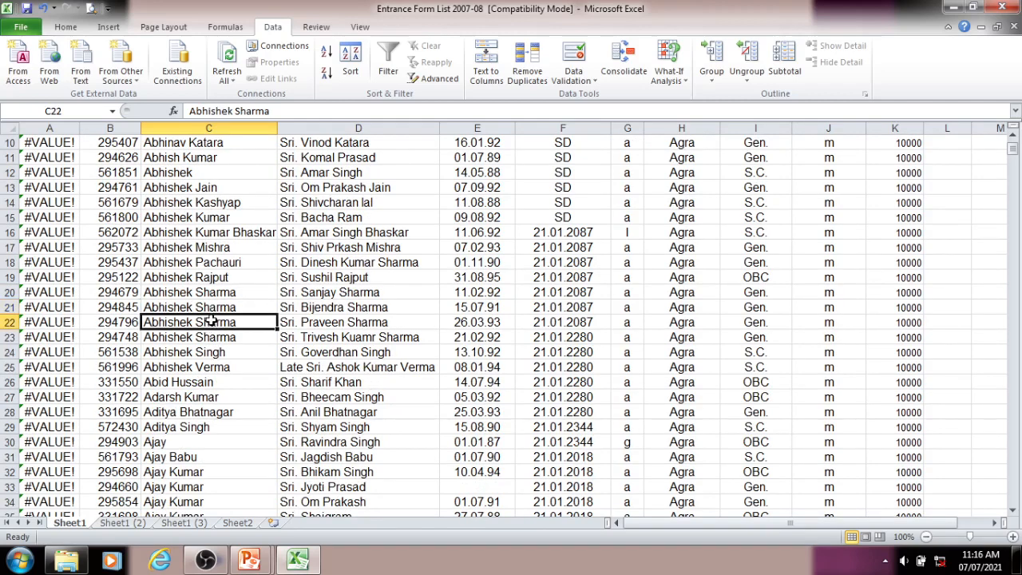
{"action": "left_click", "coordinate": [202, 339]}
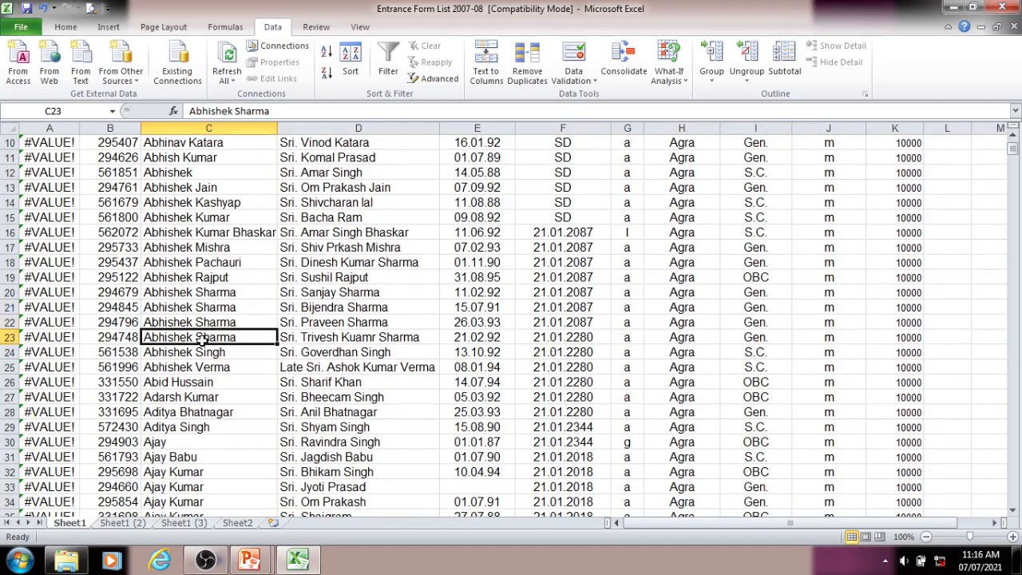
{"action": "left_click", "coordinate": [205, 294]}
{"action": "left_click", "coordinate": [207, 309]}
{"action": "left_click", "coordinate": [209, 324]}
{"action": "left_click", "coordinate": [210, 339]}
{"action": "left_click", "coordinate": [209, 295]}
{"action": "left_click", "coordinate": [210, 309]}
{"action": "left_click", "coordinate": [209, 324]}
{"action": "left_click", "coordinate": [209, 348]}
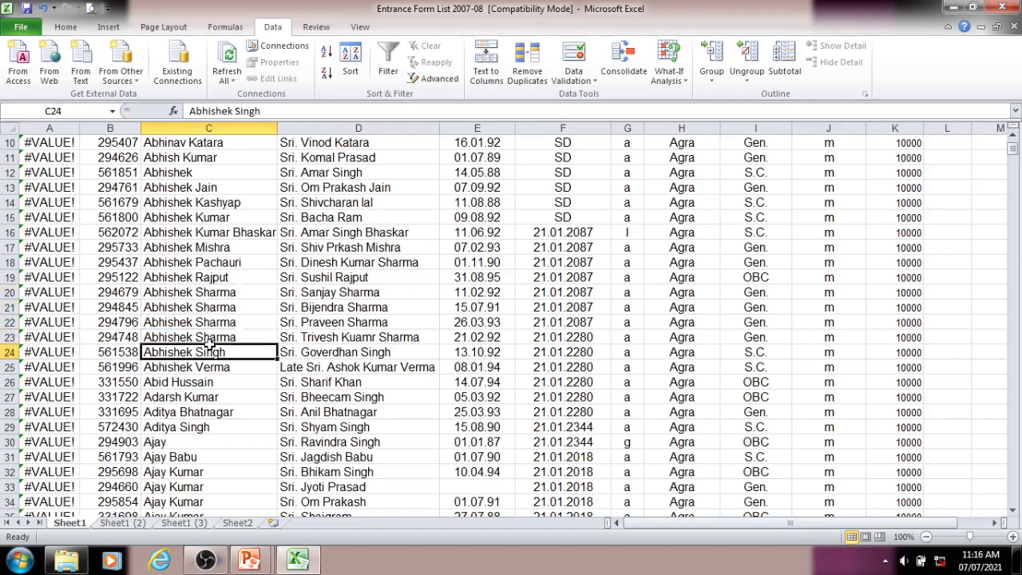
{"action": "left_click", "coordinate": [209, 337]}
{"action": "left_click", "coordinate": [209, 309]}
{"action": "left_click", "coordinate": [210, 293]}
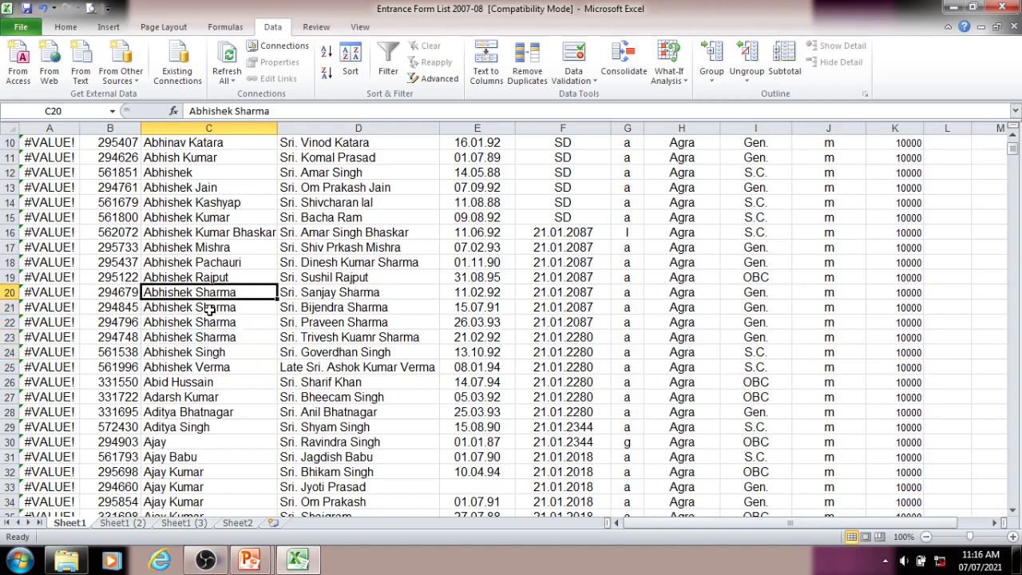
{"action": "left_click", "coordinate": [209, 309]}
{"action": "left_click", "coordinate": [210, 323]}
{"action": "left_click", "coordinate": [209, 337]}
{"action": "left_click", "coordinate": [209, 323]}
{"action": "left_click", "coordinate": [210, 303]}
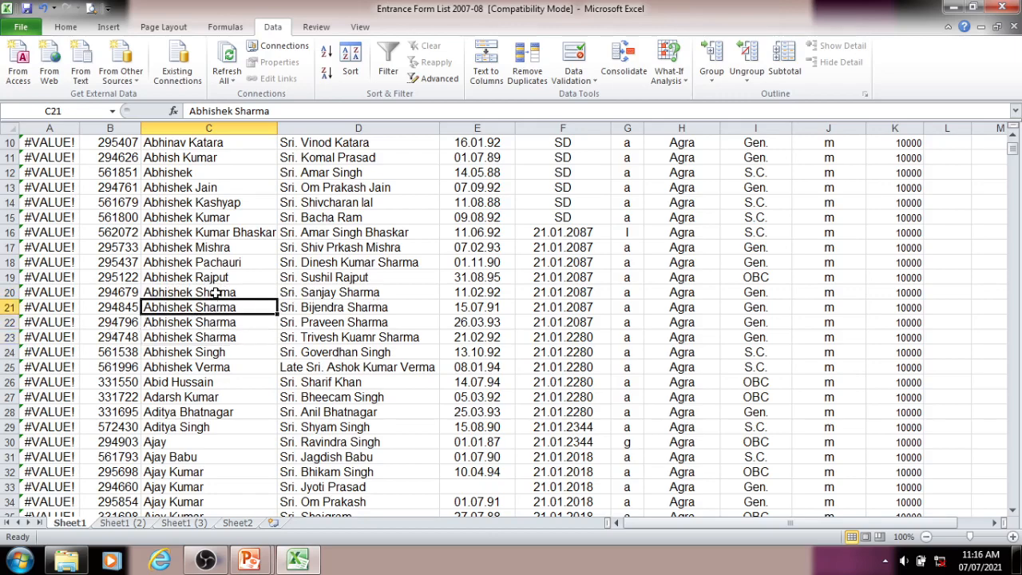
{"action": "scroll", "coordinate": [330, 295], "scroll_direction": "up", "scroll_amount": 3}
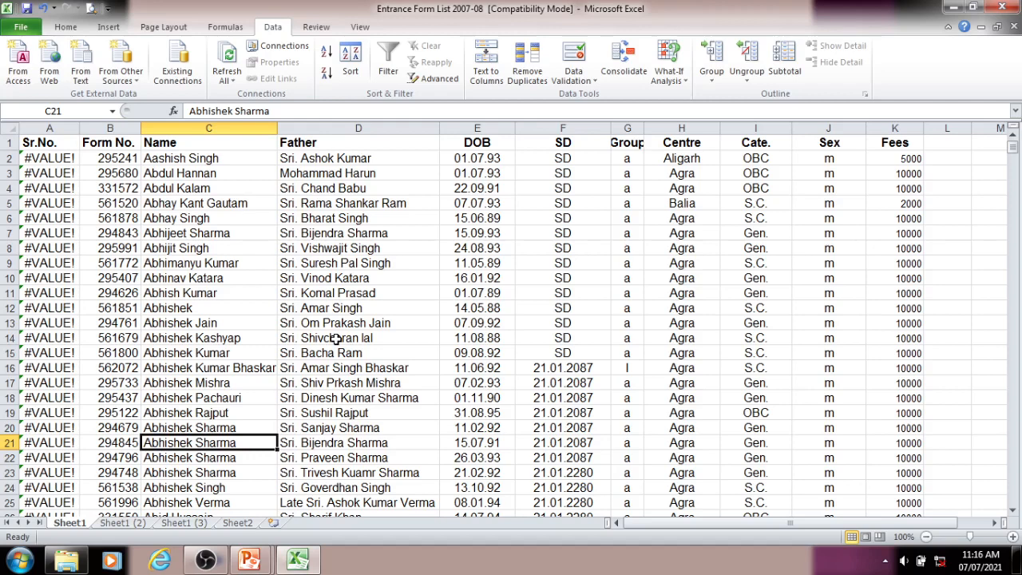
- Undo the Sr.No. column width change and the A to Z sort of the Name column
{"action": "key", "text": "ctrl+z"}
{"action": "left_click", "coordinate": [169, 219]}
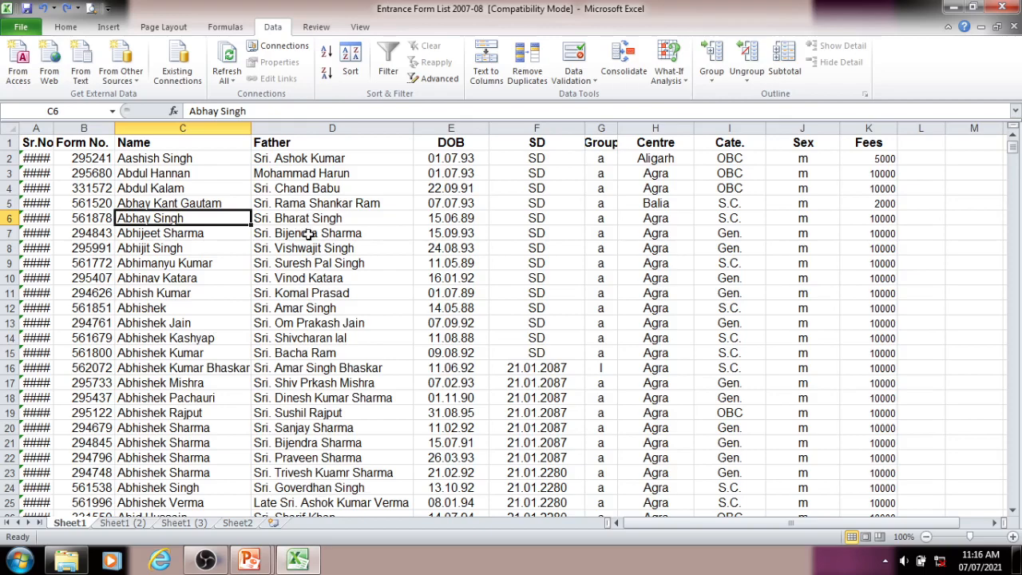
{"action": "key", "text": "ctrl+z"}
{"action": "left_click", "coordinate": [134, 217]}
{"action": "left_click", "coordinate": [173, 159]}
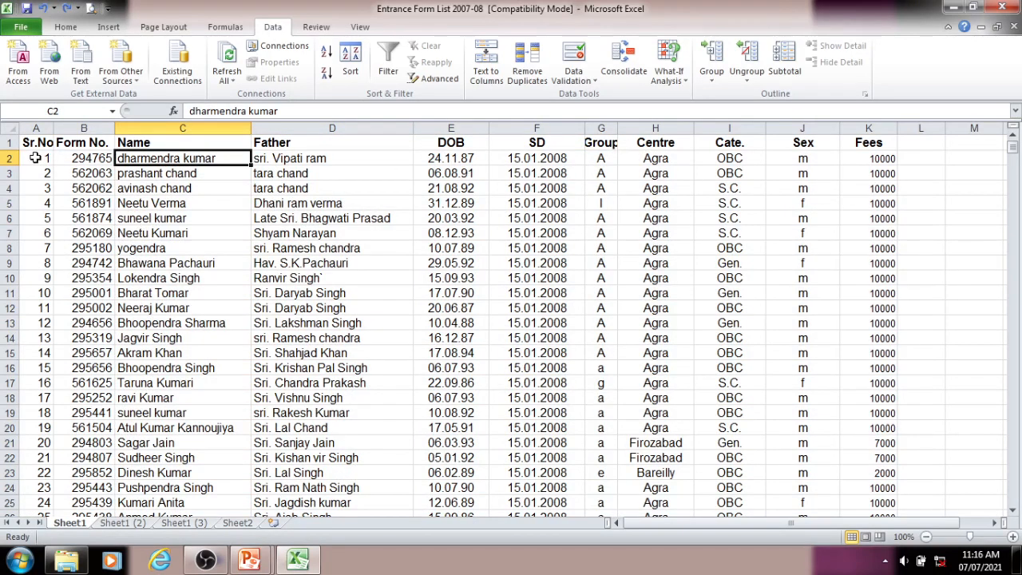
- Select all records in A2:K2584, leaving out the header row
{"action": "left_click_drag", "start_coordinate": [36, 158], "coordinate": [848, 486]}
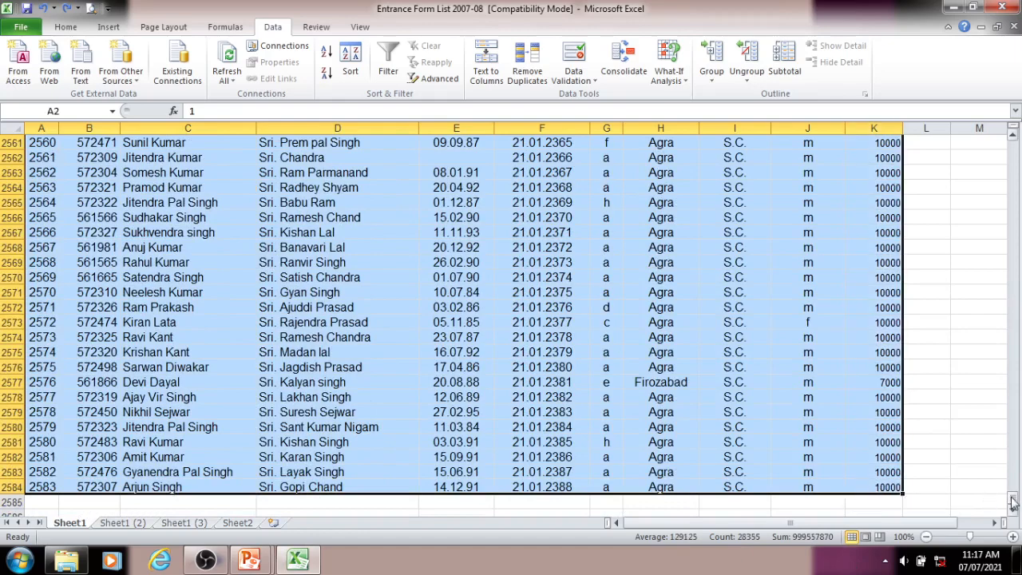
{"action": "left_click_drag", "start_coordinate": [1013, 502], "coordinate": [1012, 148]}
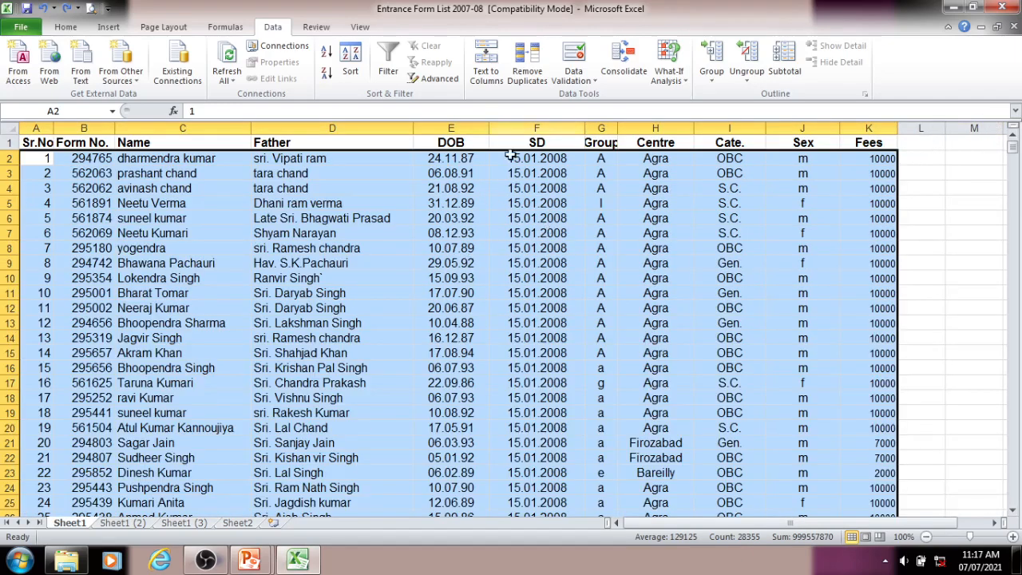
- Sort the selected records on two levels, by Name and then by Father, both on values from A to Z
{"action": "left_click", "coordinate": [350, 70]}
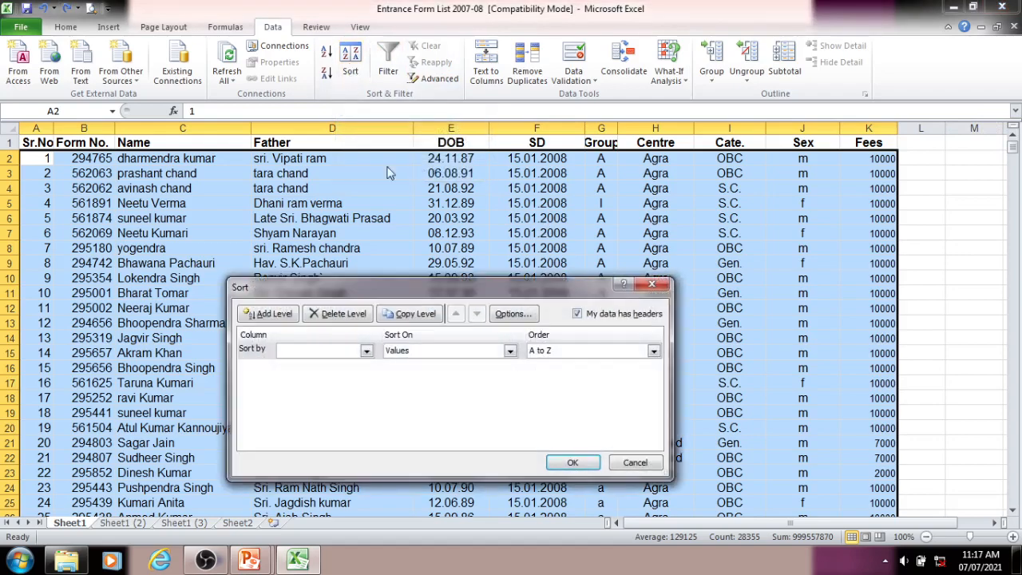
{"action": "left_click_drag", "start_coordinate": [437, 294], "coordinate": [602, 195]}
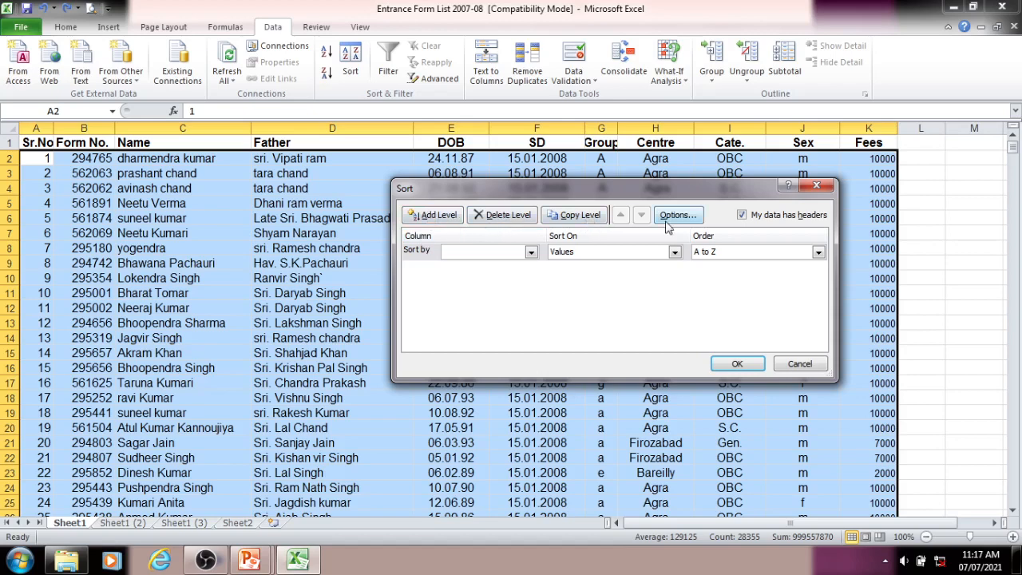
{"action": "left_click", "coordinate": [531, 252]}
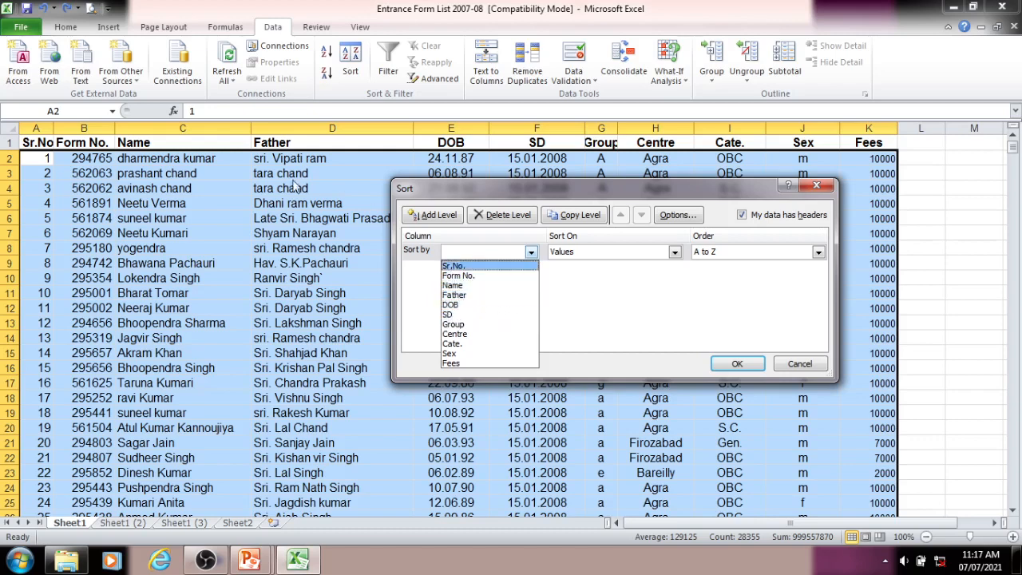
{"action": "left_click", "coordinate": [463, 289]}
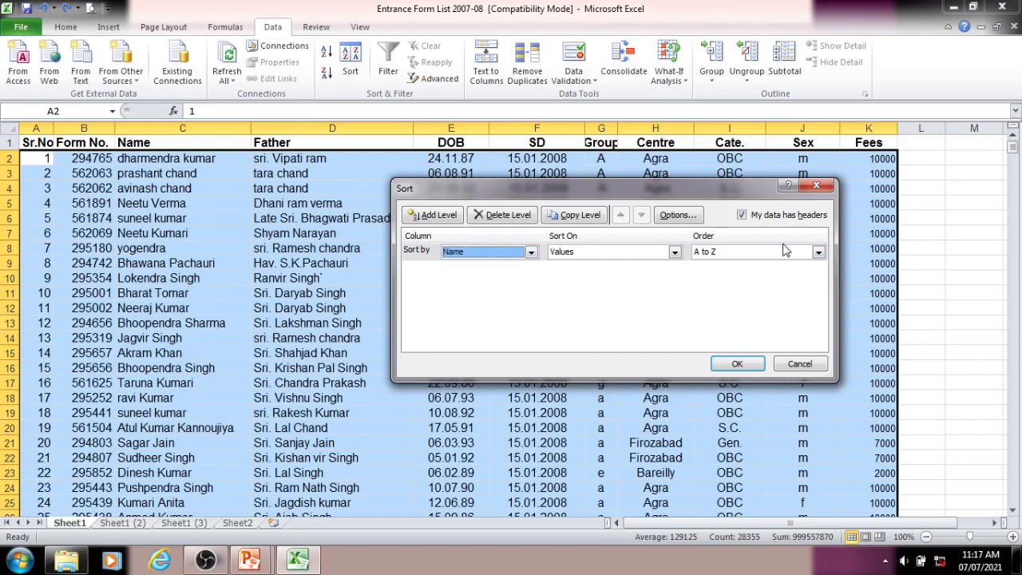
{"action": "left_click", "coordinate": [437, 215]}
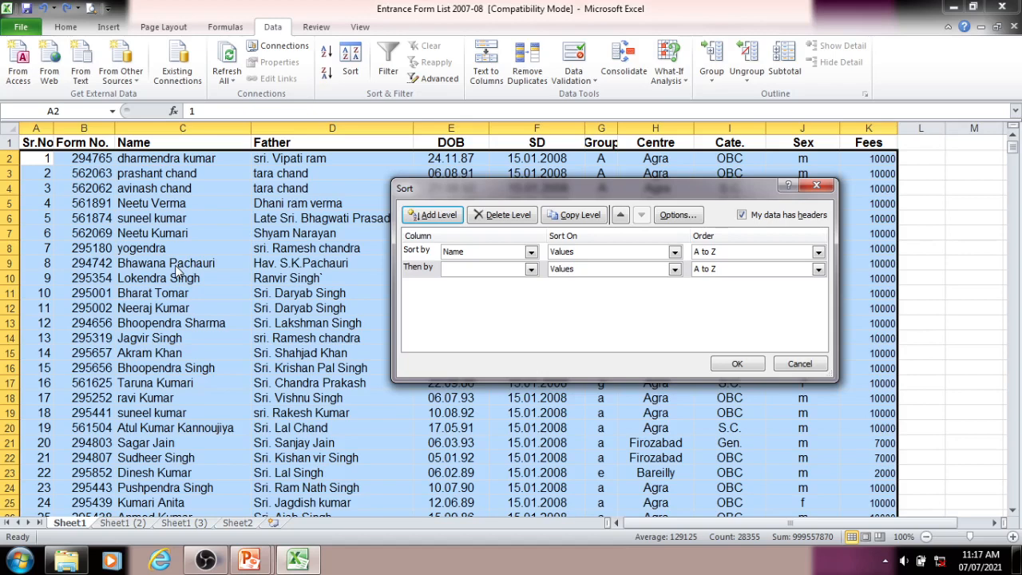
{"action": "left_click", "coordinate": [531, 270]}
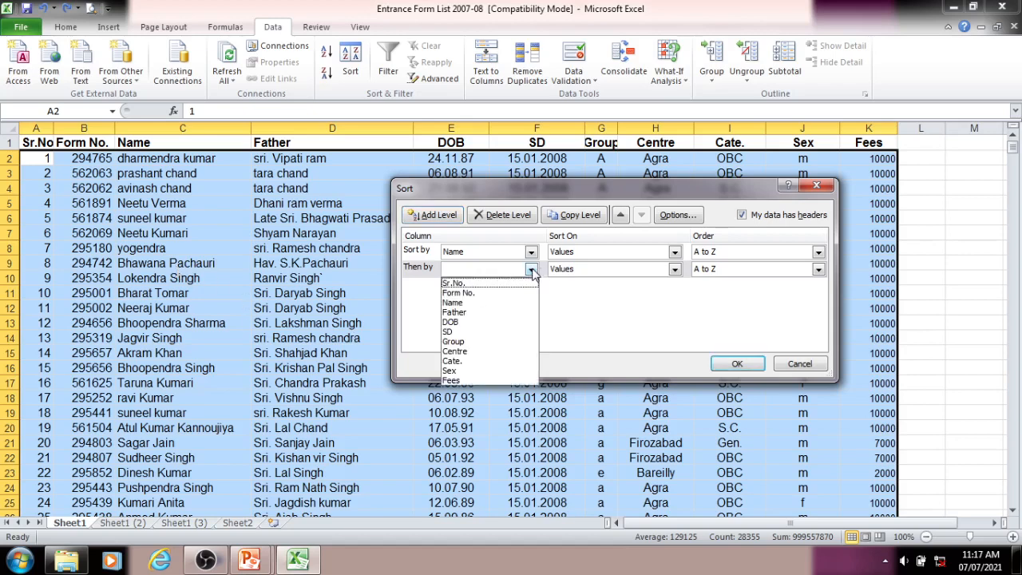
{"action": "left_click", "coordinate": [492, 313]}
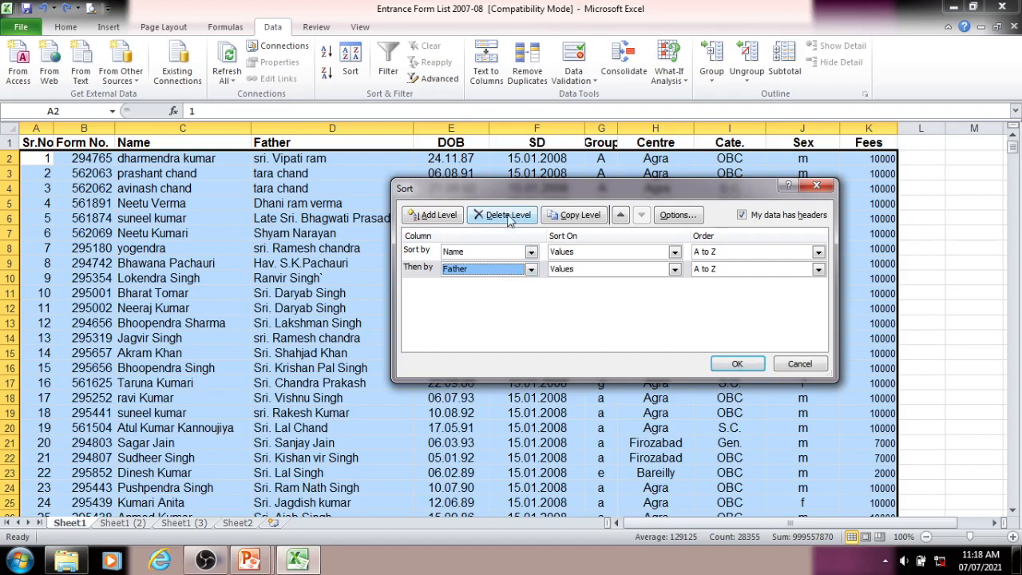
{"action": "left_click", "coordinate": [735, 365]}
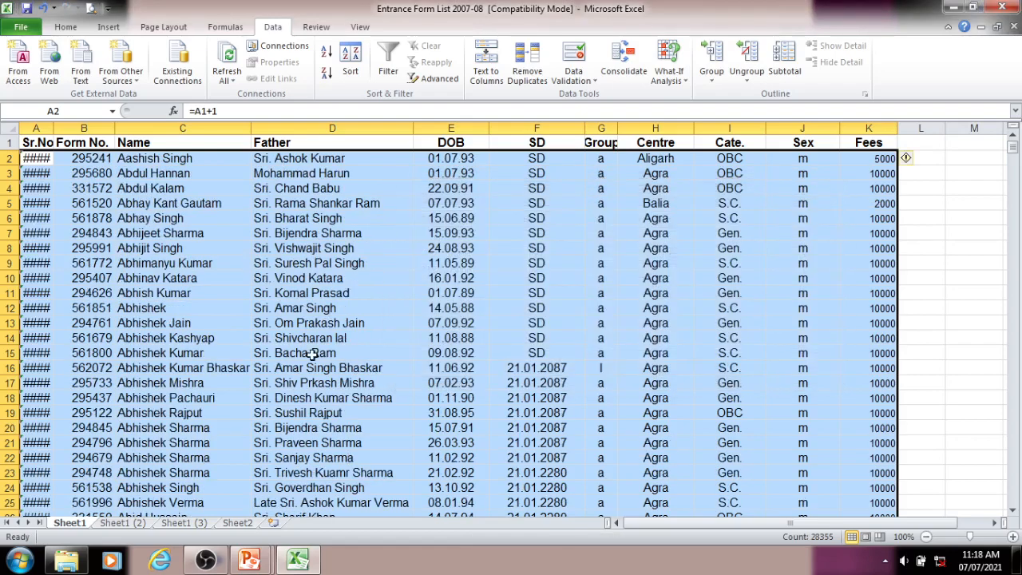
- Compare the repeated names in rows 20 to 23 with their Father entries to check the second sort level
{"action": "scroll", "coordinate": [310, 365], "scroll_direction": "down", "scroll_amount": 1}
{"action": "scroll", "coordinate": [310, 365], "scroll_direction": "down", "scroll_amount": 1}
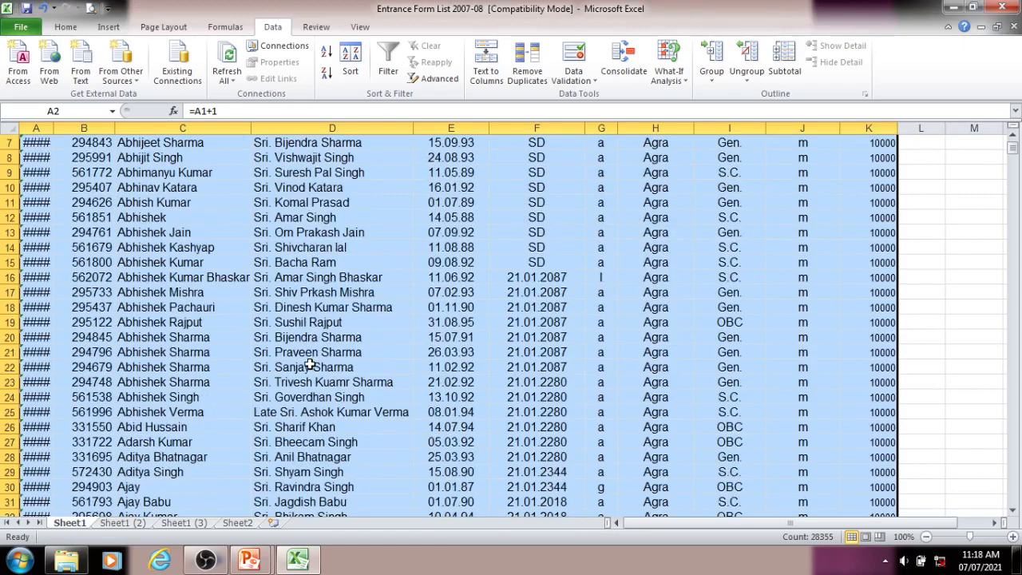
{"action": "left_click", "coordinate": [204, 338]}
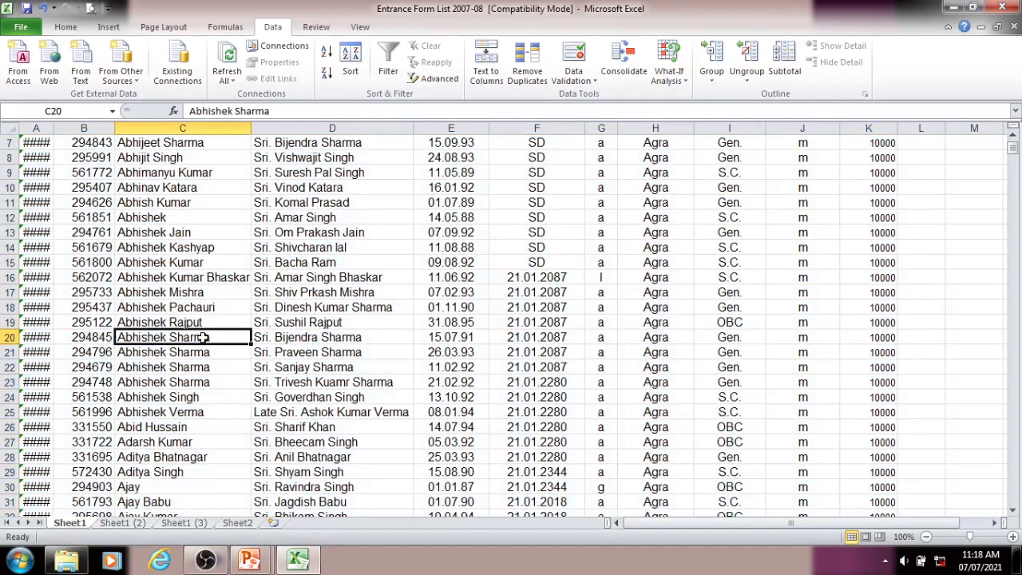
{"action": "left_click", "coordinate": [292, 339]}
{"action": "left_click", "coordinate": [200, 354]}
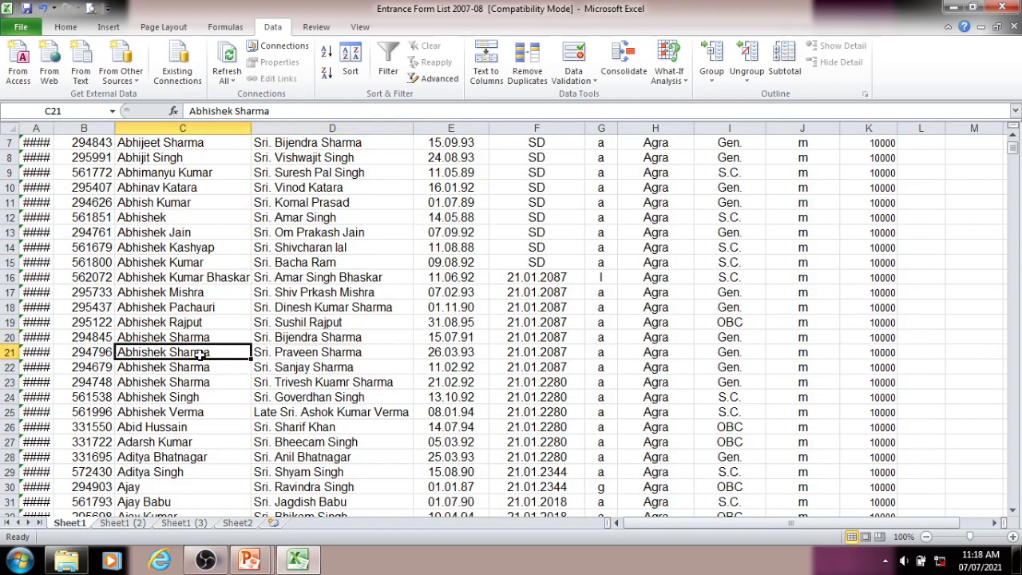
{"action": "left_click", "coordinate": [292, 352]}
{"action": "left_click", "coordinate": [212, 370]}
{"action": "left_click", "coordinate": [294, 368]}
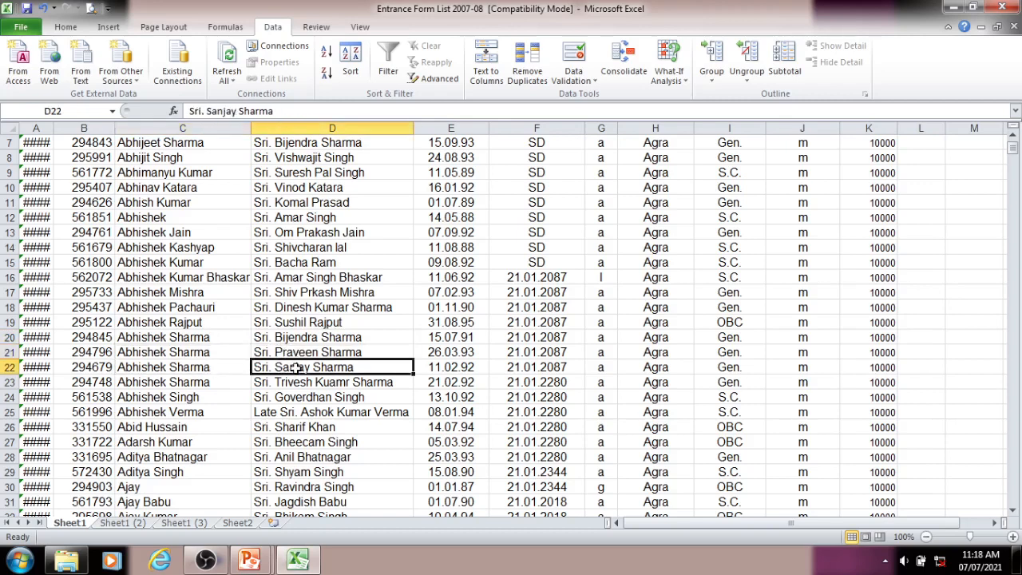
{"action": "left_click", "coordinate": [200, 388]}
{"action": "left_click", "coordinate": [289, 384]}
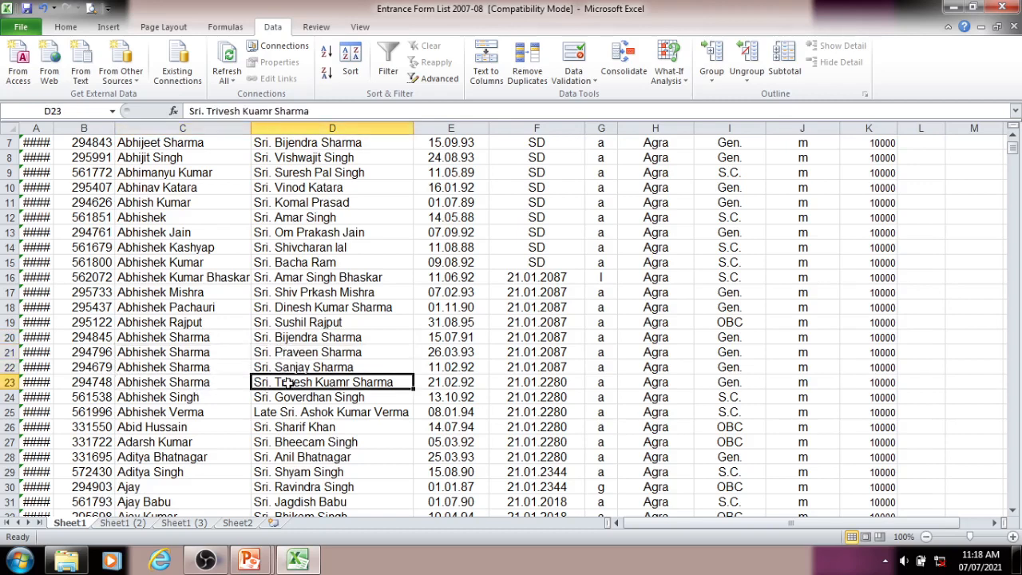
{"action": "left_click_drag", "start_coordinate": [288, 336], "coordinate": [295, 384]}
- Compare the repeated names in rows 32 to 37 and the rows just below with their Father entries
{"action": "scroll", "coordinate": [296, 384], "scroll_direction": "down", "scroll_amount": 6}
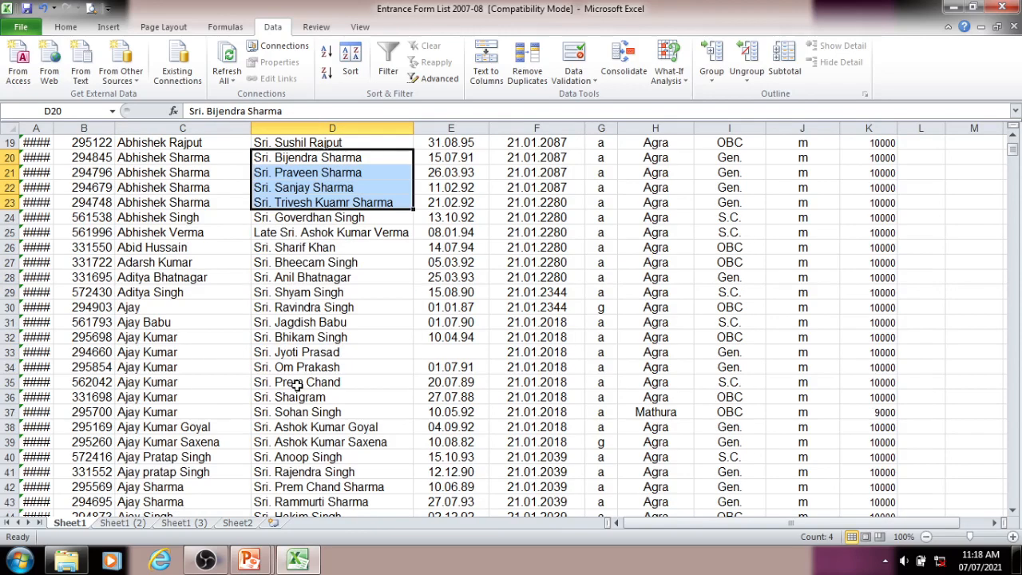
{"action": "left_click", "coordinate": [160, 248]}
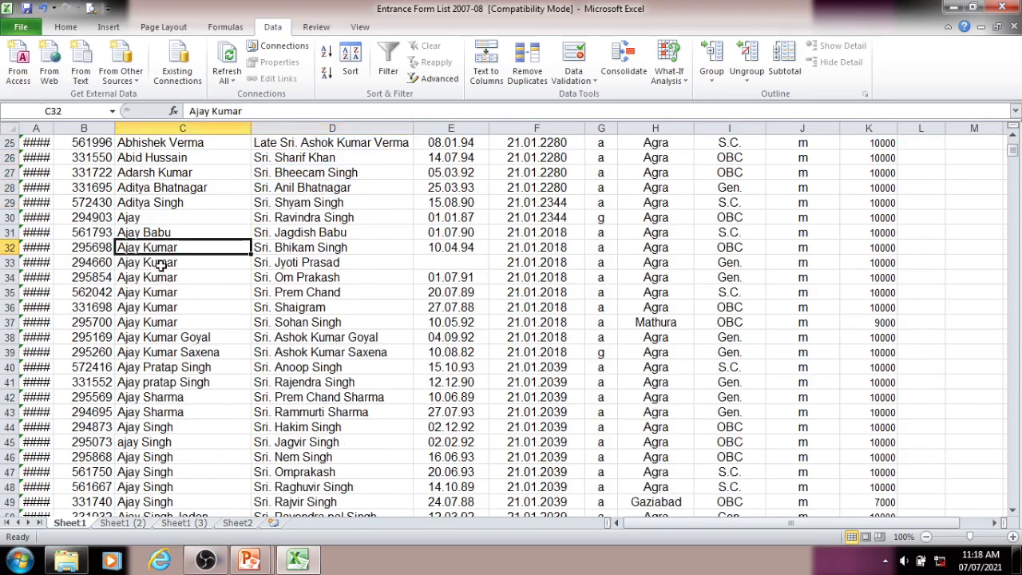
{"action": "left_click", "coordinate": [161, 263]}
{"action": "left_click", "coordinate": [164, 278]}
{"action": "left_click", "coordinate": [169, 316]}
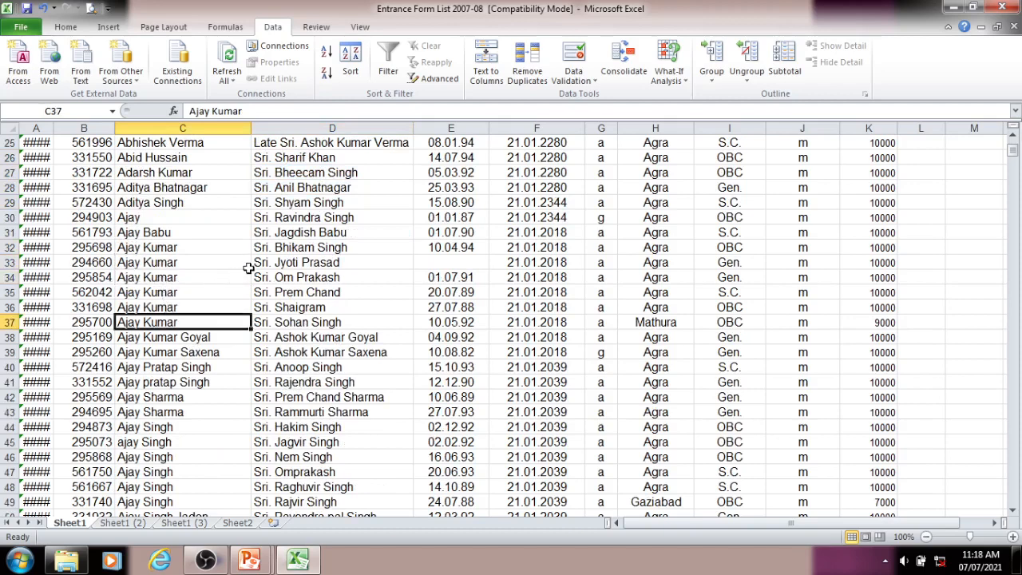
{"action": "left_click", "coordinate": [207, 249]}
{"action": "left_click", "coordinate": [285, 249]}
{"action": "left_click", "coordinate": [288, 263]}
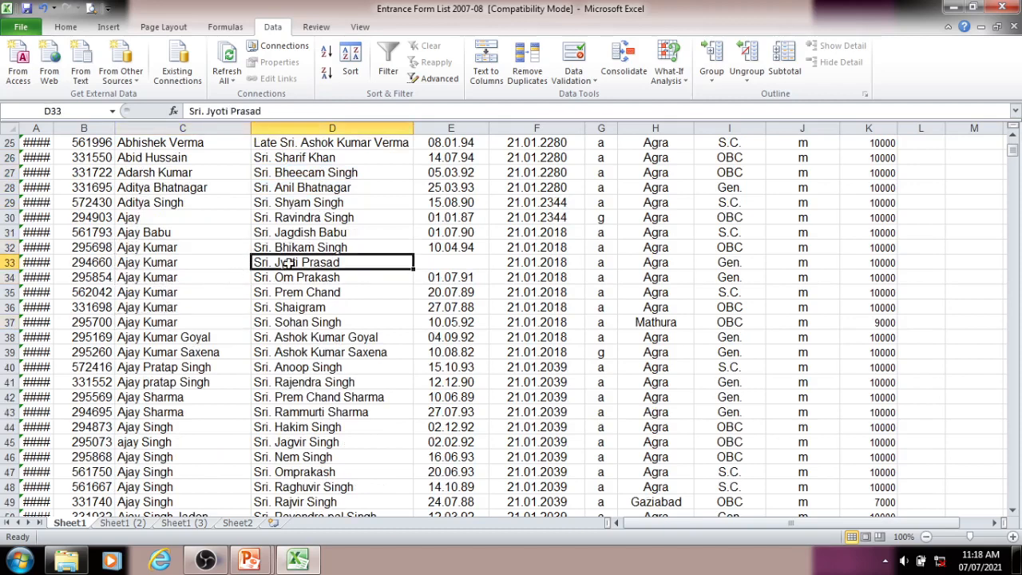
{"action": "left_click", "coordinate": [289, 278]}
{"action": "left_click", "coordinate": [286, 293]}
{"action": "left_click", "coordinate": [291, 312]}
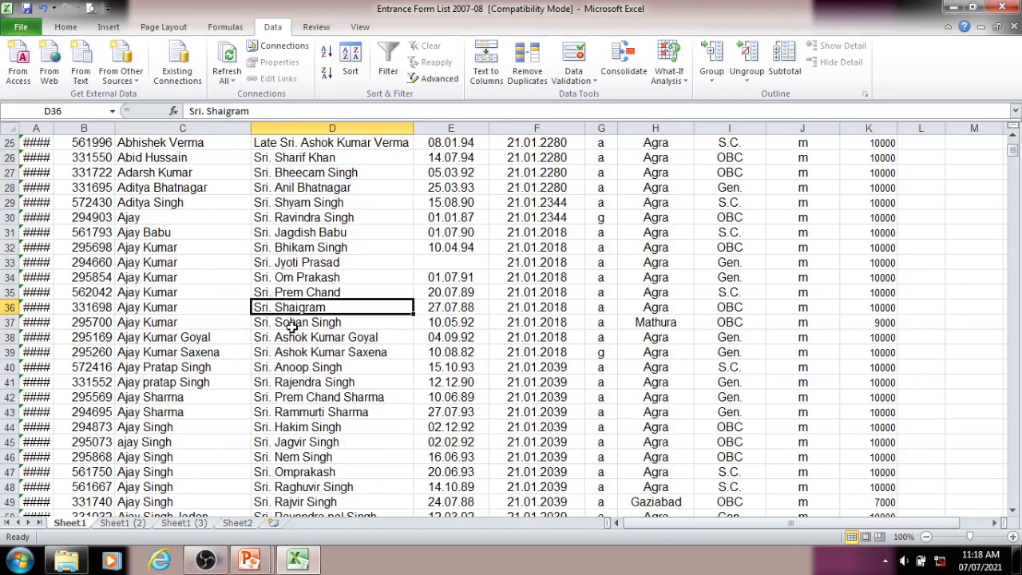
{"action": "left_click", "coordinate": [292, 323]}
{"action": "left_click", "coordinate": [292, 338]}
{"action": "left_click", "coordinate": [293, 352]}
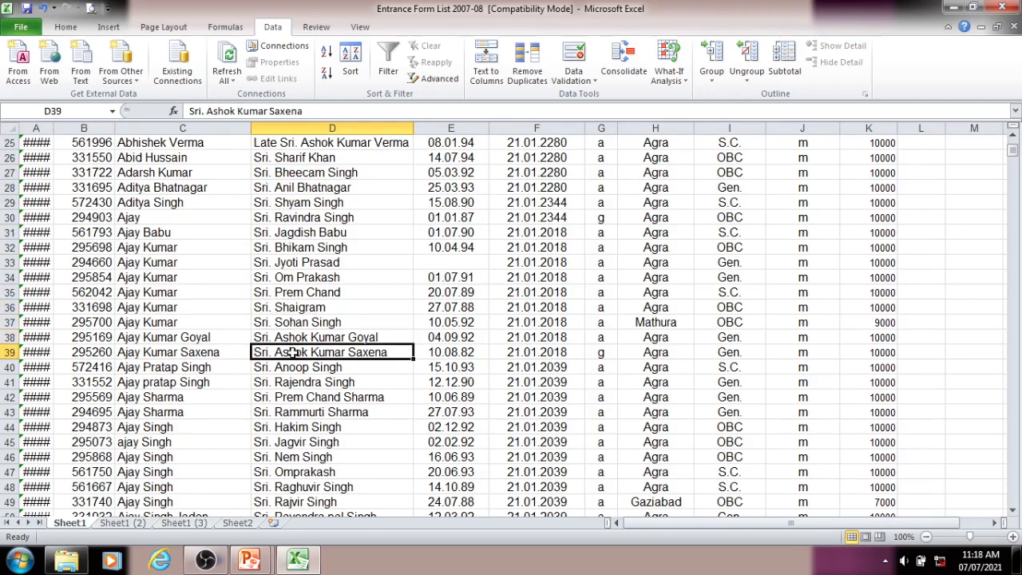
{"action": "left_click", "coordinate": [286, 322]}
- Widen the Sr.No. column, and undo both that widening and the two-level sort by Name and Father
{"action": "scroll", "coordinate": [282, 321], "scroll_direction": "up", "scroll_amount": 8}
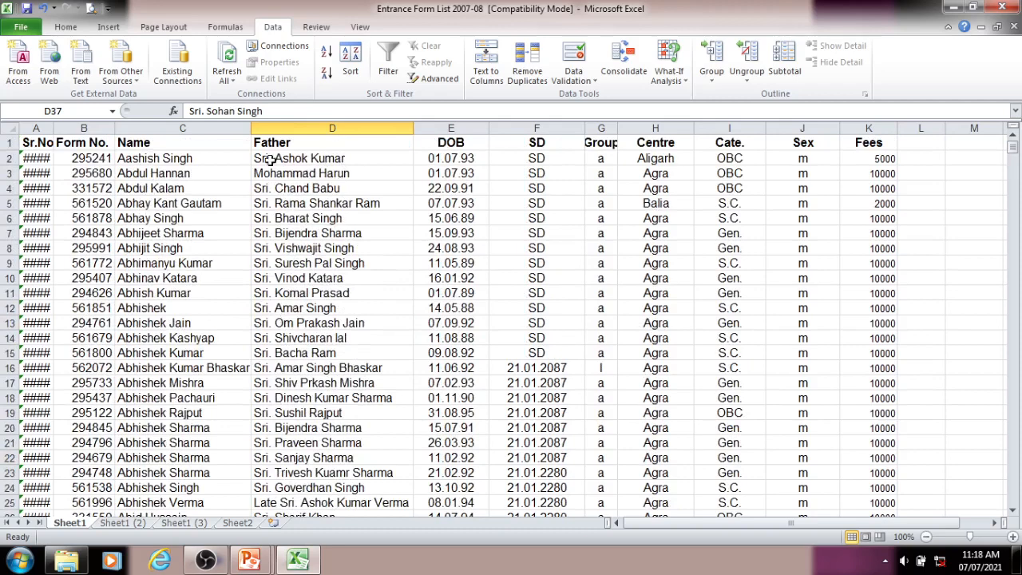
{"action": "left_click_drag", "start_coordinate": [57, 128], "coordinate": [93, 147]}
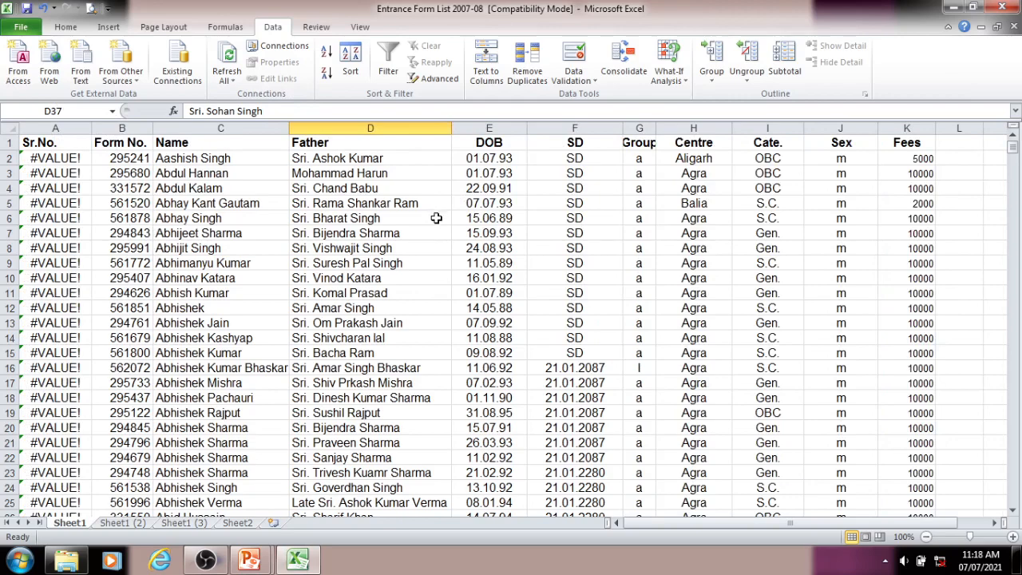
{"action": "key", "text": "ctrl+z"}
{"action": "key", "text": "ctrl+z"}
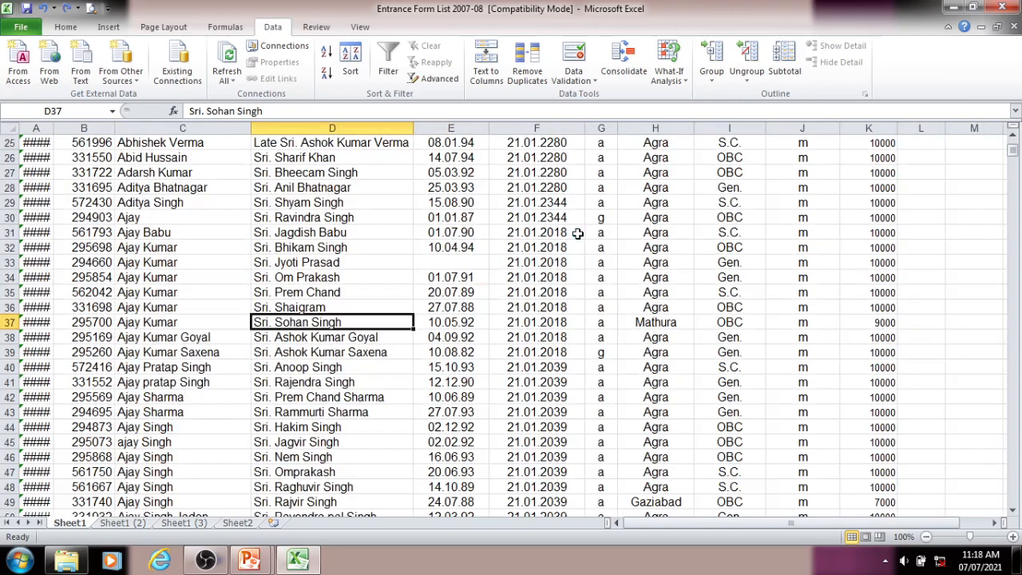
{"action": "scroll", "coordinate": [597, 247], "scroll_direction": "up", "scroll_amount": 1}
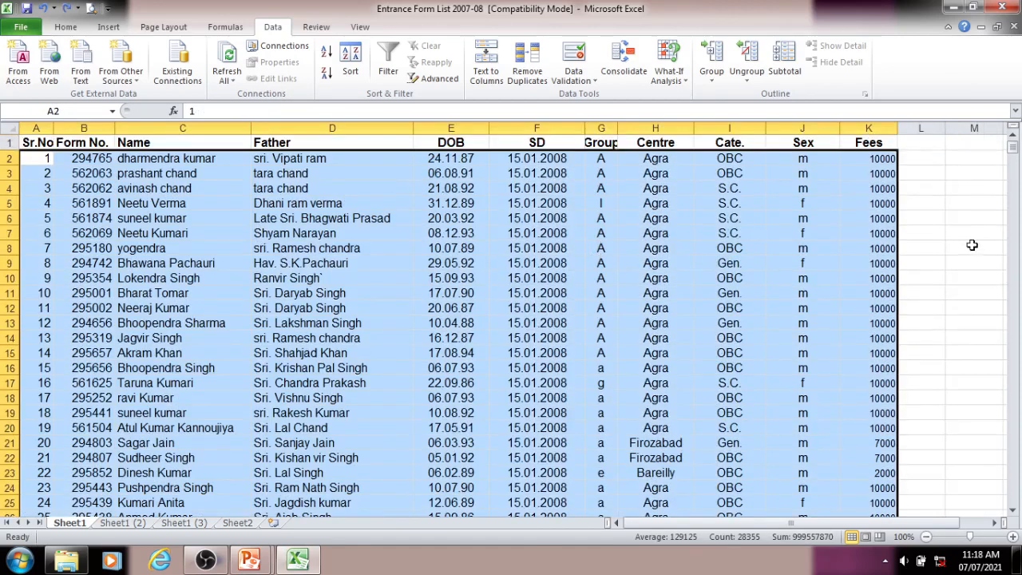
- Sort the selected records by the Fees column on values, from Smallest to Largest
{"action": "left_click", "coordinate": [352, 66]}
{"action": "left_click", "coordinate": [530, 252]}
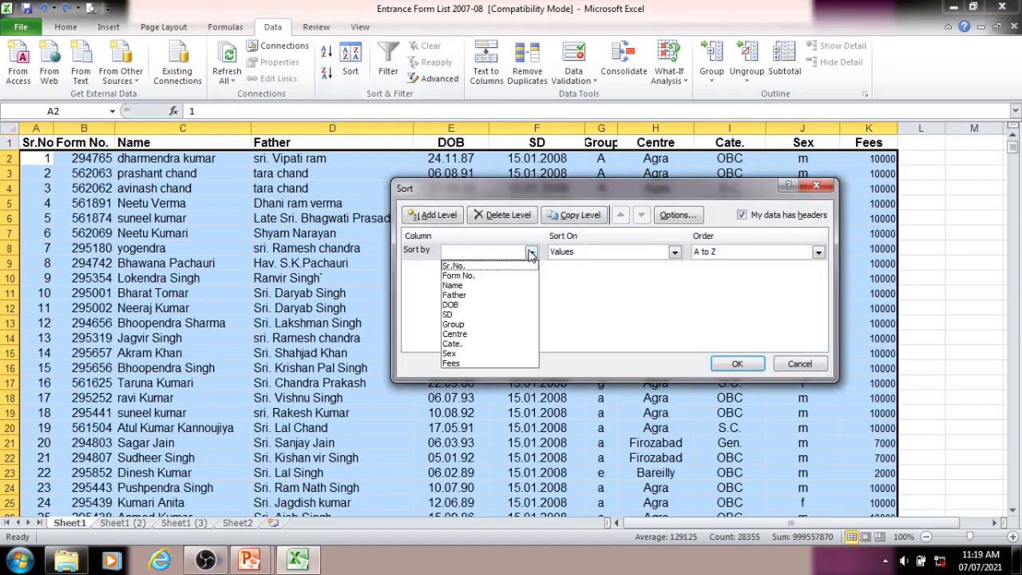
{"action": "left_click", "coordinate": [475, 364]}
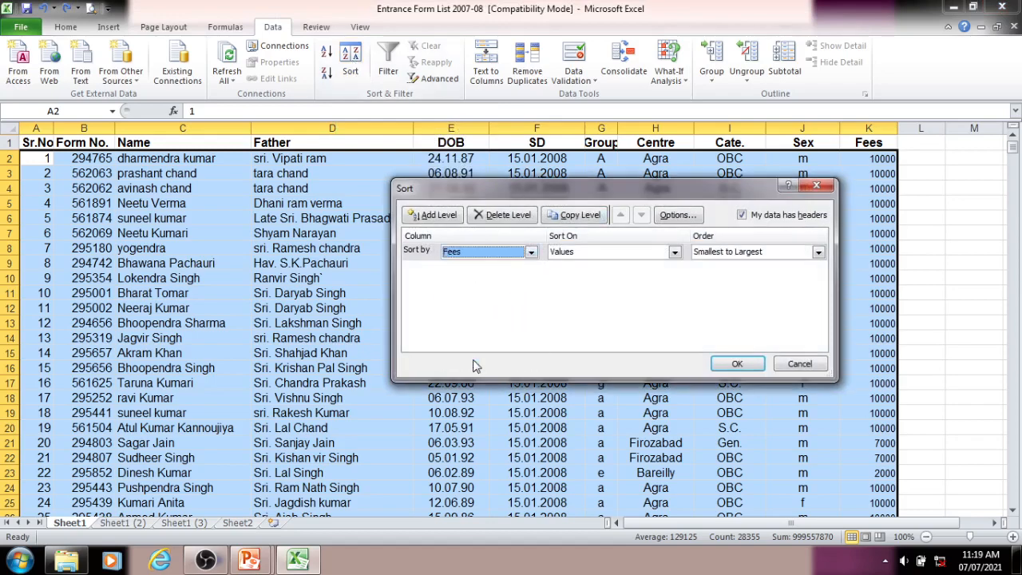
{"action": "left_click", "coordinate": [767, 255]}
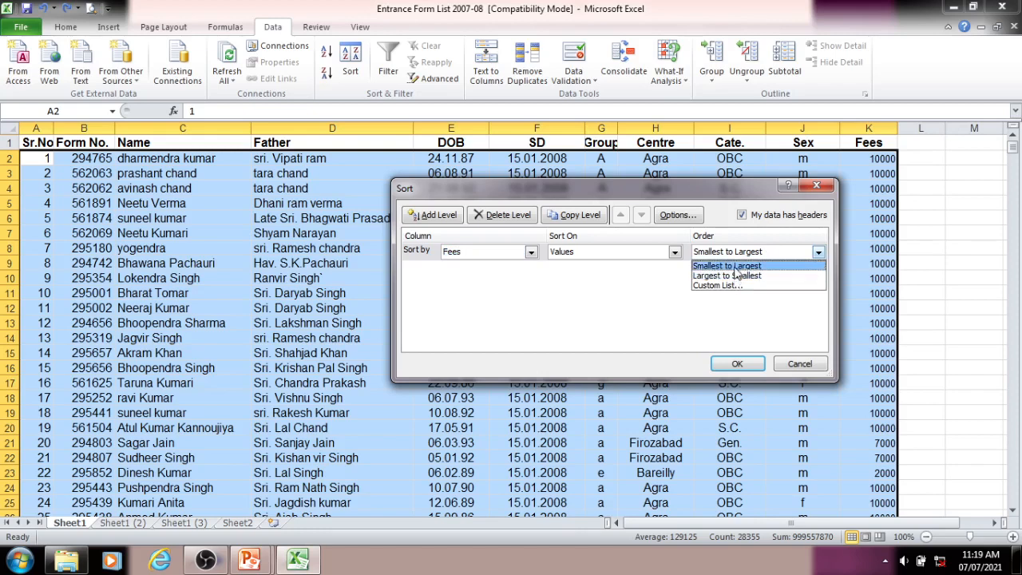
{"action": "left_click", "coordinate": [735, 268]}
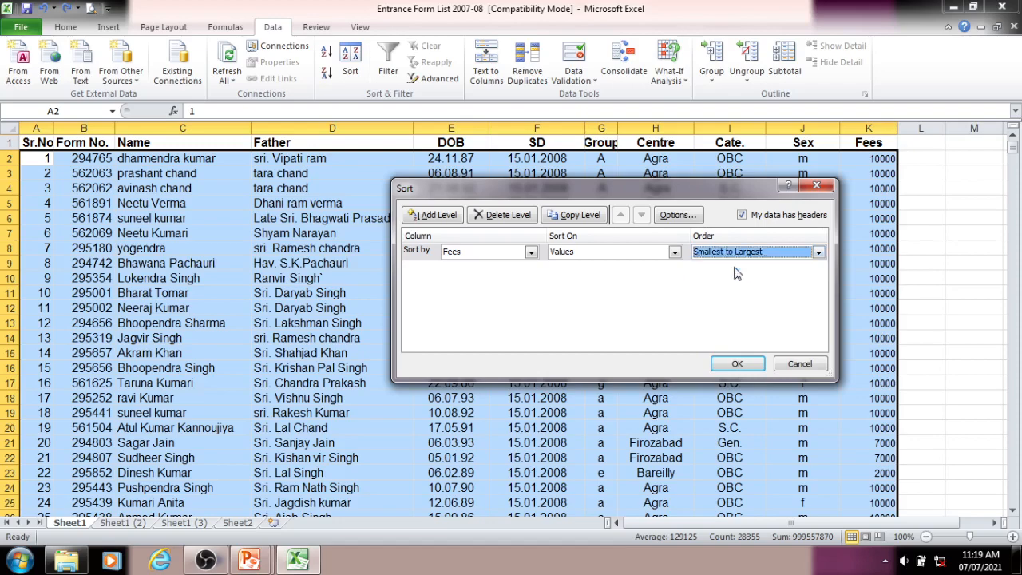
{"action": "left_click", "coordinate": [675, 252]}
{"action": "left_click", "coordinate": [675, 252]}
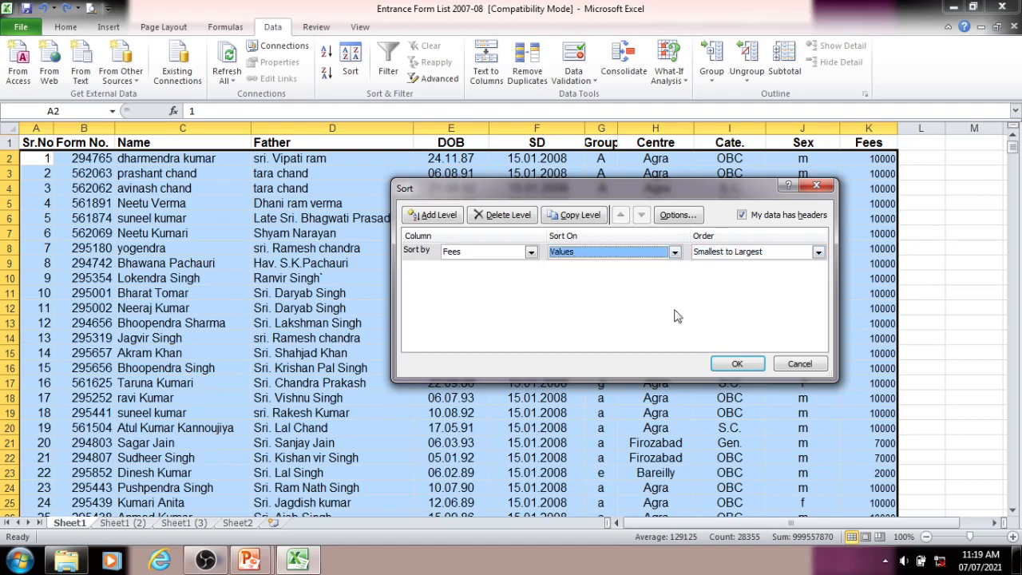
{"action": "left_click", "coordinate": [735, 364]}
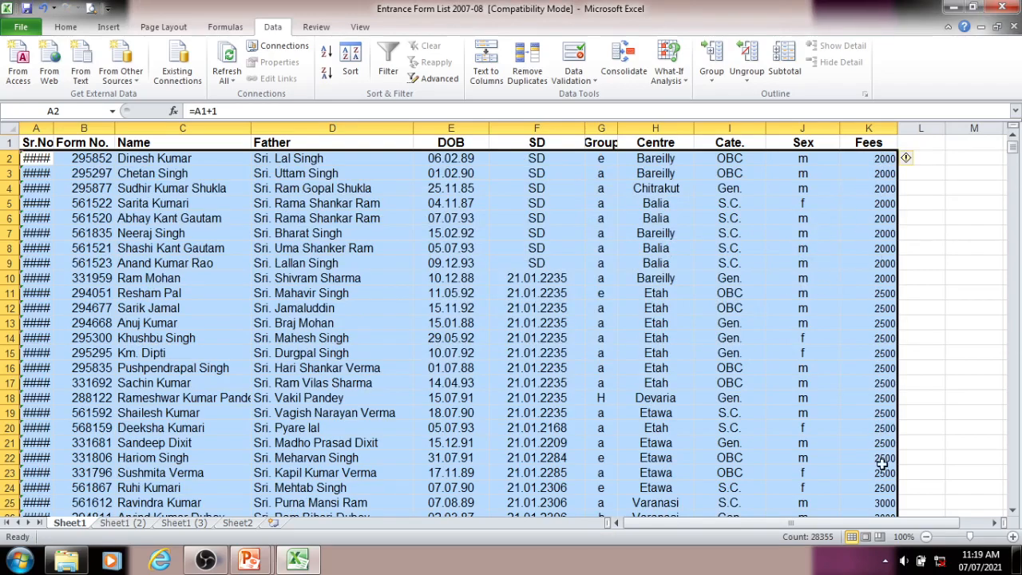
- Look through the sorted records to check the order of the Fees column, and clear the range selection
{"action": "scroll", "coordinate": [882, 472], "scroll_direction": "down", "scroll_amount": 3}
{"action": "scroll", "coordinate": [882, 472], "scroll_direction": "down", "scroll_amount": 20}
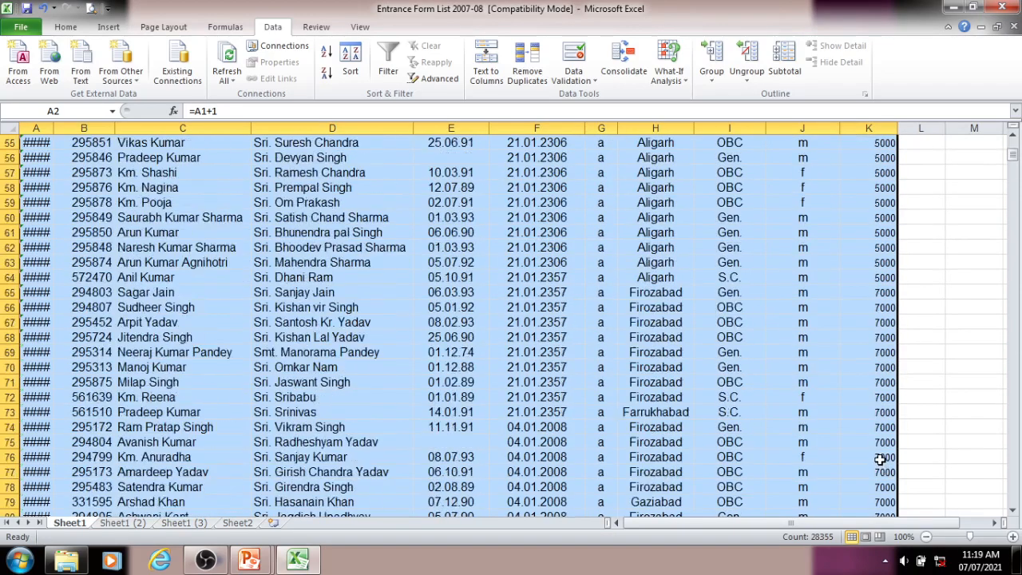
{"action": "scroll", "coordinate": [880, 459], "scroll_direction": "down", "scroll_amount": 8}
{"action": "scroll", "coordinate": [870, 461], "scroll_direction": "up", "scroll_amount": 20}
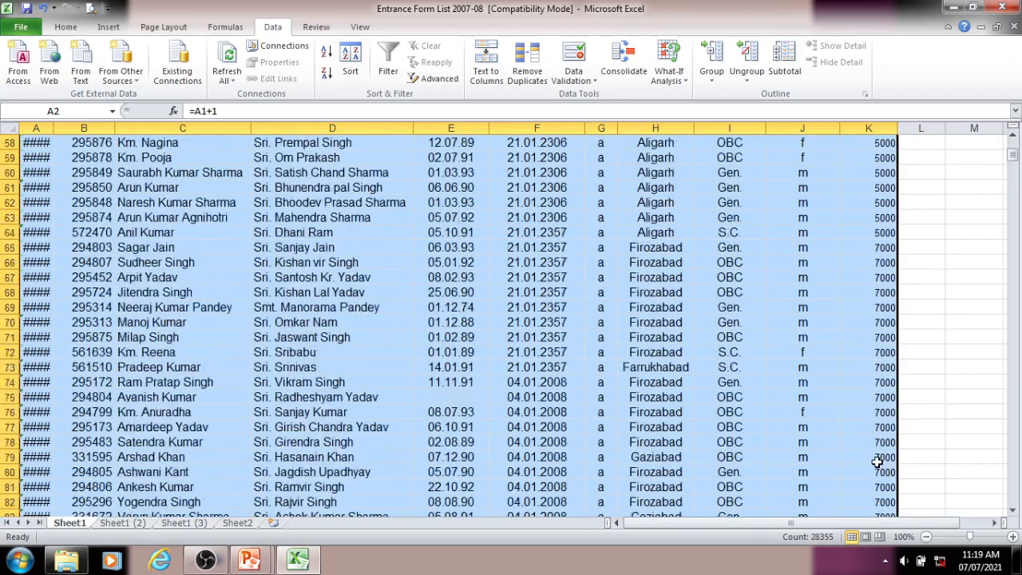
{"action": "scroll", "coordinate": [871, 460], "scroll_direction": "up", "scroll_amount": 6}
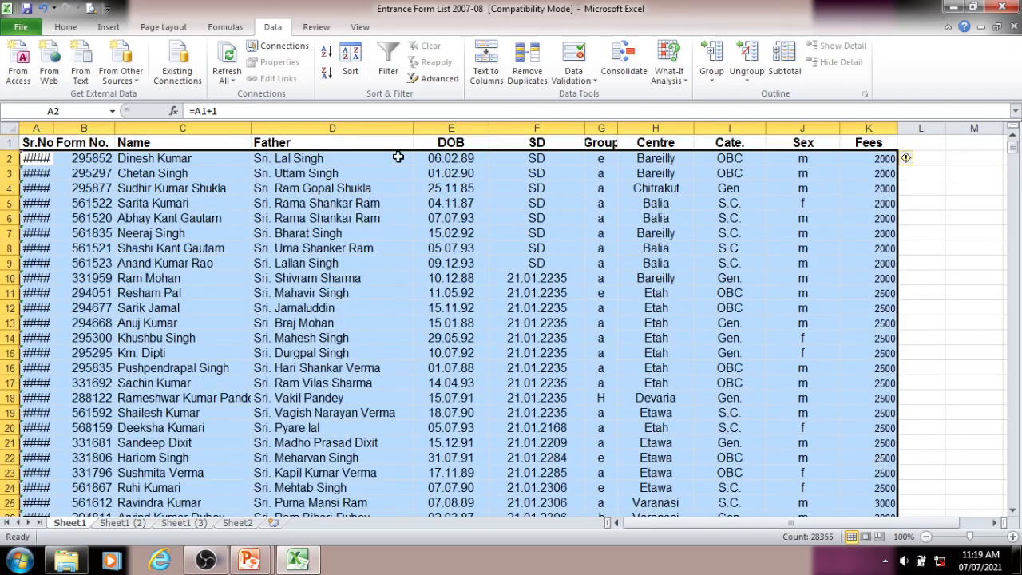
{"action": "left_click", "coordinate": [346, 368]}
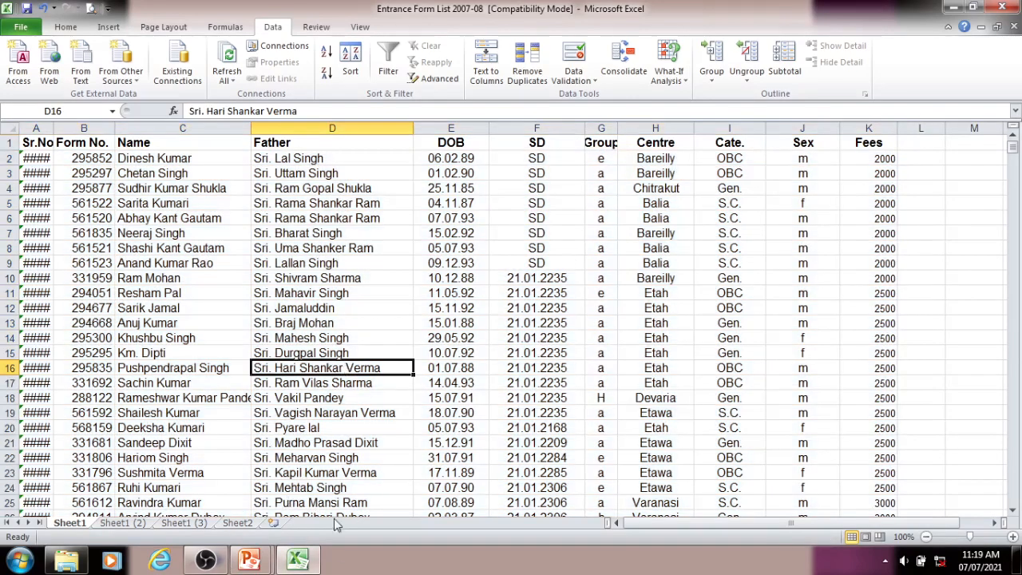
- Turn on filtering for the list's header row and check the filter values of the Form No. column
{"action": "mouse_move", "coordinate": [254, 564]}
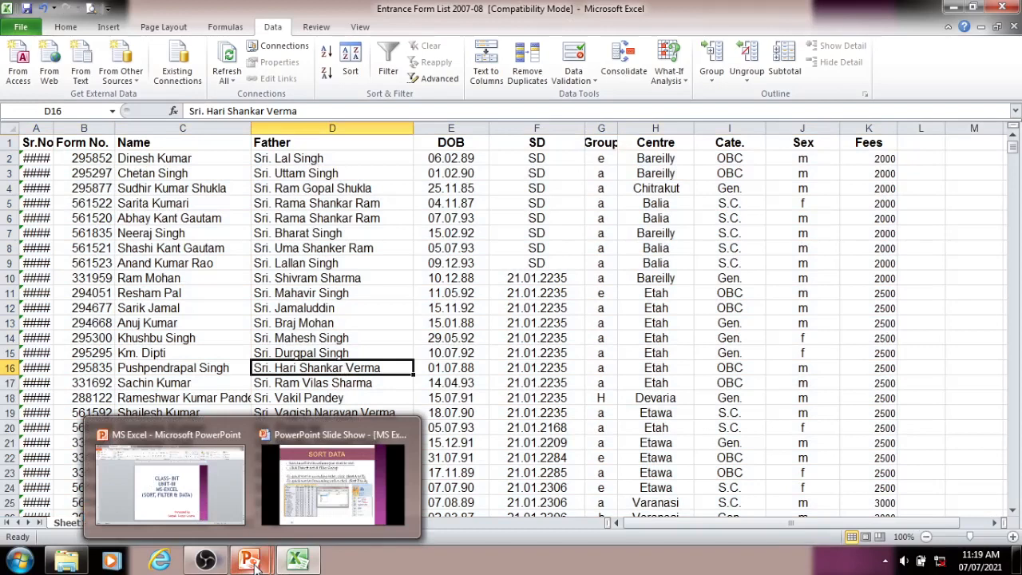
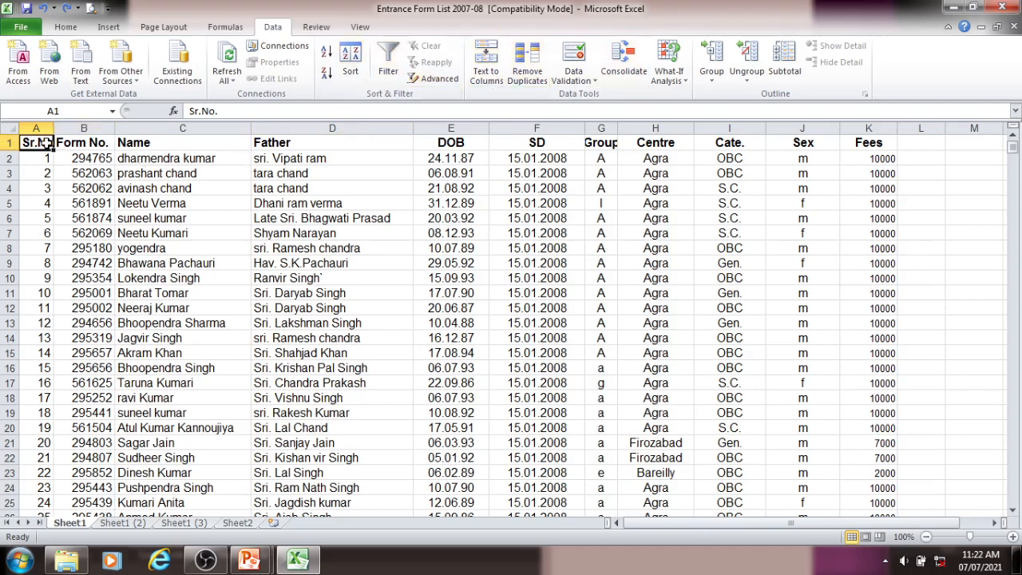
{"action": "left_click", "coordinate": [391, 73]}
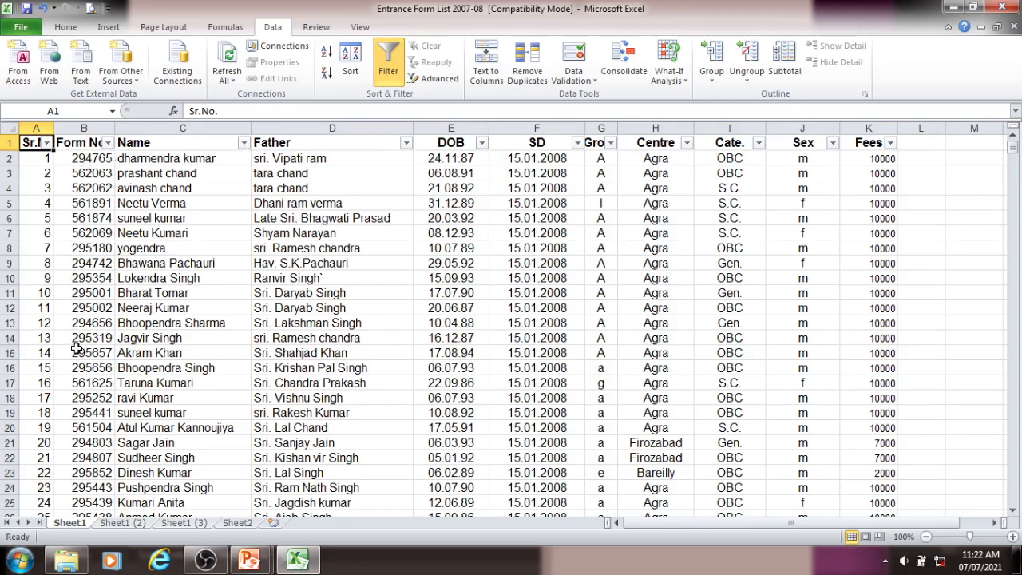
{"action": "left_click", "coordinate": [108, 143]}
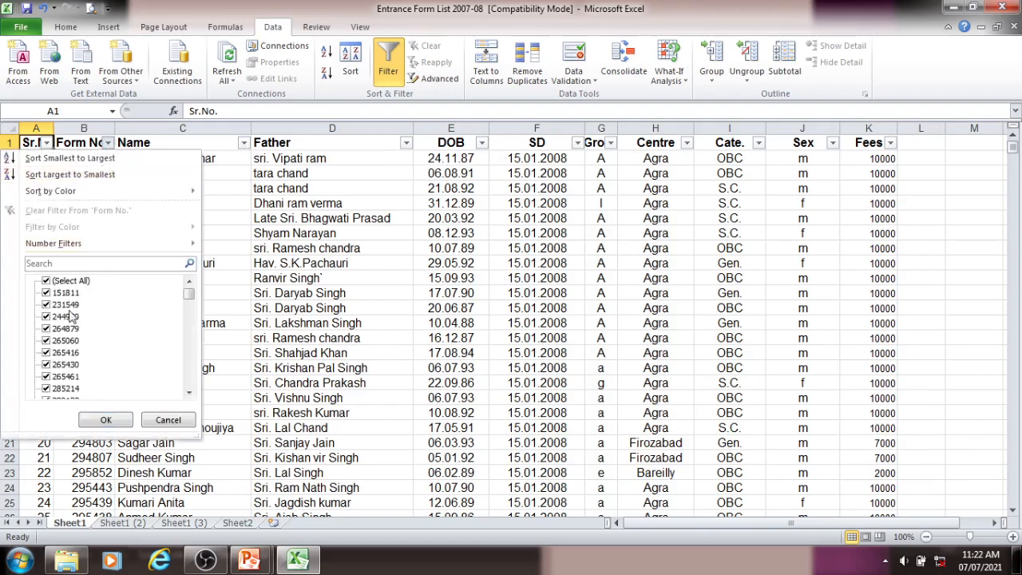
{"action": "left_click", "coordinate": [106, 419]}
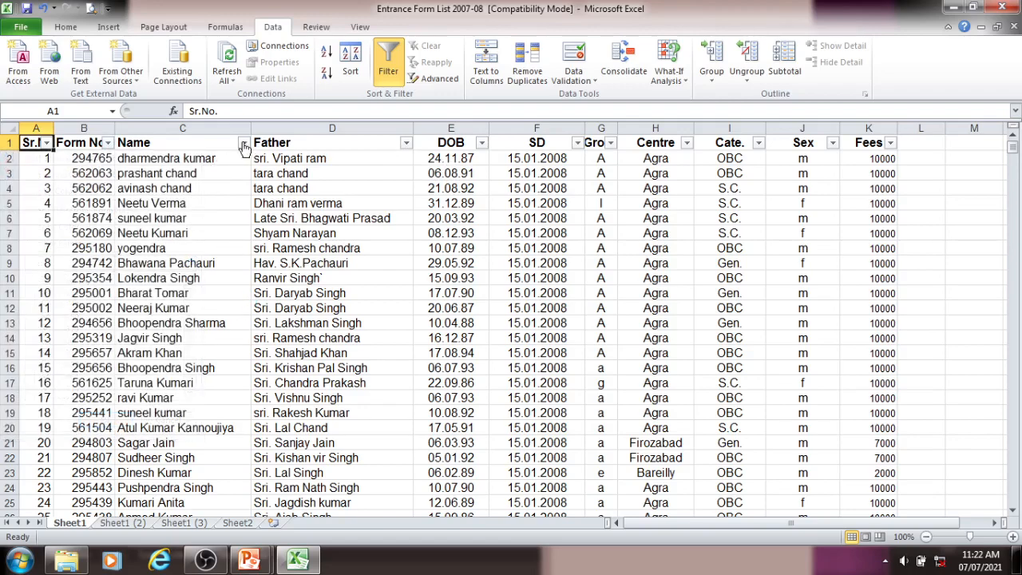
- Look through the filter values offered for the Name and Father columns, leaving every value selected
{"action": "left_click", "coordinate": [244, 143]}
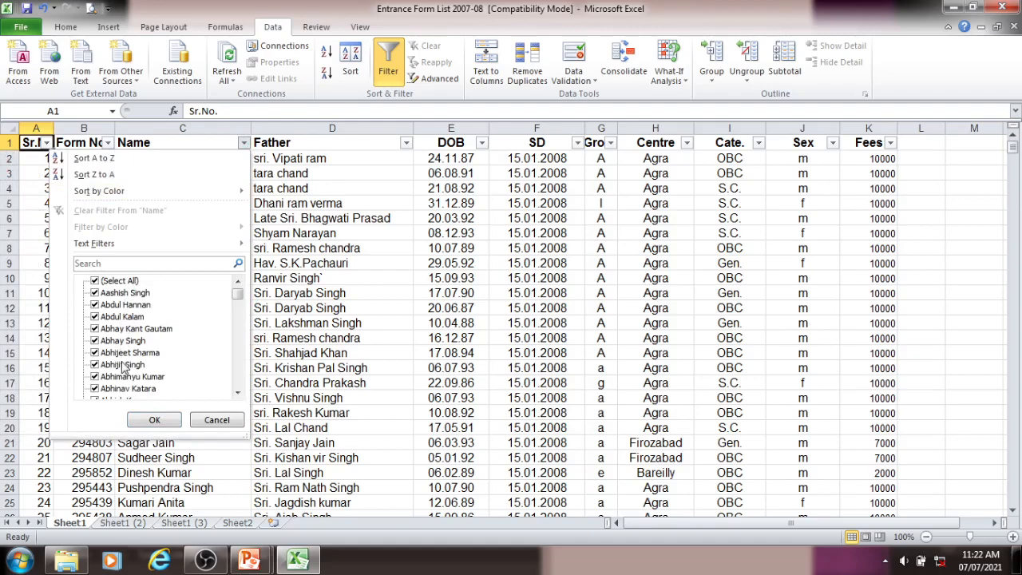
{"action": "left_click", "coordinate": [329, 330]}
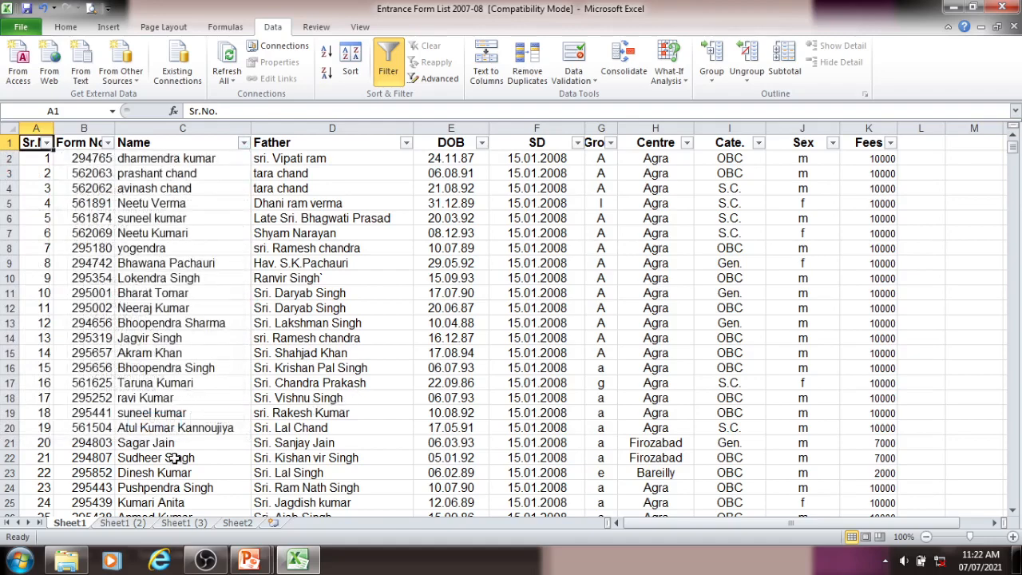
{"action": "left_click", "coordinate": [244, 143]}
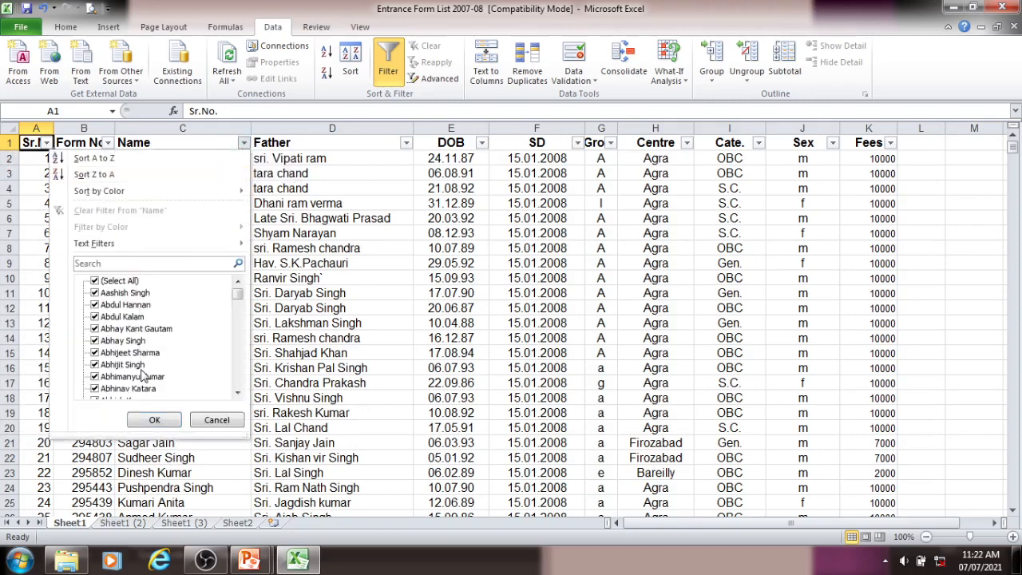
{"action": "left_click", "coordinate": [238, 393]}
{"action": "left_click", "coordinate": [238, 393]}
{"action": "left_click", "coordinate": [238, 394]}
{"action": "left_click", "coordinate": [238, 393]}
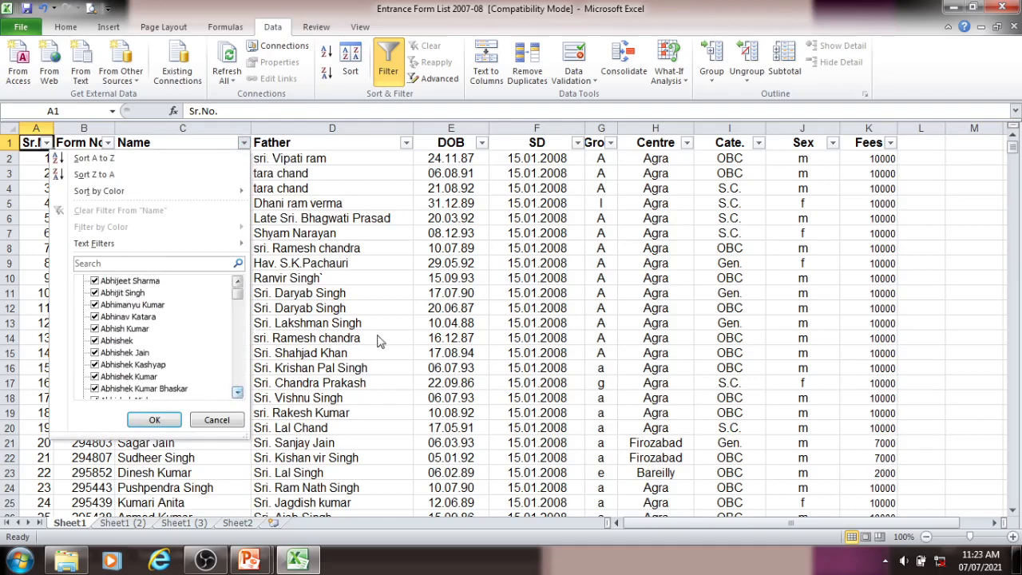
{"action": "left_click", "coordinate": [361, 355]}
{"action": "left_click", "coordinate": [405, 146]}
{"action": "left_click", "coordinate": [515, 169]}
{"action": "left_click", "coordinate": [590, 192]}
{"action": "left_click", "coordinate": [686, 191]}
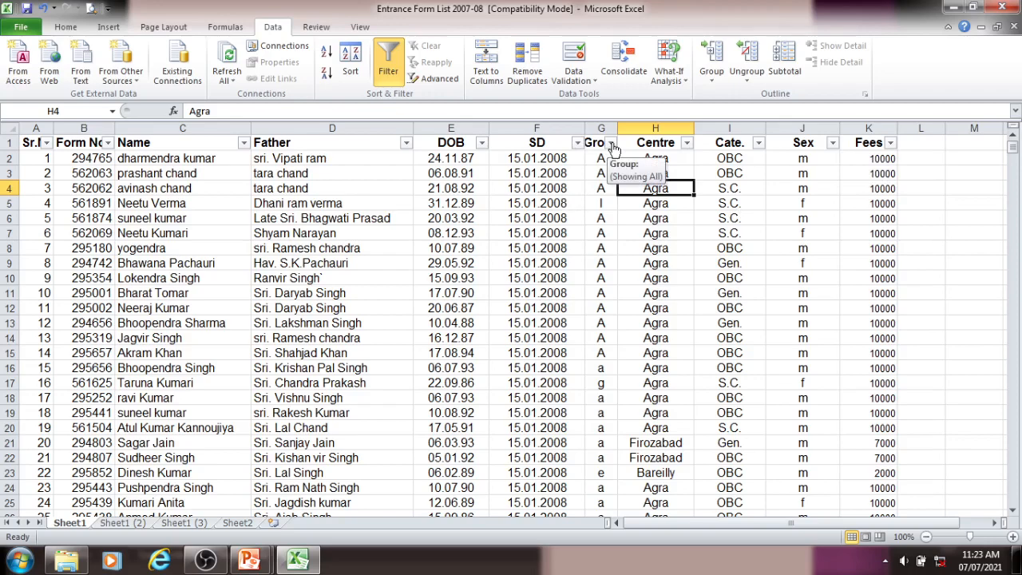
- Widen the Group column until its header fits, and filter it to show only group c
{"action": "left_click_drag", "start_coordinate": [618, 128], "coordinate": [651, 128]}
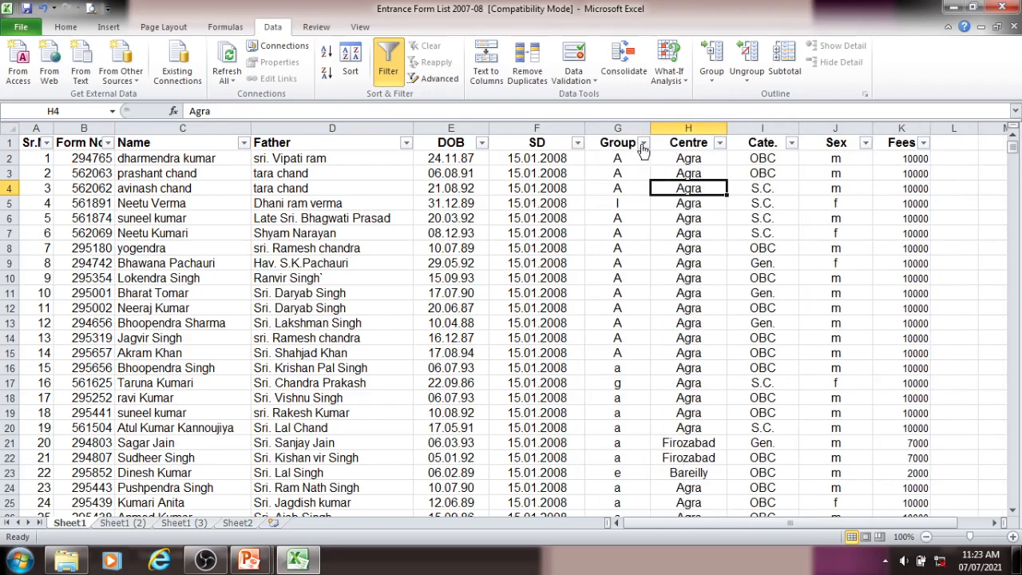
{"action": "left_click", "coordinate": [643, 144]}
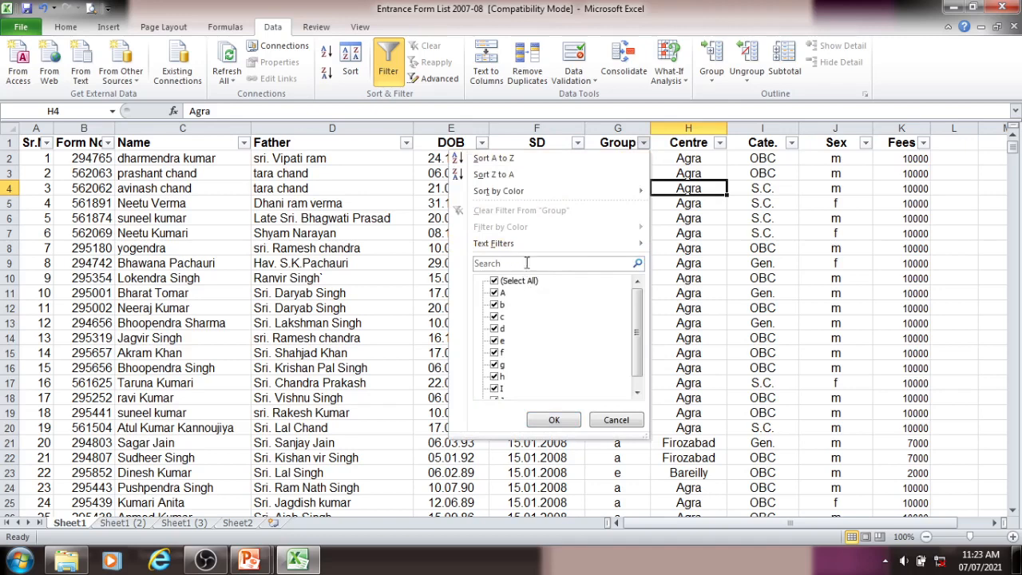
{"action": "mouse_move", "coordinate": [532, 250]}
{"action": "left_click", "coordinate": [506, 284]}
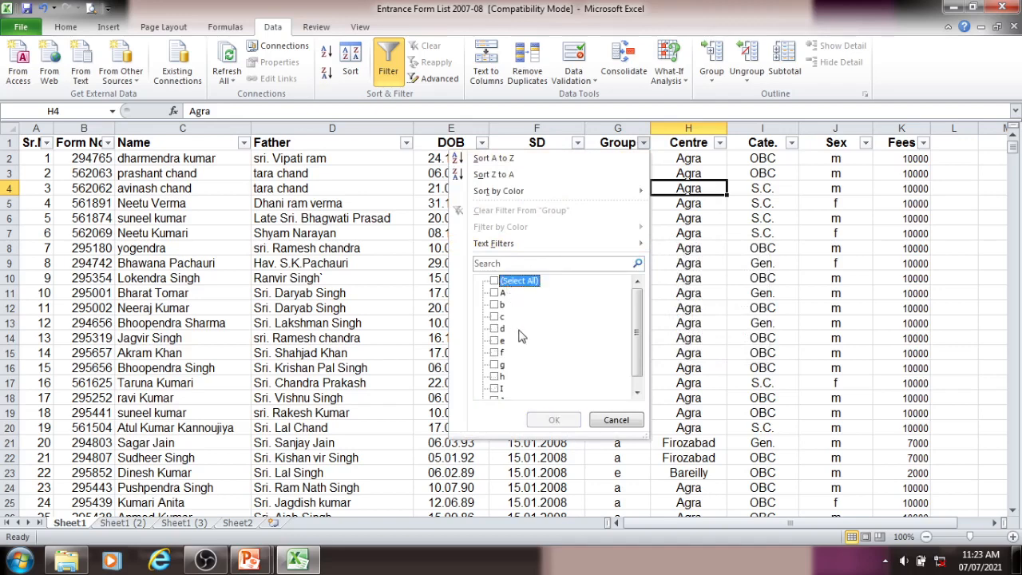
{"action": "left_click", "coordinate": [493, 318]}
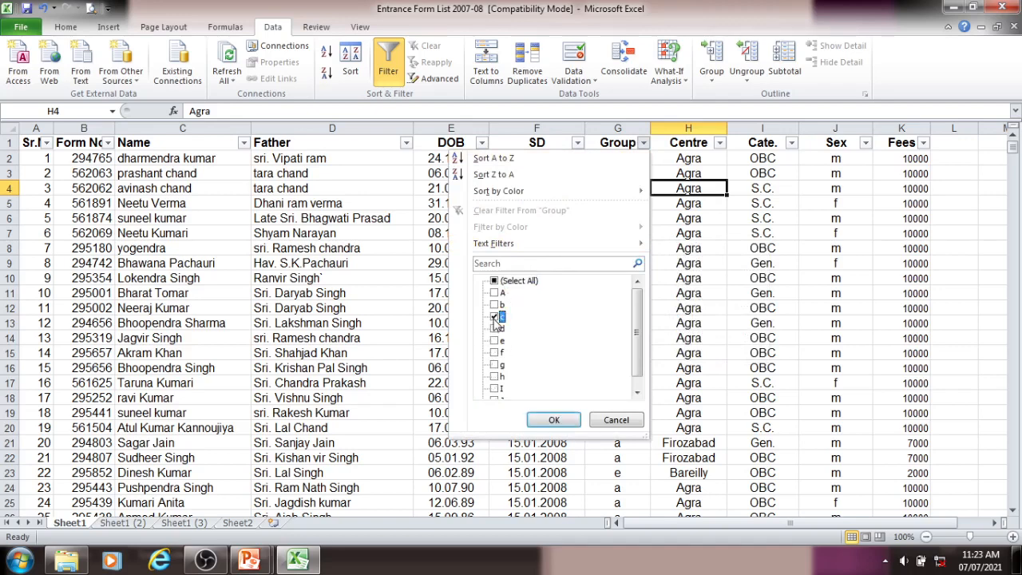
{"action": "left_click", "coordinate": [553, 421]}
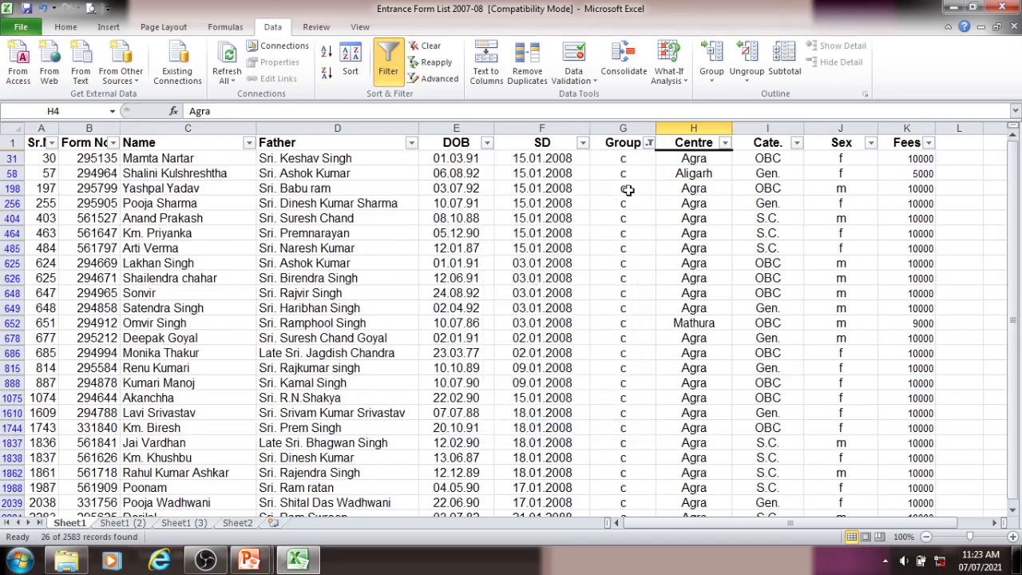
{"action": "scroll", "coordinate": [631, 357], "scroll_direction": "down", "scroll_amount": 2}
{"action": "scroll", "coordinate": [628, 365], "scroll_direction": "up", "scroll_amount": 2}
- Add group e to the Group filter alongside c, and scan the filtered records
{"action": "left_click", "coordinate": [650, 142]}
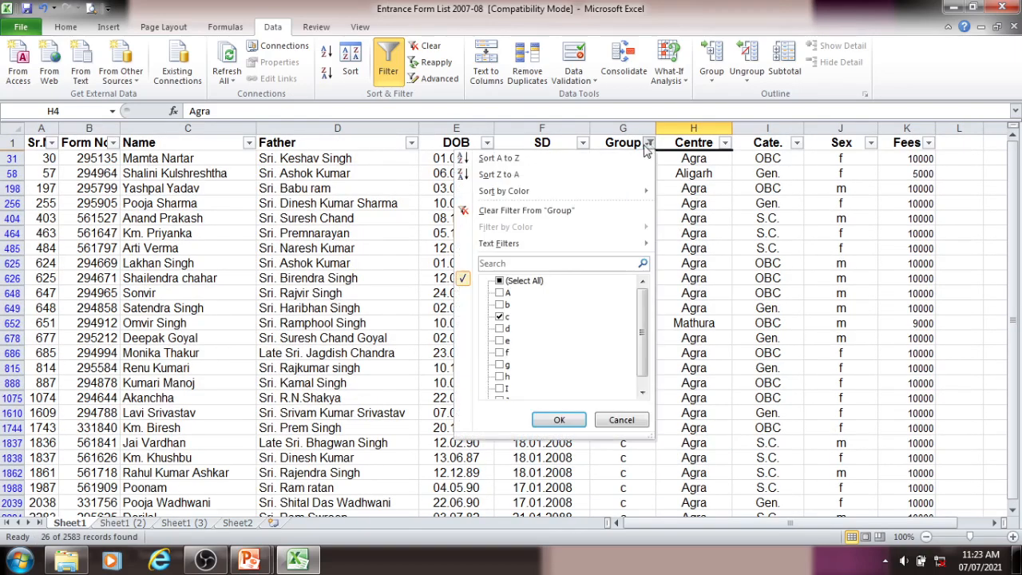
{"action": "left_click", "coordinate": [500, 341]}
{"action": "left_click", "coordinate": [559, 419]}
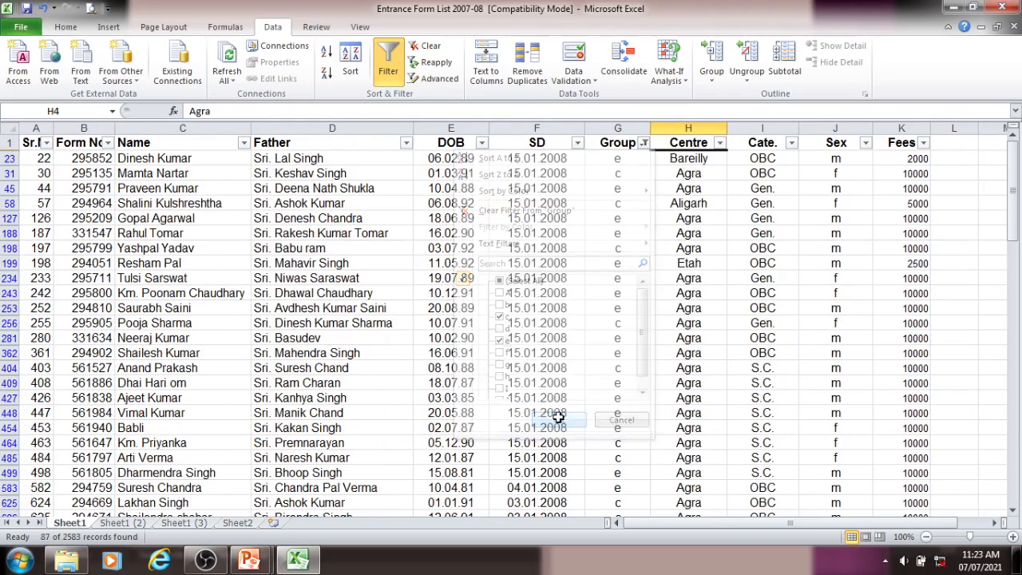
{"action": "scroll", "coordinate": [620, 278], "scroll_direction": "down", "scroll_amount": 4}
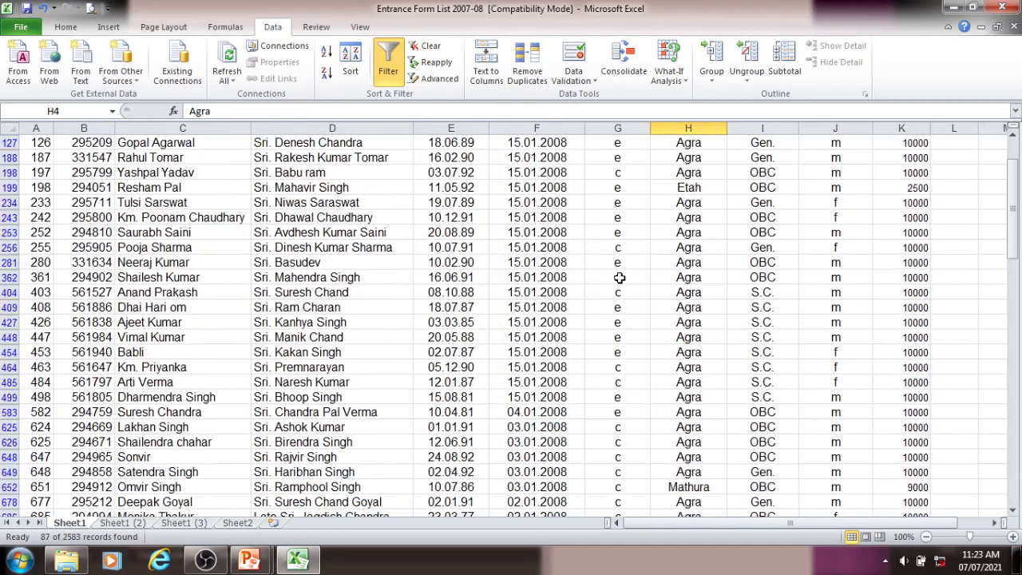
{"action": "scroll", "coordinate": [620, 278], "scroll_direction": "down", "scroll_amount": 2}
{"action": "scroll", "coordinate": [620, 278], "scroll_direction": "up", "scroll_amount": 6}
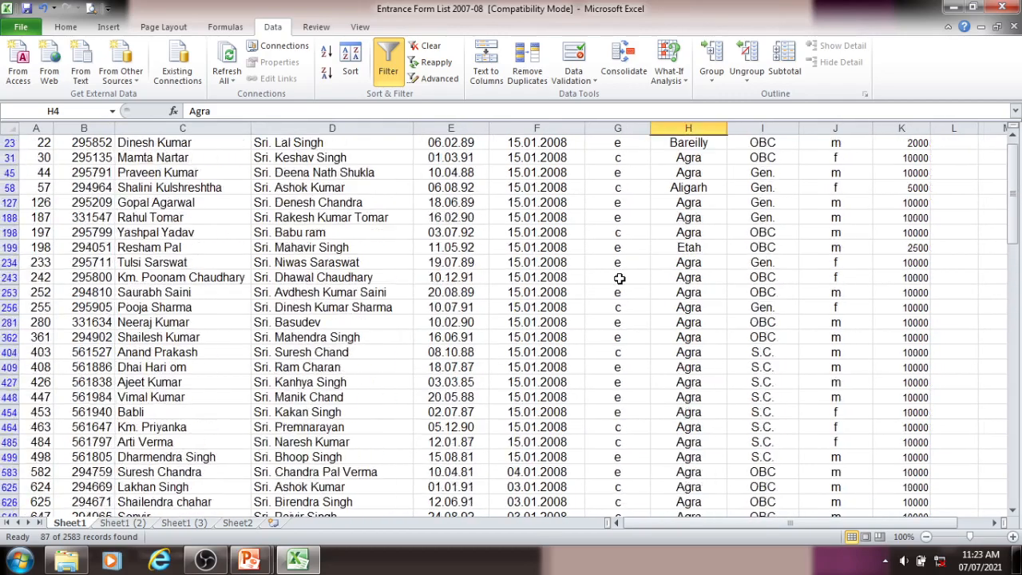
- Remove group c from the Group filter so that only group e records are shown
{"action": "left_click", "coordinate": [644, 143]}
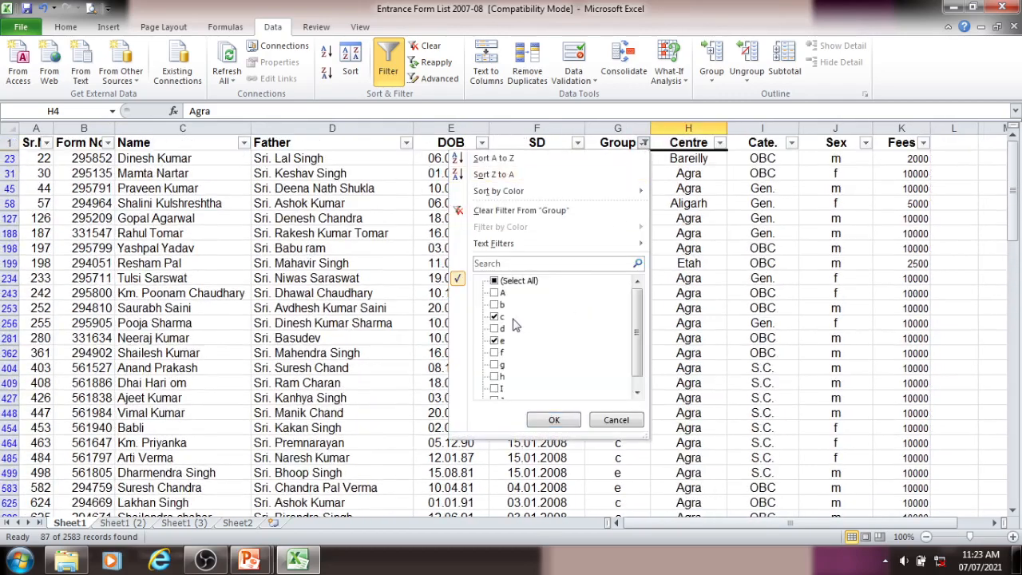
{"action": "left_click", "coordinate": [498, 317]}
{"action": "left_click", "coordinate": [557, 421]}
{"action": "left_click", "coordinate": [627, 261]}
{"action": "left_click", "coordinate": [709, 214]}
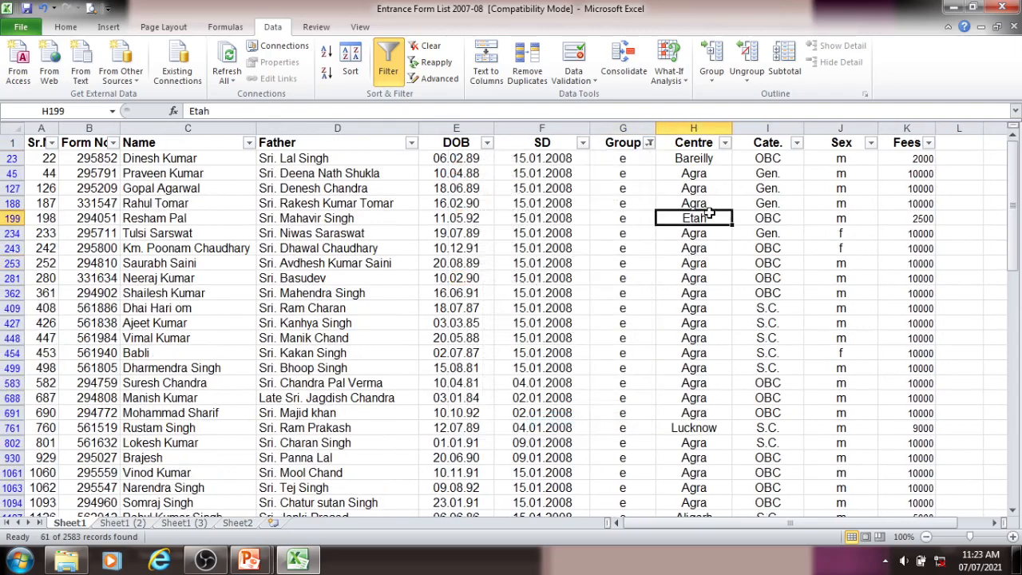
- Filter the Centre column to show only Etawa within the group e records
{"action": "left_click", "coordinate": [726, 143]}
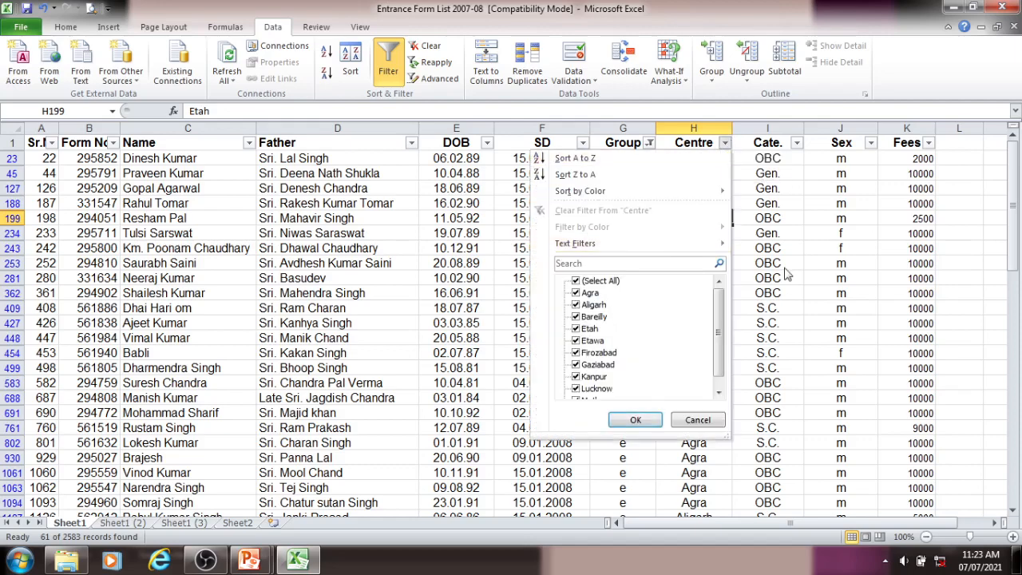
{"action": "left_click", "coordinate": [635, 419]}
{"action": "left_click", "coordinate": [724, 144]}
{"action": "left_click", "coordinate": [598, 283]}
{"action": "left_click", "coordinate": [593, 342]}
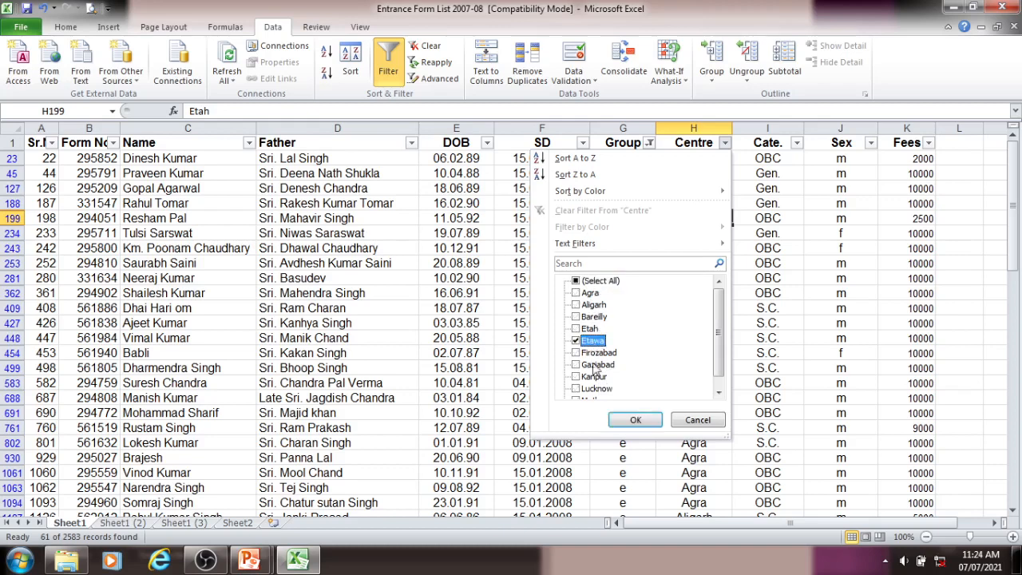
{"action": "left_click", "coordinate": [634, 420]}
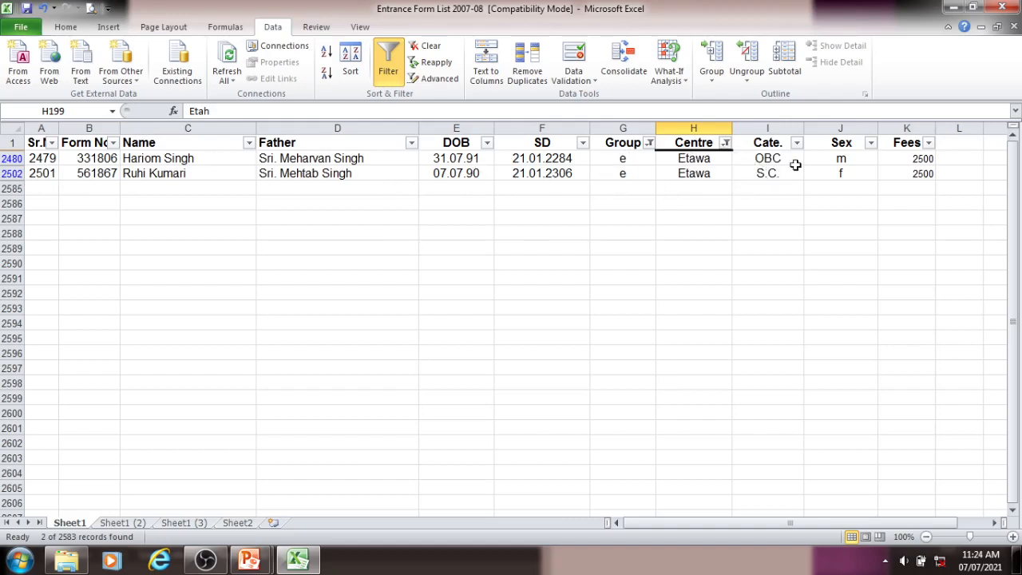
- Change the Centre filter to show only Agra instead of Etawa, and scan the filtered records
{"action": "left_click", "coordinate": [726, 143]}
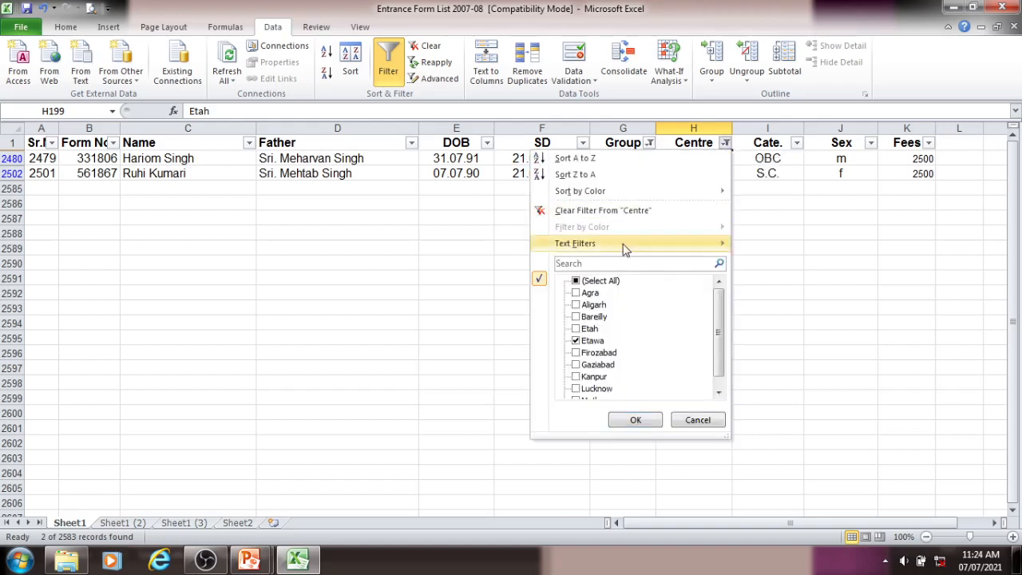
{"action": "left_click", "coordinate": [588, 342]}
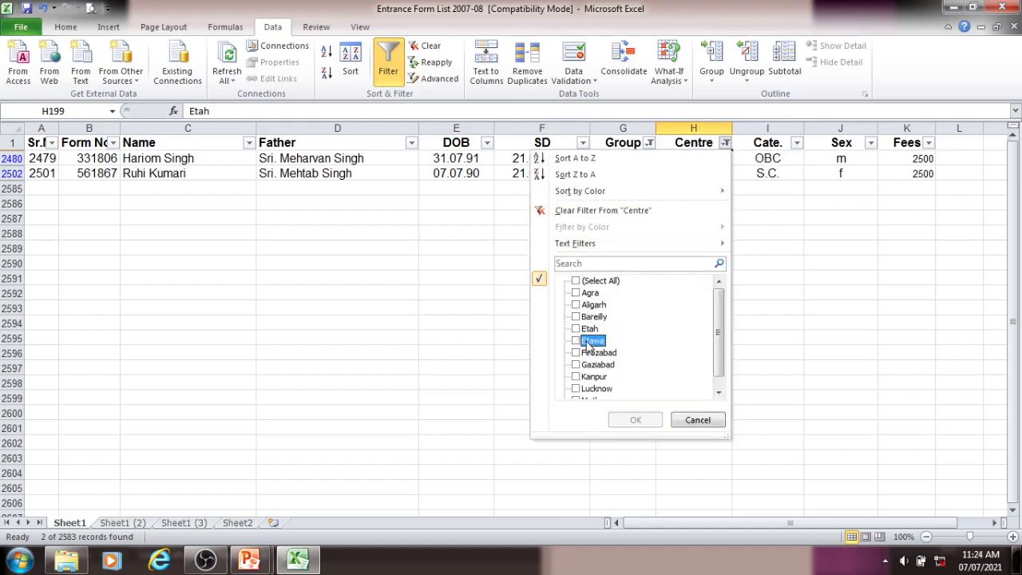
{"action": "left_click", "coordinate": [589, 293]}
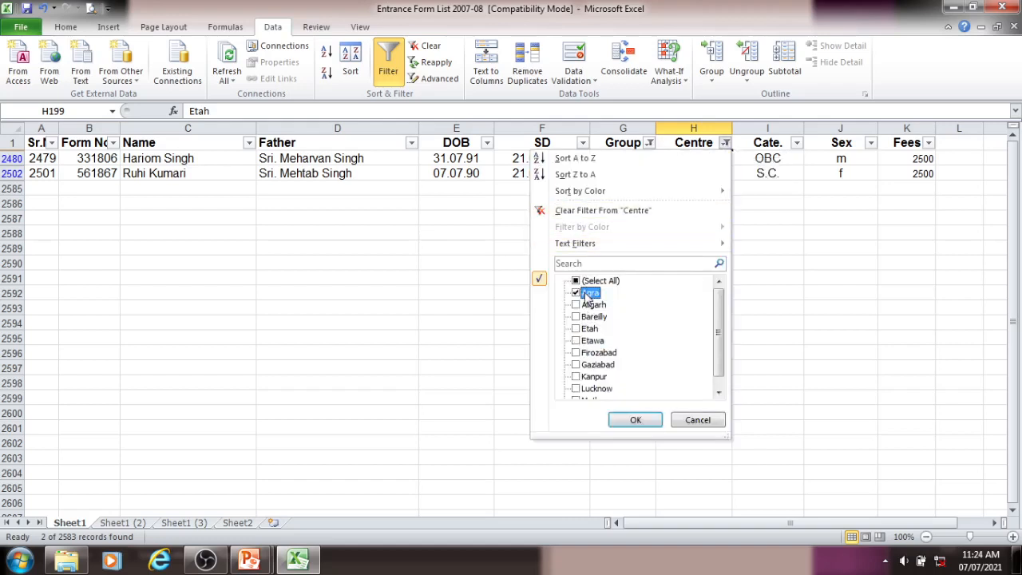
{"action": "left_click", "coordinate": [635, 420]}
{"action": "scroll", "coordinate": [663, 336], "scroll_direction": "down", "scroll_amount": 6}
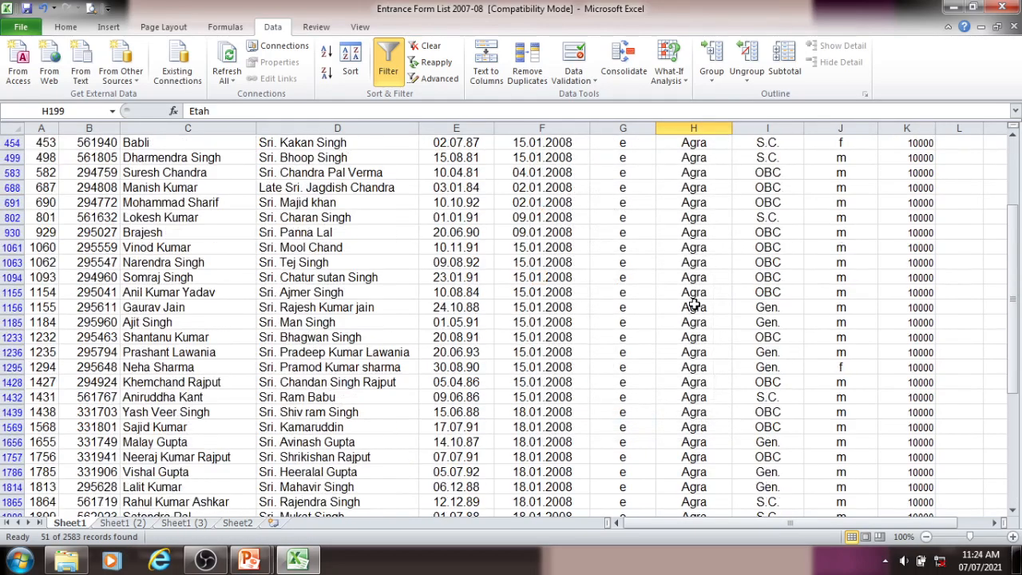
{"action": "scroll", "coordinate": [694, 301], "scroll_direction": "up", "scroll_amount": 3}
{"action": "scroll", "coordinate": [695, 301], "scroll_direction": "up", "scroll_amount": 3}
- Reset the Centre and Group filters to all values so that the full list is shown
{"action": "left_click", "coordinate": [657, 251]}
{"action": "left_click", "coordinate": [725, 142]}
{"action": "left_click", "coordinate": [577, 281]}
{"action": "left_click", "coordinate": [628, 422]}
{"action": "left_click", "coordinate": [649, 142]}
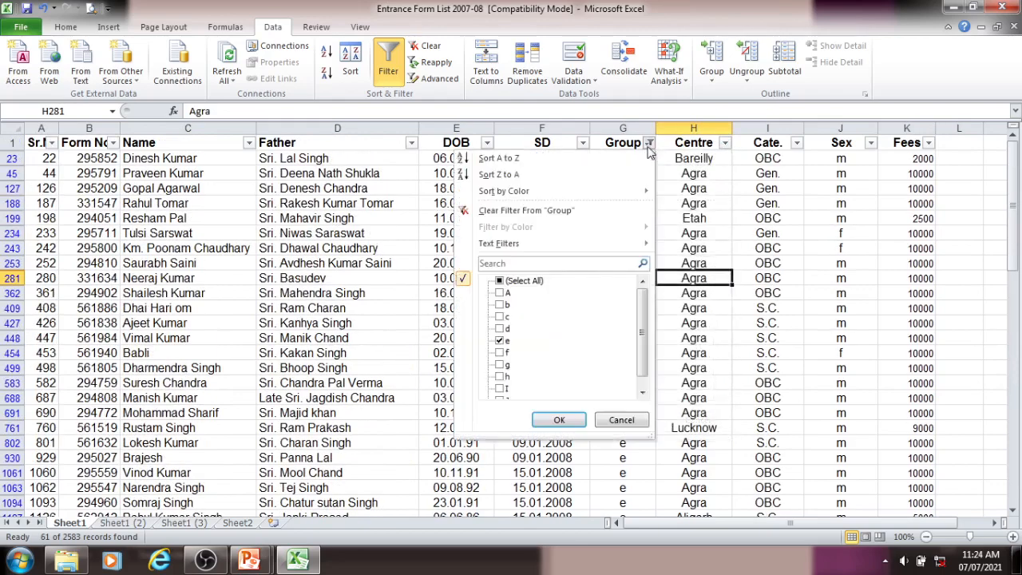
{"action": "left_click", "coordinate": [559, 418]}
{"action": "left_click", "coordinate": [292, 321]}
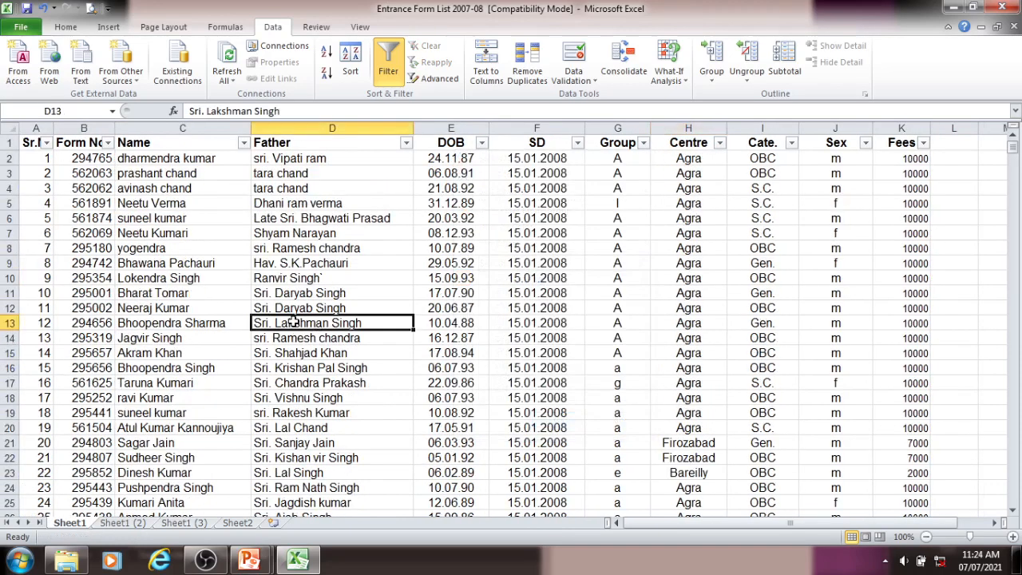
- Filter the Name column with a custom equals condition of din* and check the matching names
{"action": "left_click", "coordinate": [244, 144]}
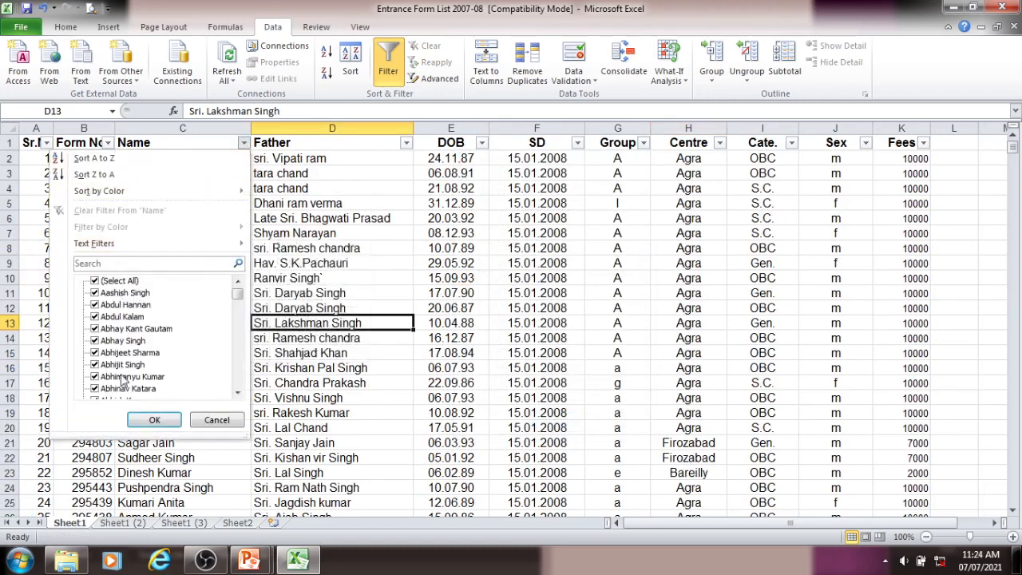
{"action": "mouse_move", "coordinate": [119, 250]}
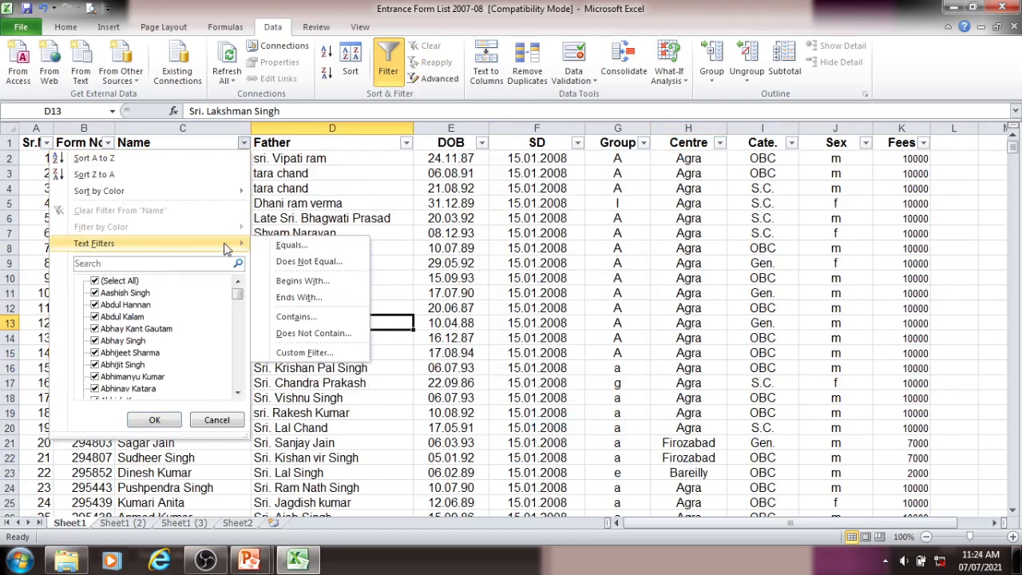
{"action": "left_click", "coordinate": [289, 245]}
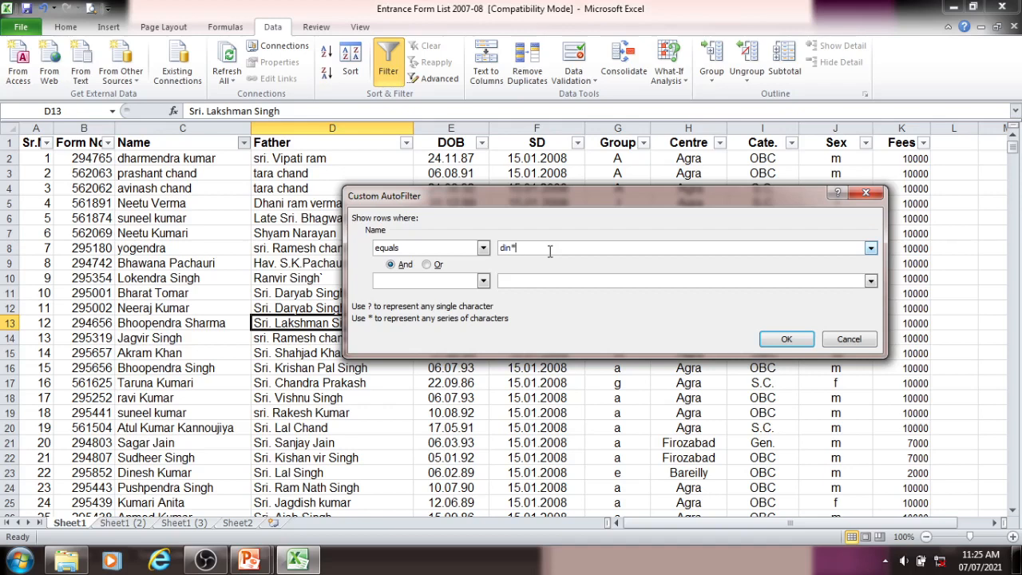
{"action": "left_click", "coordinate": [786, 340]}
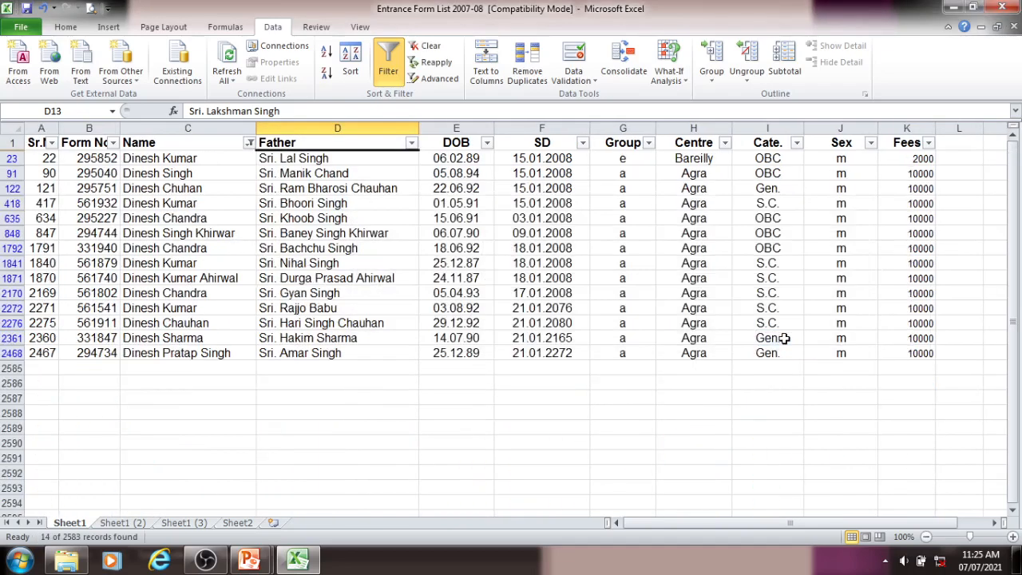
{"action": "left_click", "coordinate": [153, 158]}
{"action": "left_click", "coordinate": [151, 174]}
{"action": "left_click", "coordinate": [148, 188]}
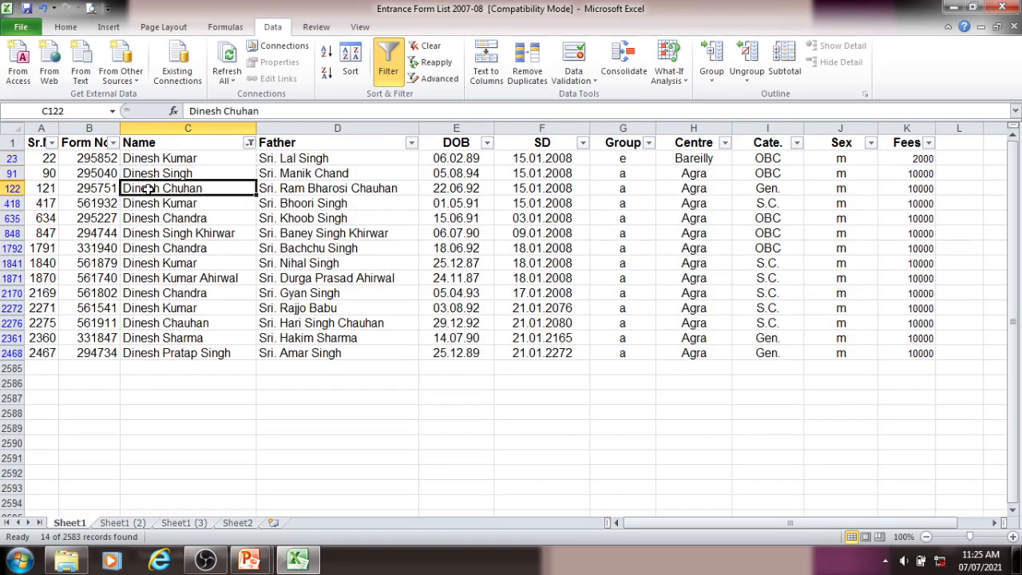
- Examine the filtered records one by one in the Name column
{"action": "left_click", "coordinate": [148, 203]}
{"action": "left_click", "coordinate": [151, 219]}
{"action": "left_click", "coordinate": [152, 233]}
{"action": "left_click", "coordinate": [154, 248]}
{"action": "left_click", "coordinate": [154, 263]}
{"action": "left_click", "coordinate": [150, 293]}
{"action": "left_click", "coordinate": [151, 323]}
{"action": "left_click", "coordinate": [154, 353]}
{"action": "left_click", "coordinate": [157, 278]}
{"action": "left_click", "coordinate": [165, 218]}
{"action": "left_click", "coordinate": [171, 188]}
{"action": "left_click", "coordinate": [250, 142]}
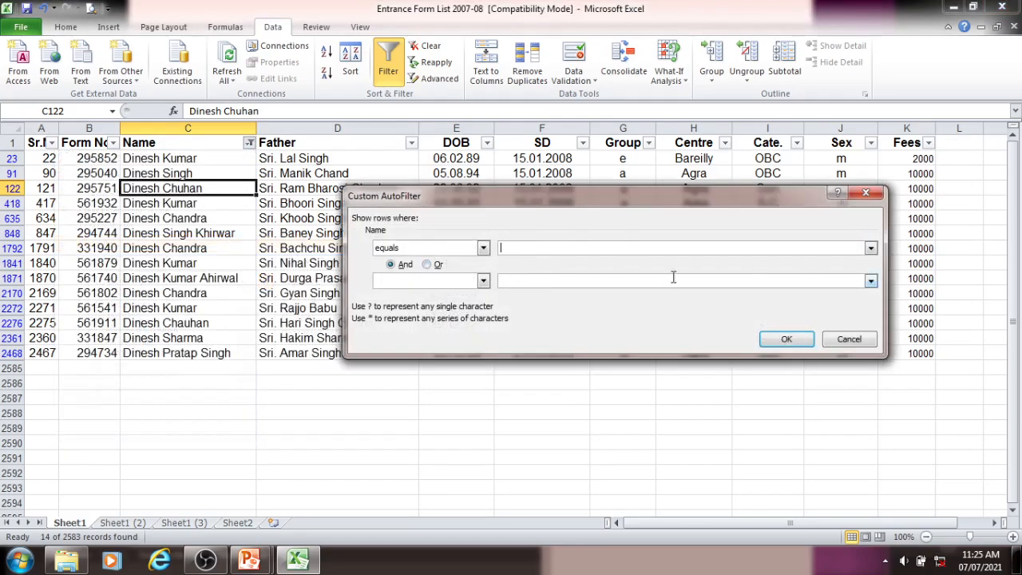
{"action": "left_click", "coordinate": [849, 338]}
{"action": "left_click", "coordinate": [232, 218]}
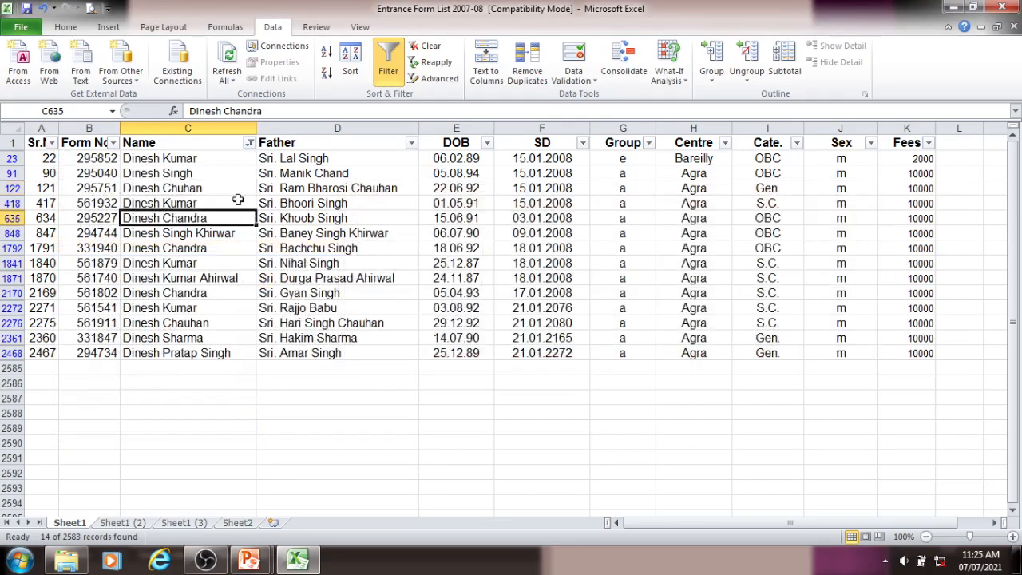
- Reset the Name filter to all values so that the full list is shown
{"action": "left_click", "coordinate": [250, 143]}
{"action": "left_click", "coordinate": [102, 281]}
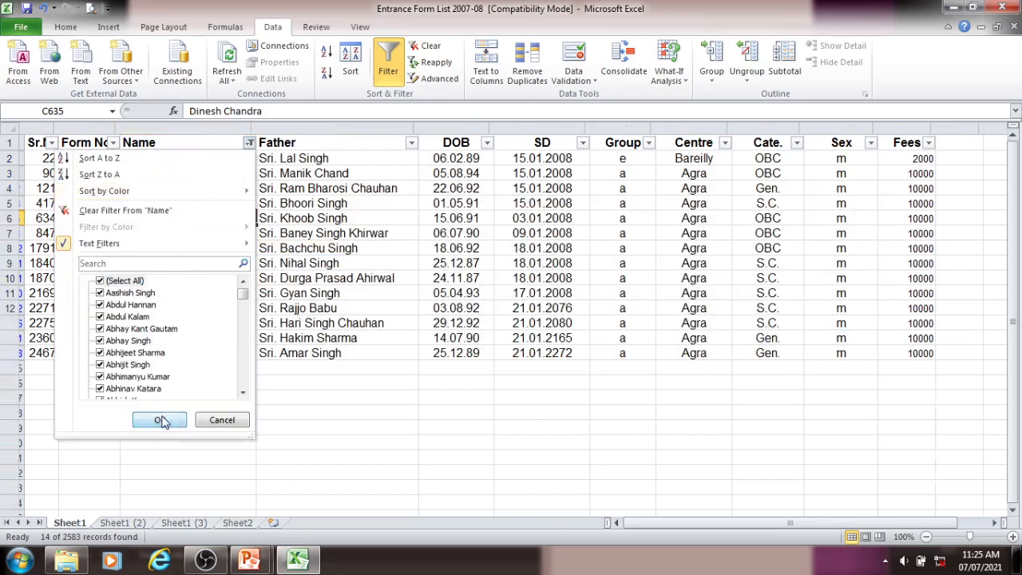
{"action": "left_click", "coordinate": [160, 420]}
{"action": "left_click", "coordinate": [141, 245]}
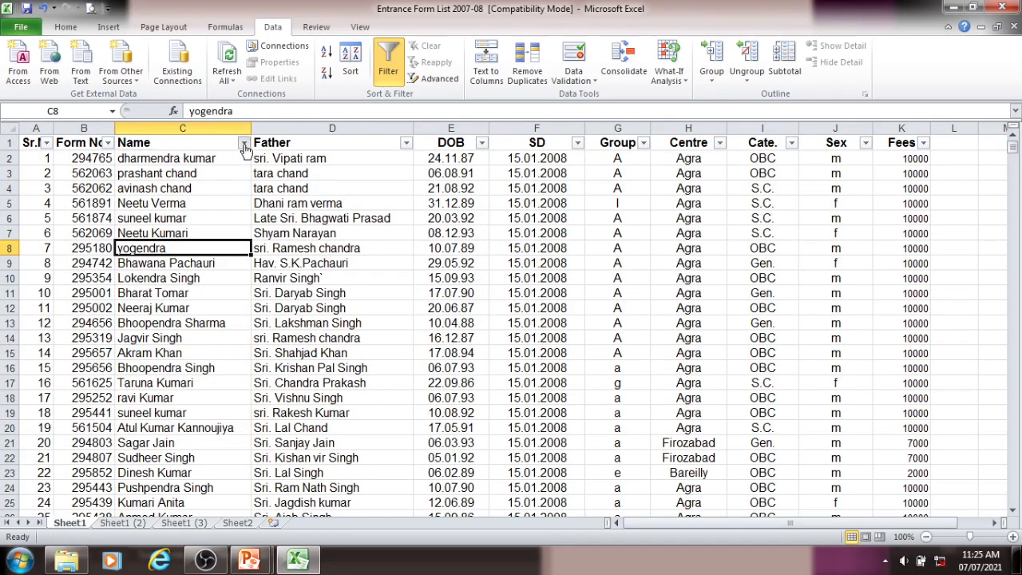
- Filter the Name column with a custom equals condition made of the wanted first name followed by the * wildcard
{"action": "left_click", "coordinate": [244, 143]}
{"action": "mouse_move", "coordinate": [122, 244]}
{"action": "left_click", "coordinate": [310, 251]}
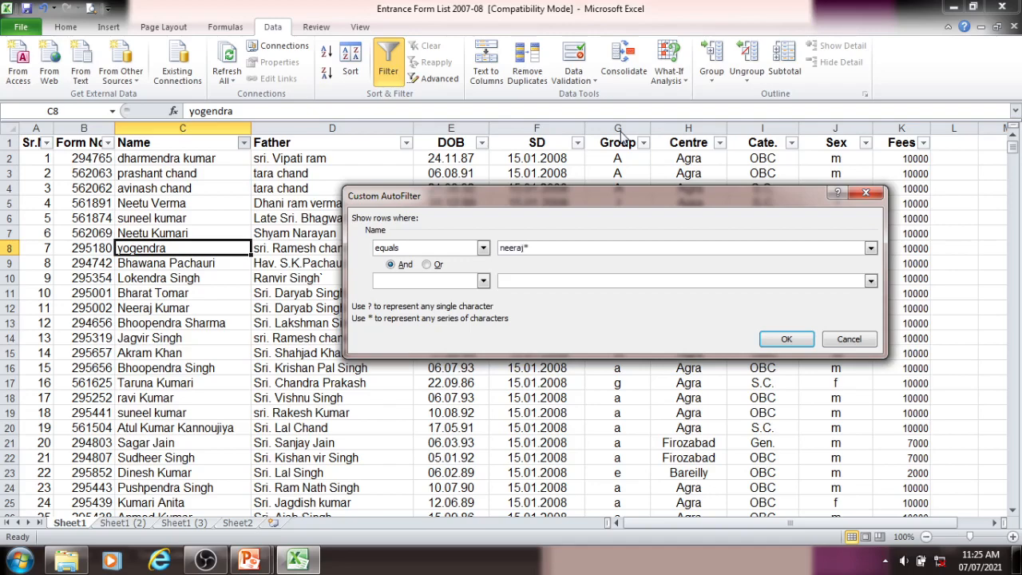
{"action": "left_click", "coordinate": [787, 338]}
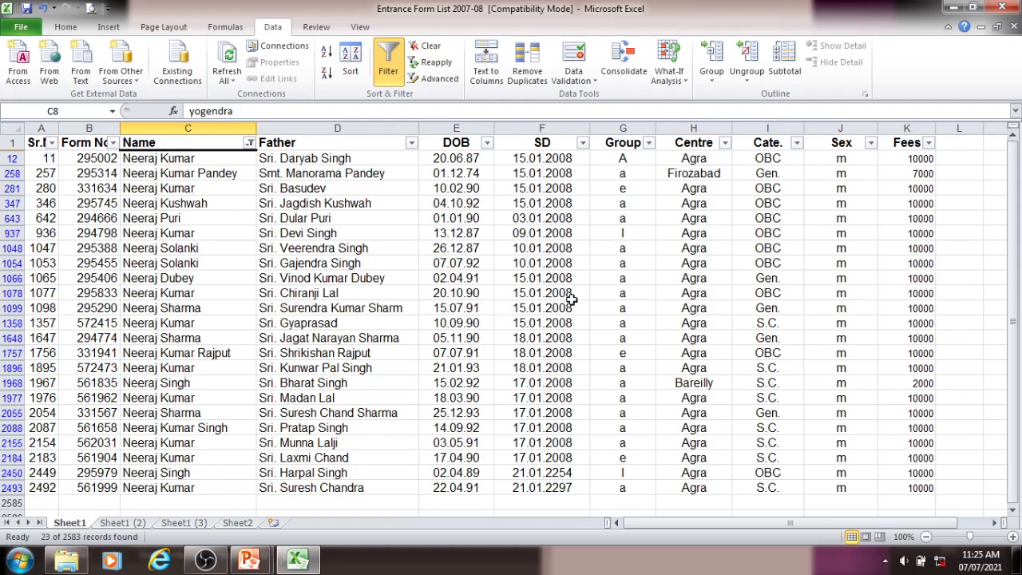
- Narrow the name-filtered records to the Firozabad centre only
{"action": "left_click", "coordinate": [727, 144]}
{"action": "left_click", "coordinate": [601, 282]}
{"action": "left_click", "coordinate": [591, 317]}
{"action": "left_click", "coordinate": [635, 419]}
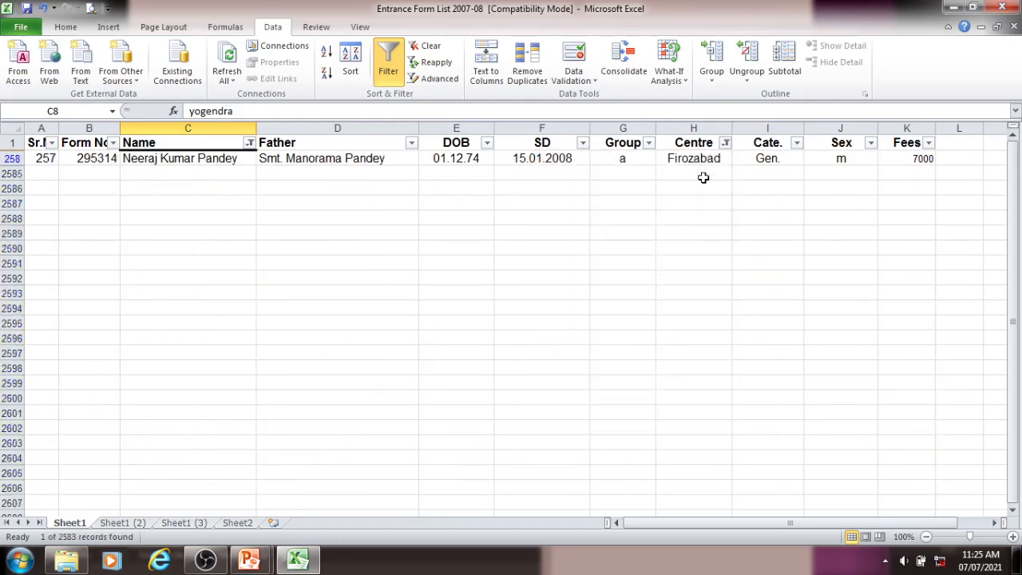
- Reset the Centre filter and the Name filter to all values to bring back the full list
{"action": "left_click", "coordinate": [727, 144]}
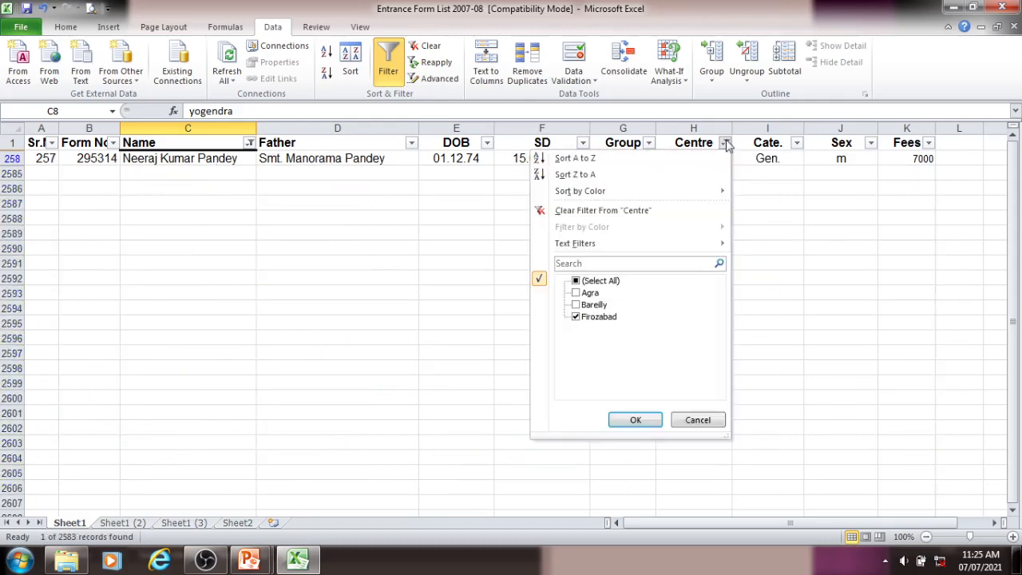
{"action": "left_click", "coordinate": [598, 281]}
{"action": "left_click", "coordinate": [635, 421]}
{"action": "left_click", "coordinate": [512, 232]}
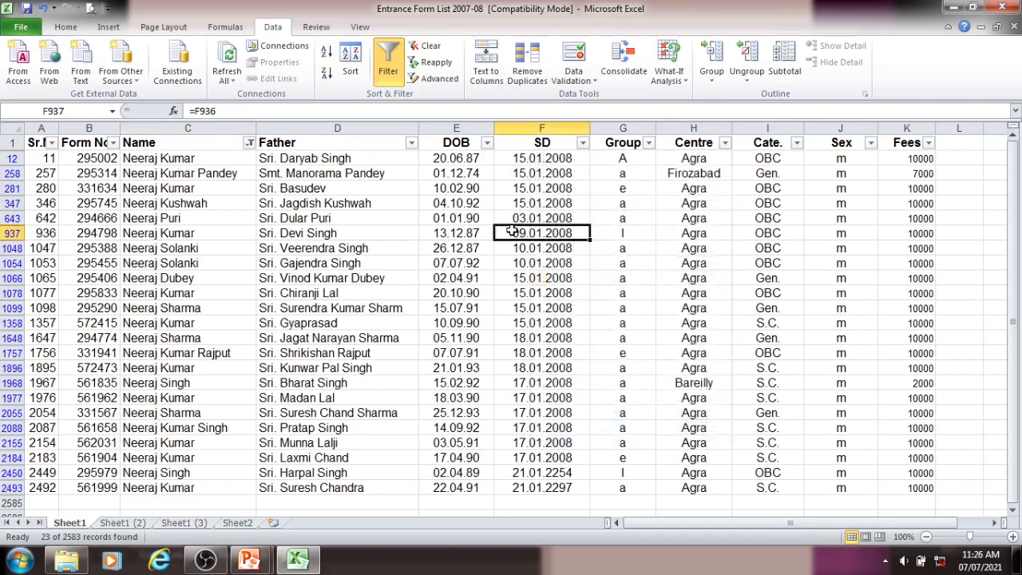
{"action": "left_click", "coordinate": [250, 143]}
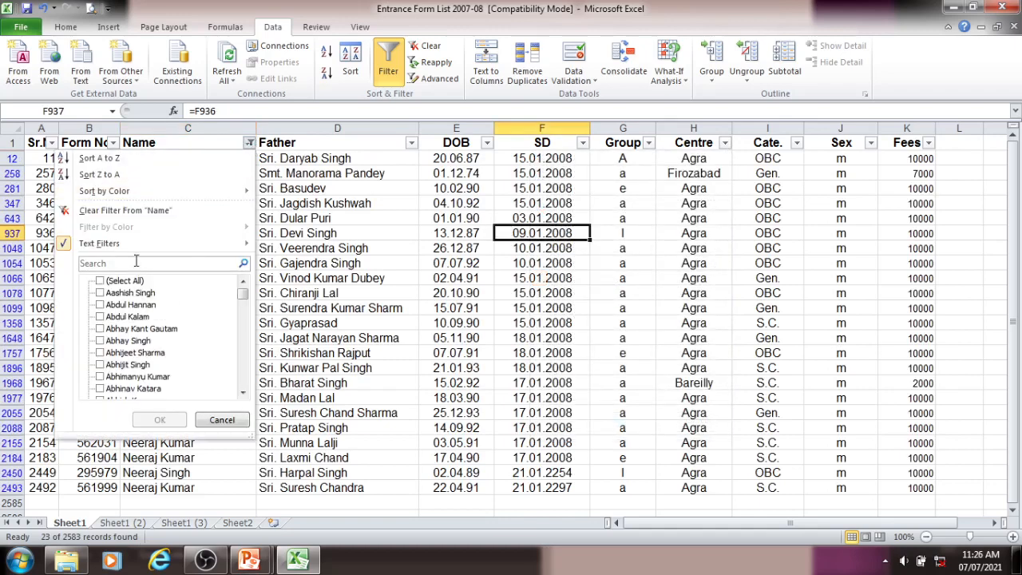
{"action": "left_click", "coordinate": [160, 420]}
{"action": "left_click", "coordinate": [172, 294]}
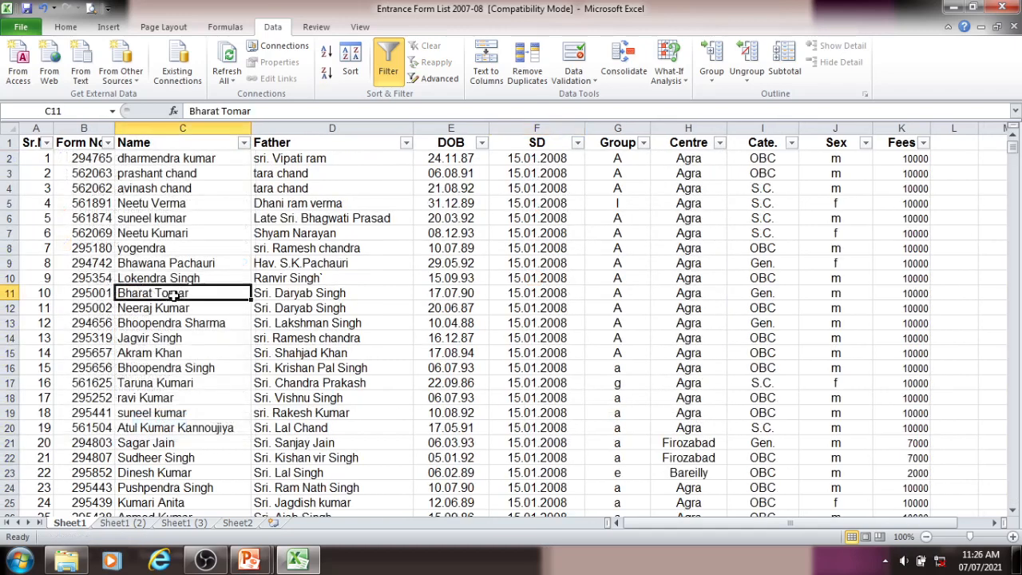
- Start a custom number filter on the Fees column with the first condition set to is greater than 5000
{"action": "left_click", "coordinate": [925, 144]}
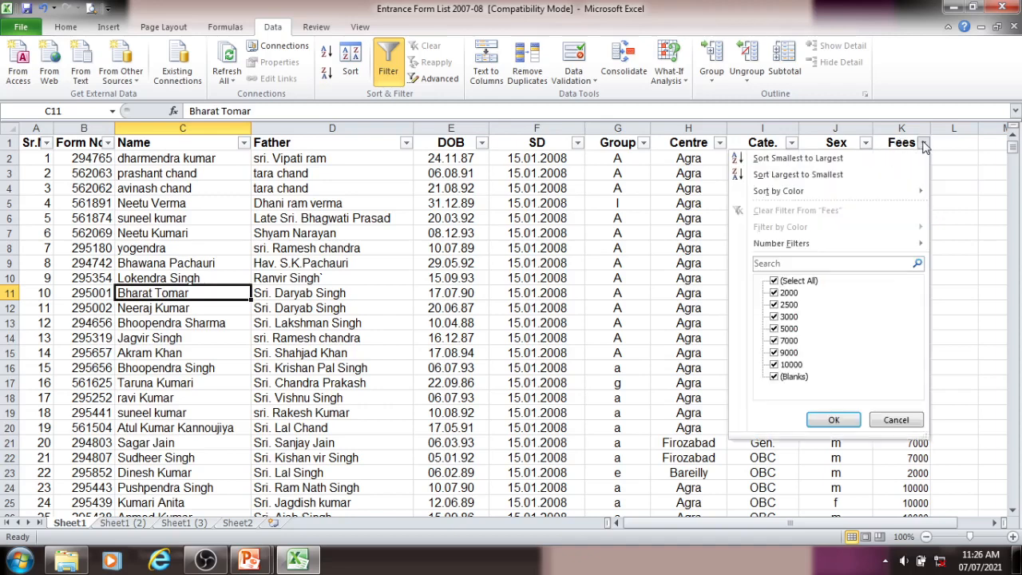
{"action": "mouse_move", "coordinate": [812, 247]}
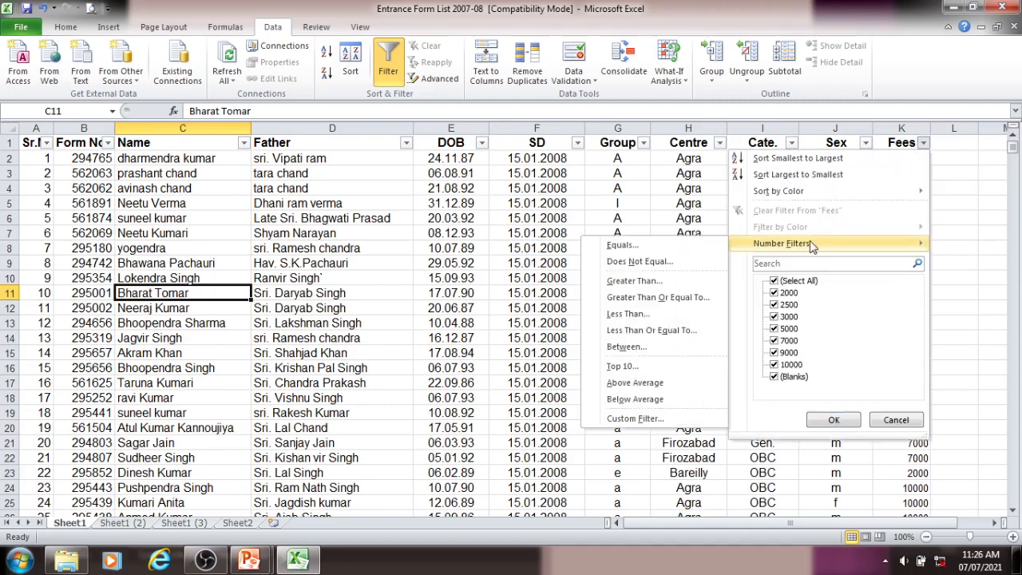
{"action": "left_click", "coordinate": [621, 245]}
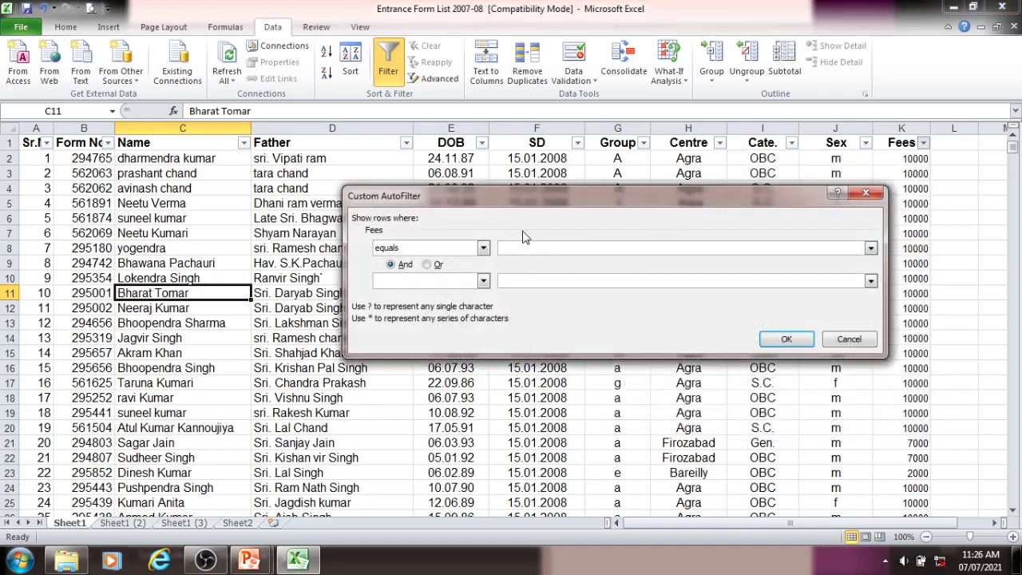
{"action": "left_click", "coordinate": [483, 249]}
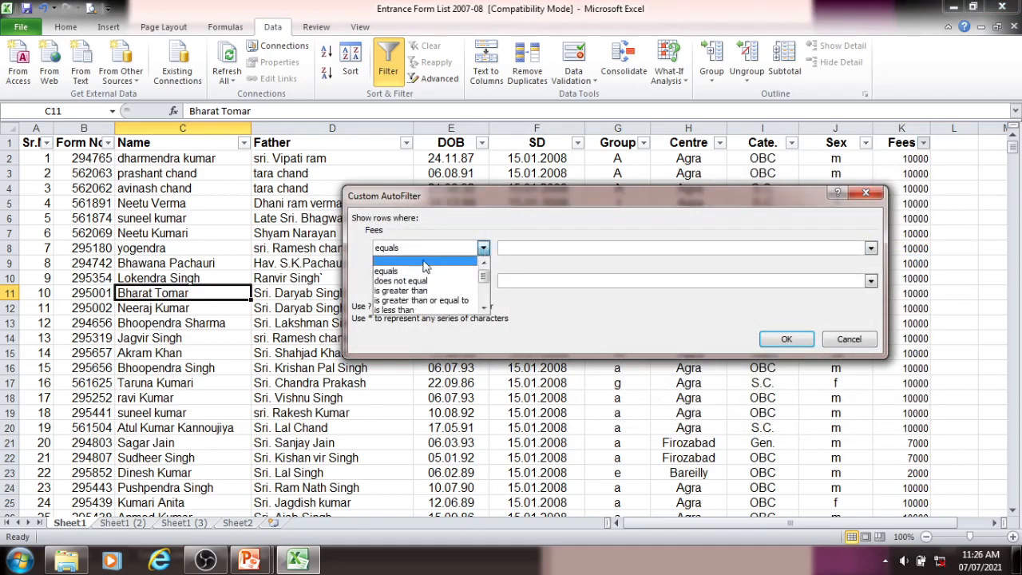
{"action": "left_click", "coordinate": [418, 293]}
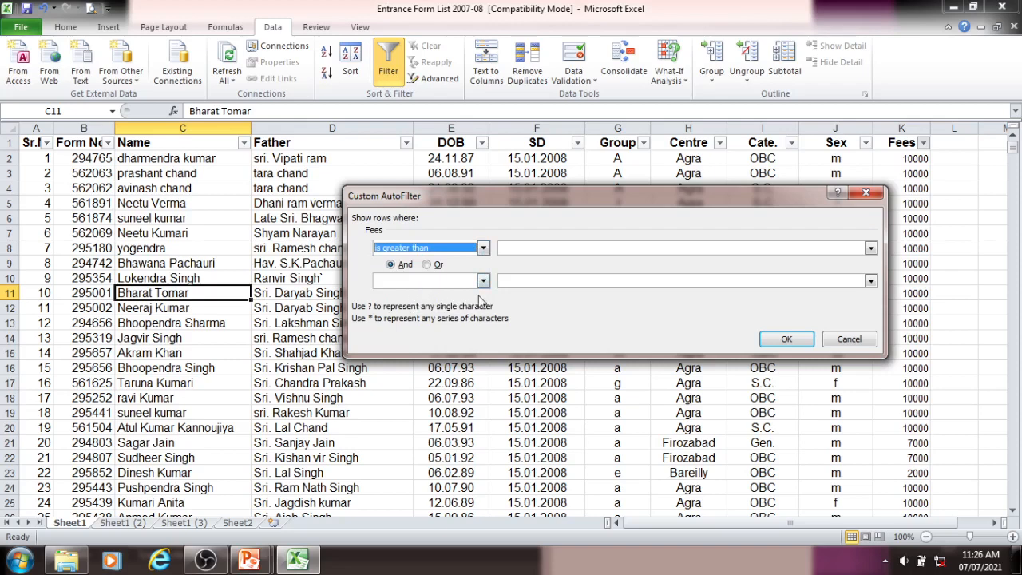
{"action": "left_click", "coordinate": [526, 248]}
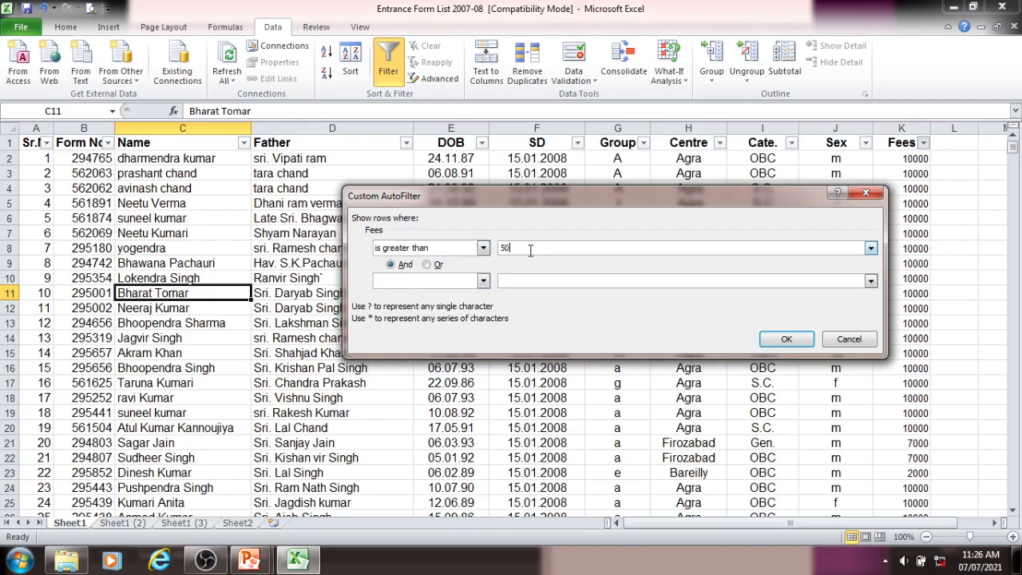
{"action": "type", "text": "5000"}
- Add an And condition of is less than or equal to 7000 to the Fees filter, apply it and scan the filtered records
{"action": "left_click", "coordinate": [484, 280]}
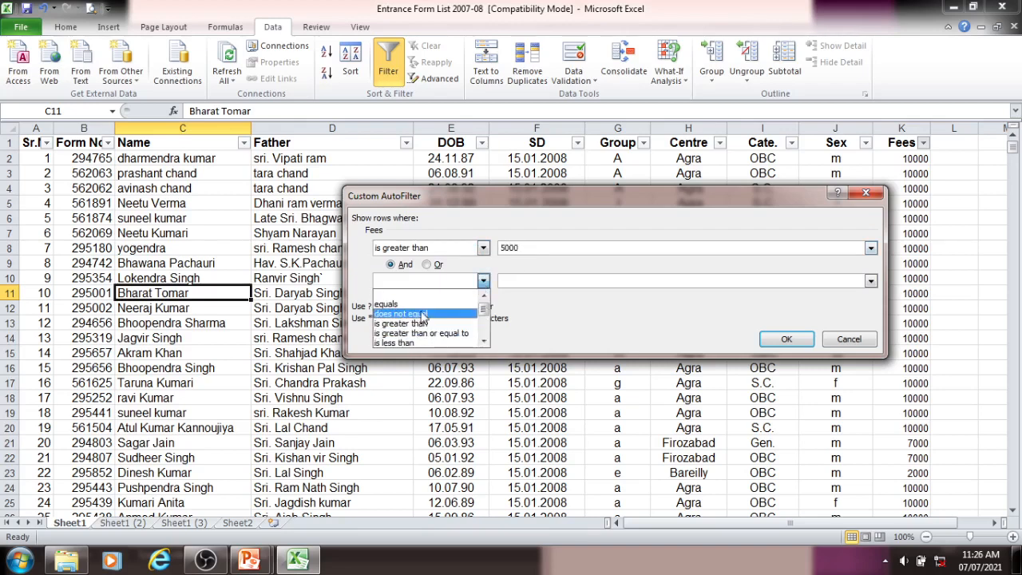
{"action": "left_click", "coordinate": [407, 343]}
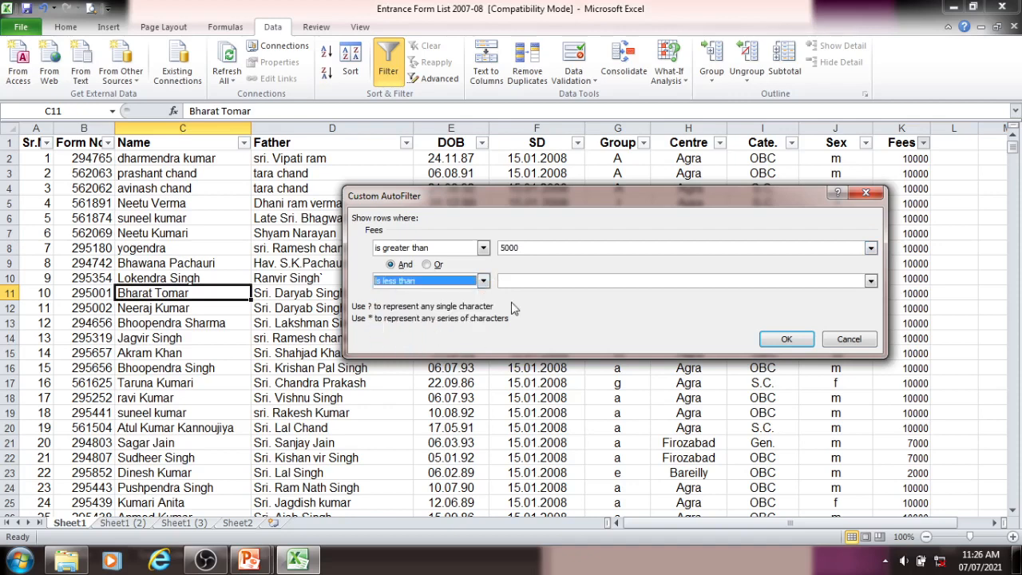
{"action": "left_click", "coordinate": [529, 281]}
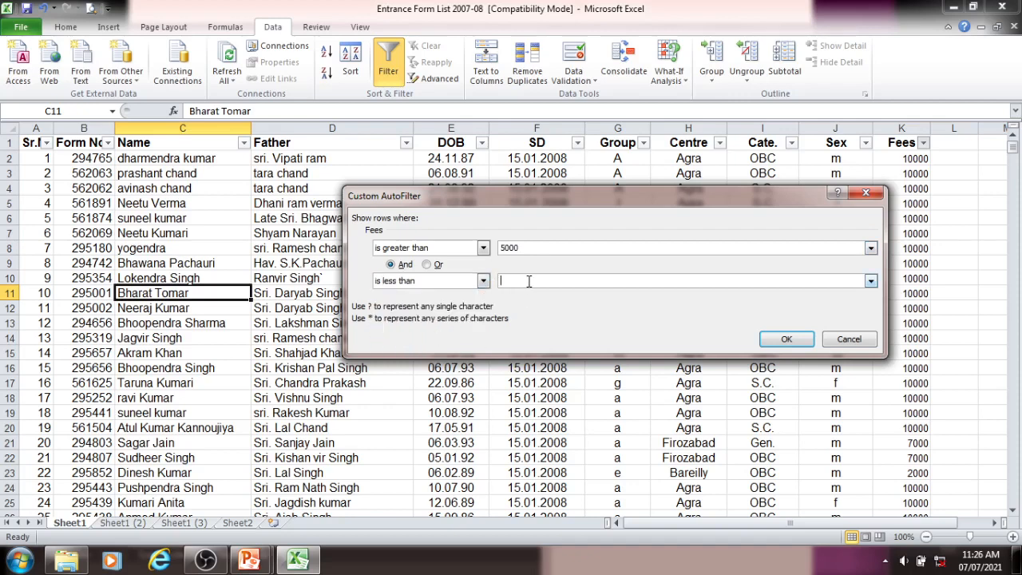
{"action": "left_click", "coordinate": [483, 280]}
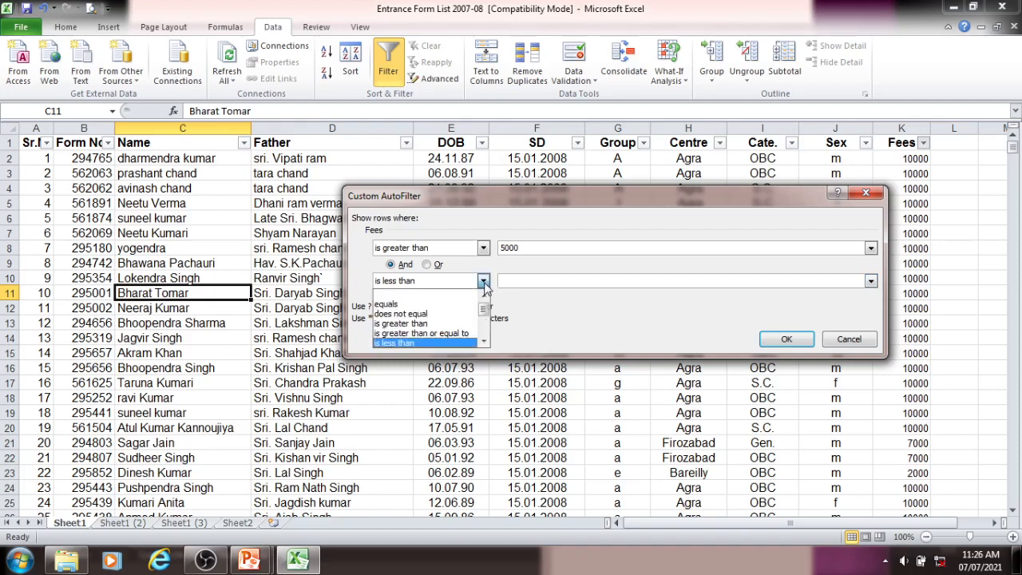
{"action": "left_click", "coordinate": [439, 333]}
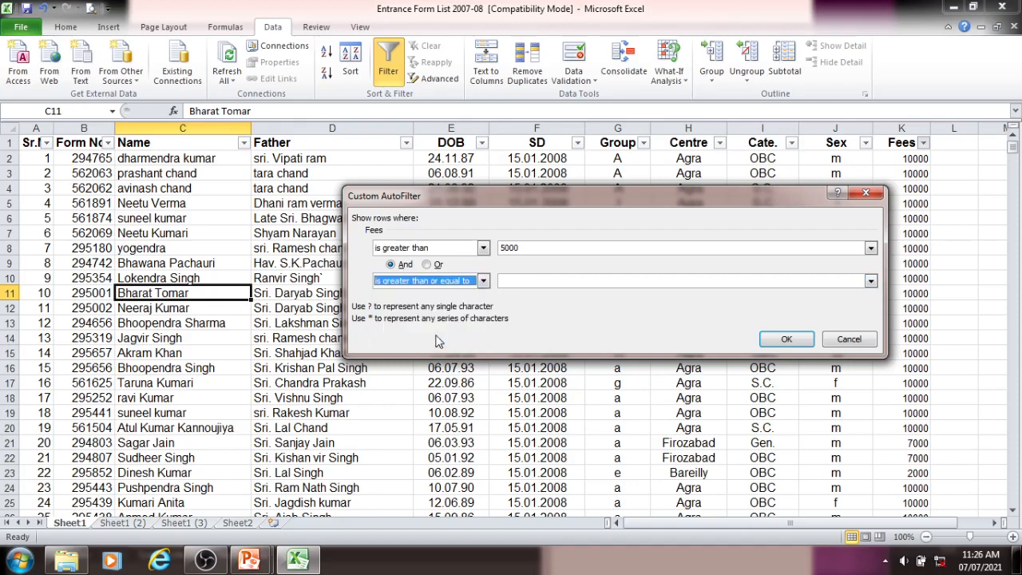
{"action": "left_click", "coordinate": [483, 281]}
{"action": "left_click", "coordinate": [484, 341]}
{"action": "left_click", "coordinate": [483, 342]}
{"action": "left_click", "coordinate": [436, 334]}
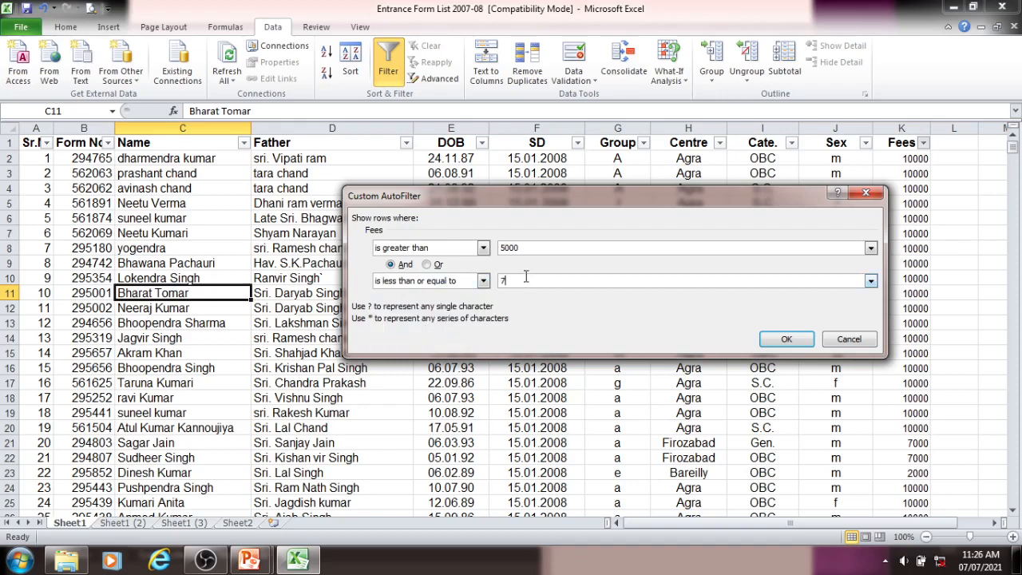
{"action": "left_click", "coordinate": [526, 277]}
{"action": "type", "text": "7000"}
{"action": "left_click", "coordinate": [787, 338]}
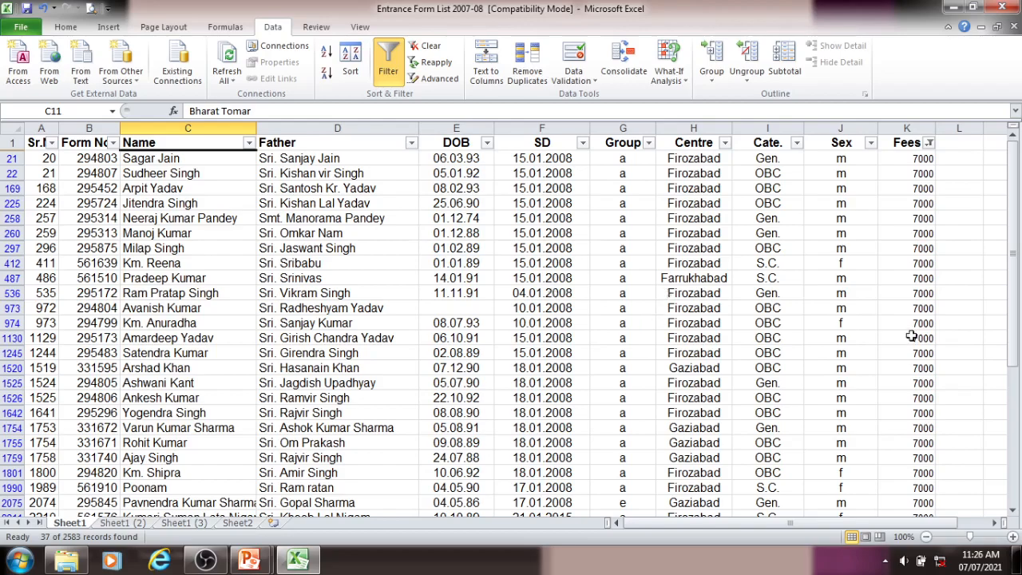
{"action": "scroll", "coordinate": [896, 267], "scroll_direction": "down", "scroll_amount": 6}
{"action": "scroll", "coordinate": [897, 267], "scroll_direction": "up", "scroll_amount": 6}
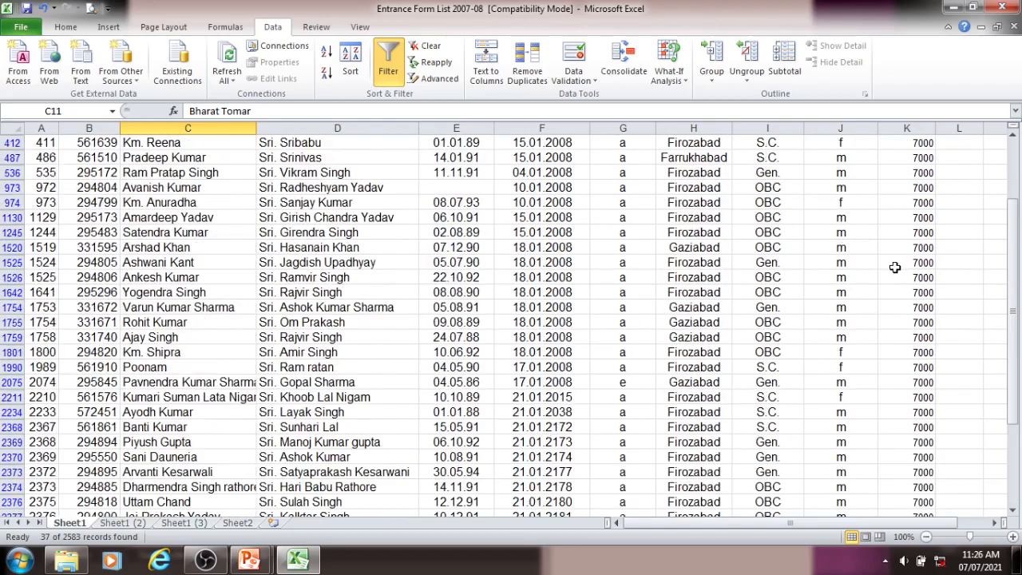
{"action": "left_click", "coordinate": [930, 143]}
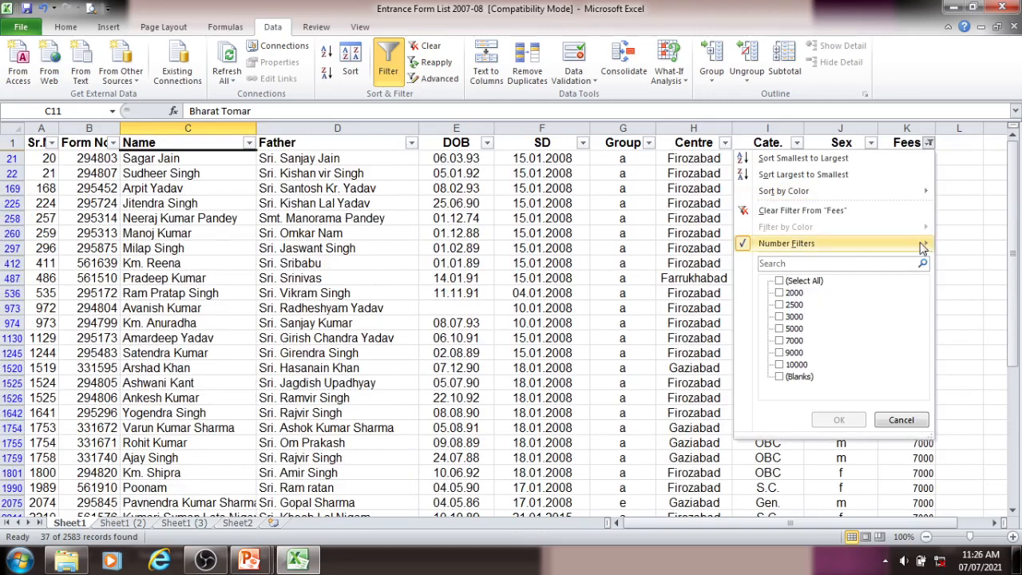
{"action": "mouse_move", "coordinate": [813, 244]}
{"action": "left_click", "coordinate": [623, 245]}
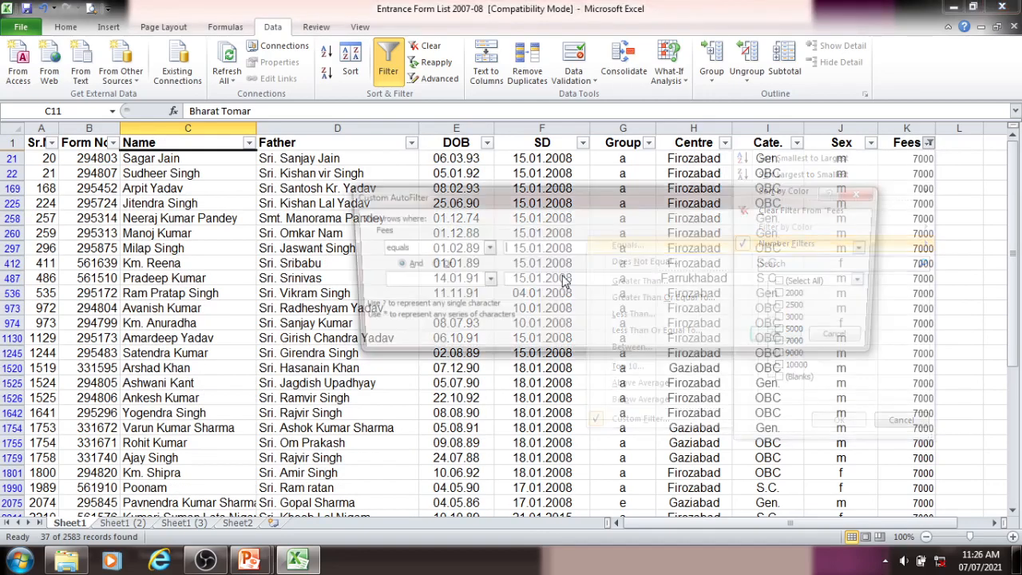
{"action": "left_click", "coordinate": [483, 247]}
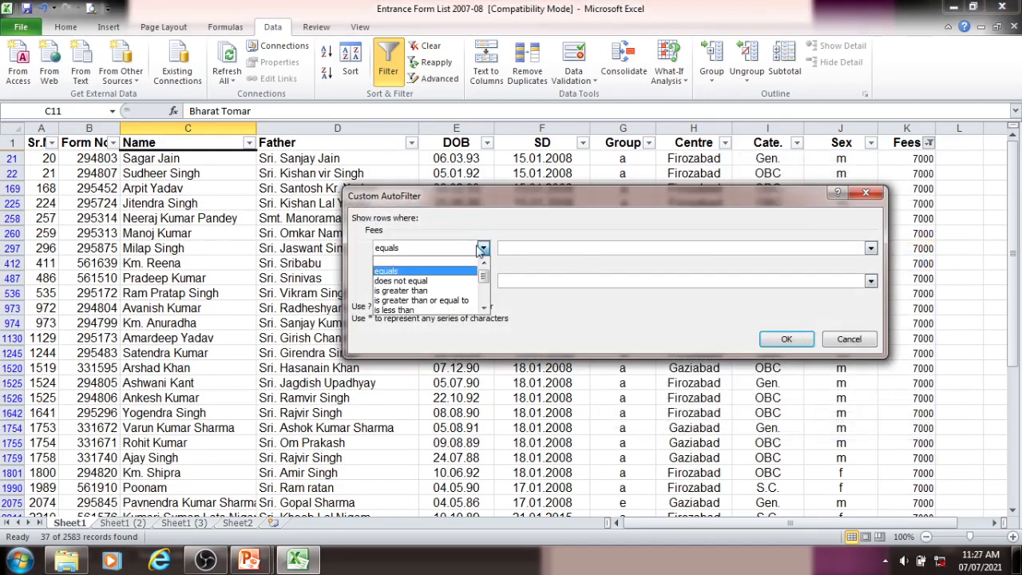
{"action": "left_click", "coordinate": [439, 301]}
{"action": "left_click", "coordinate": [524, 247]}
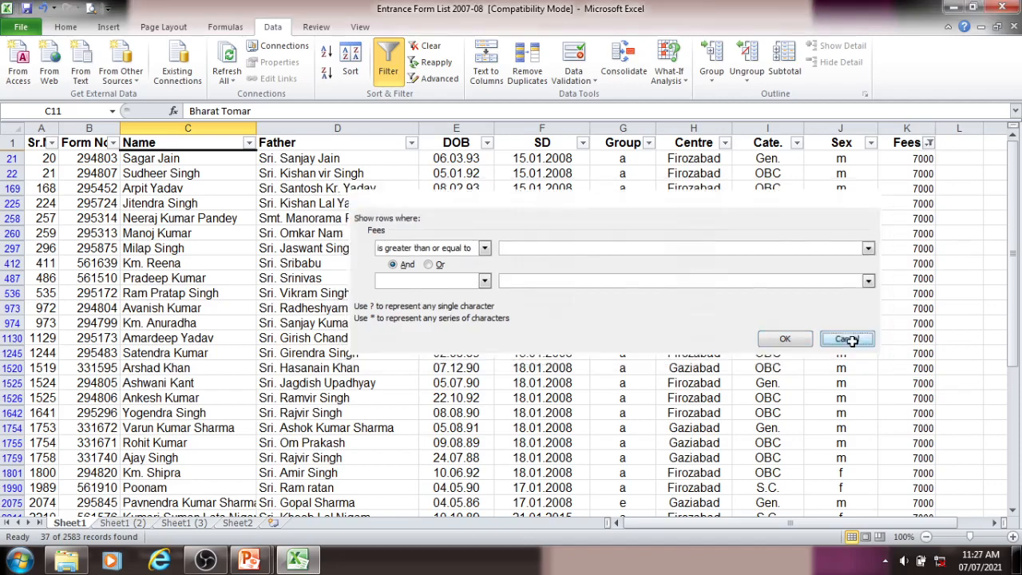
{"action": "left_click", "coordinate": [849, 339]}
- Reset the Fees filter to all values so that every record is listed
{"action": "left_click", "coordinate": [930, 142]}
{"action": "left_click", "coordinate": [780, 280]}
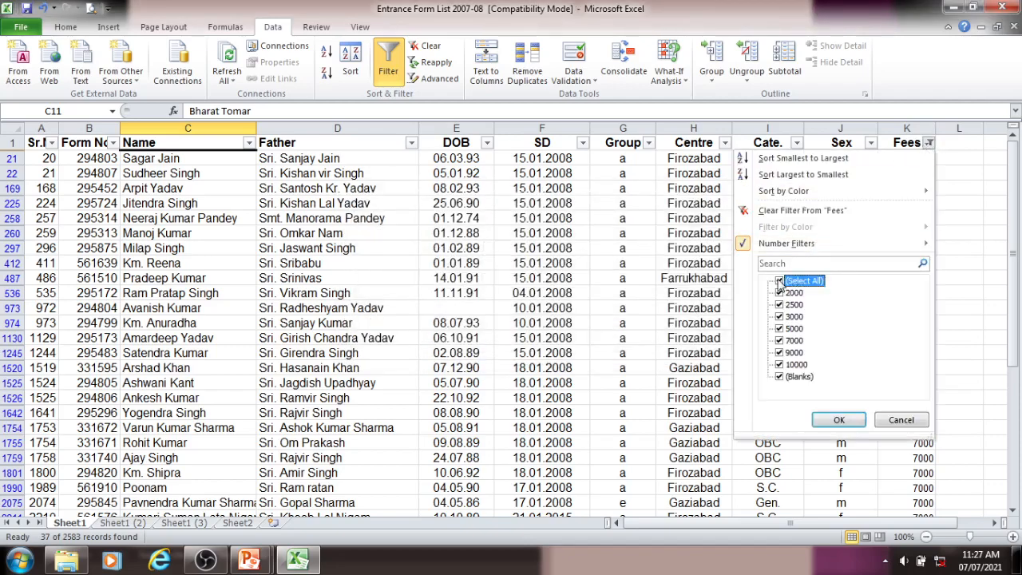
{"action": "left_click", "coordinate": [839, 420]}
- Start a custom number filter on the Fees column with the first condition set to is greater than or equal to 5000
{"action": "left_click", "coordinate": [924, 142]}
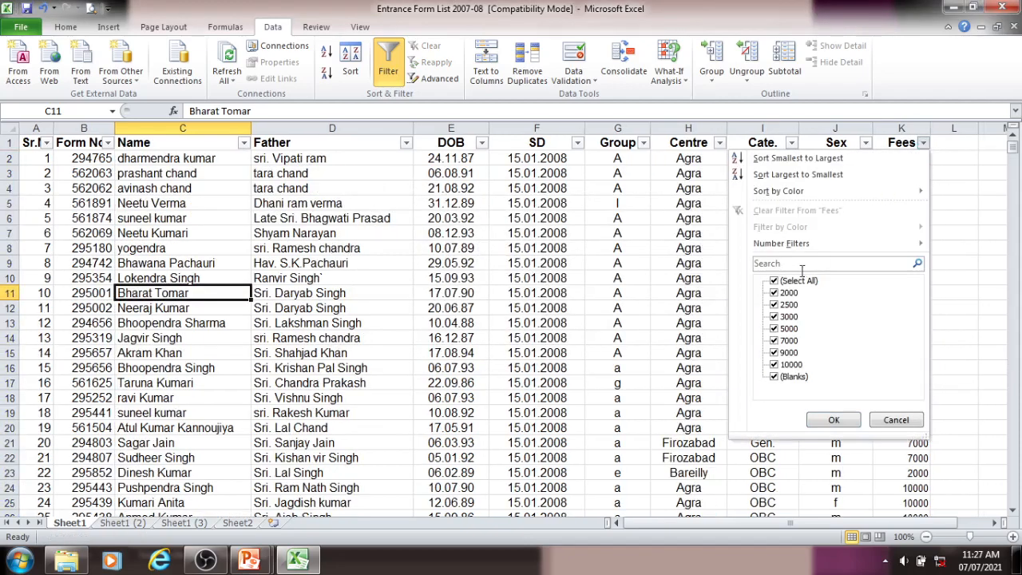
{"action": "mouse_move", "coordinate": [782, 244]}
{"action": "left_click", "coordinate": [621, 245]}
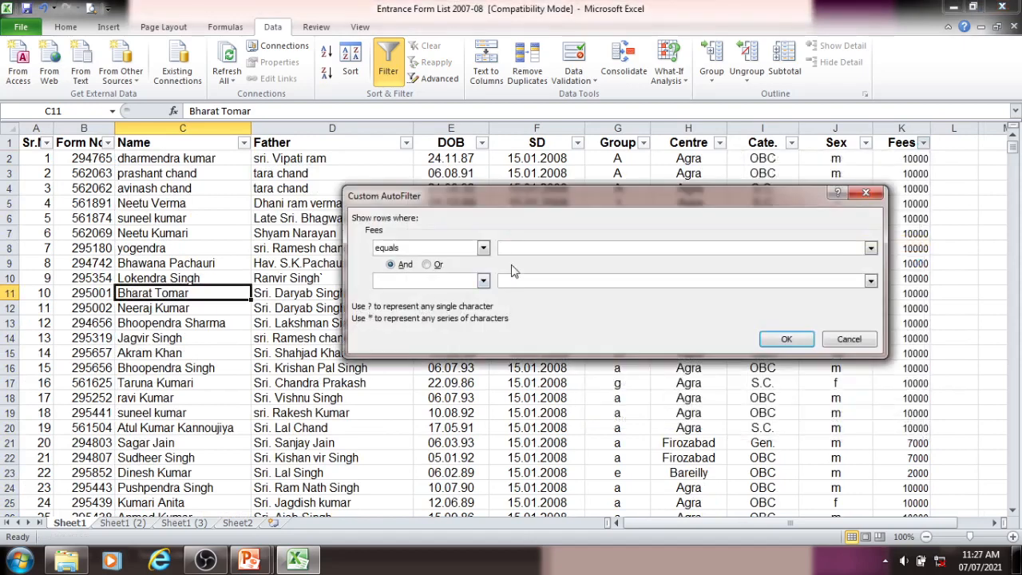
{"action": "left_click", "coordinate": [483, 248]}
{"action": "left_click", "coordinate": [489, 294]}
{"action": "left_click", "coordinate": [540, 249]}
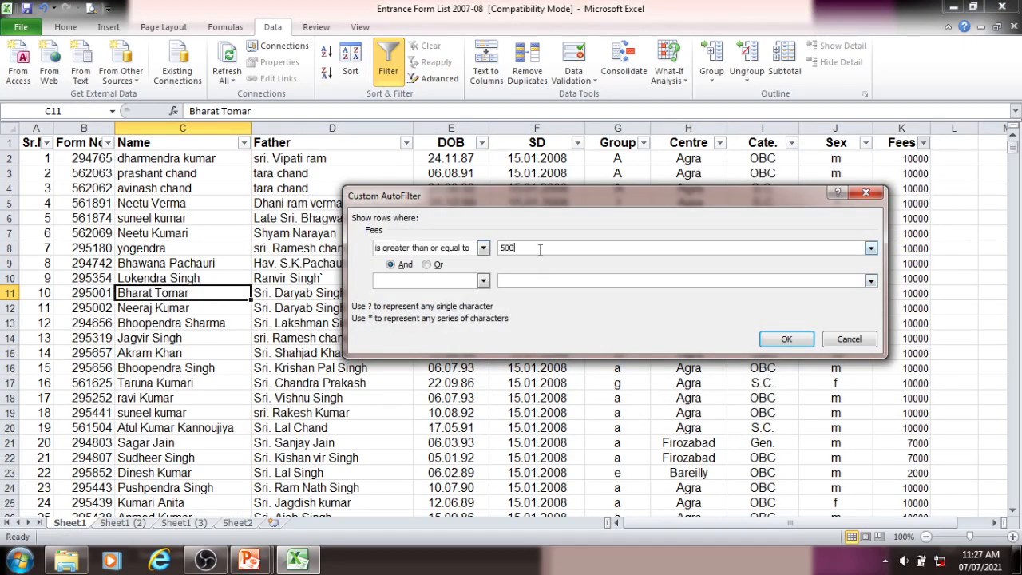
- Complete the Fees filter with an And condition of is less than or equal to 7000, apply it and check the listed fees
{"action": "left_click", "coordinate": [483, 280]}
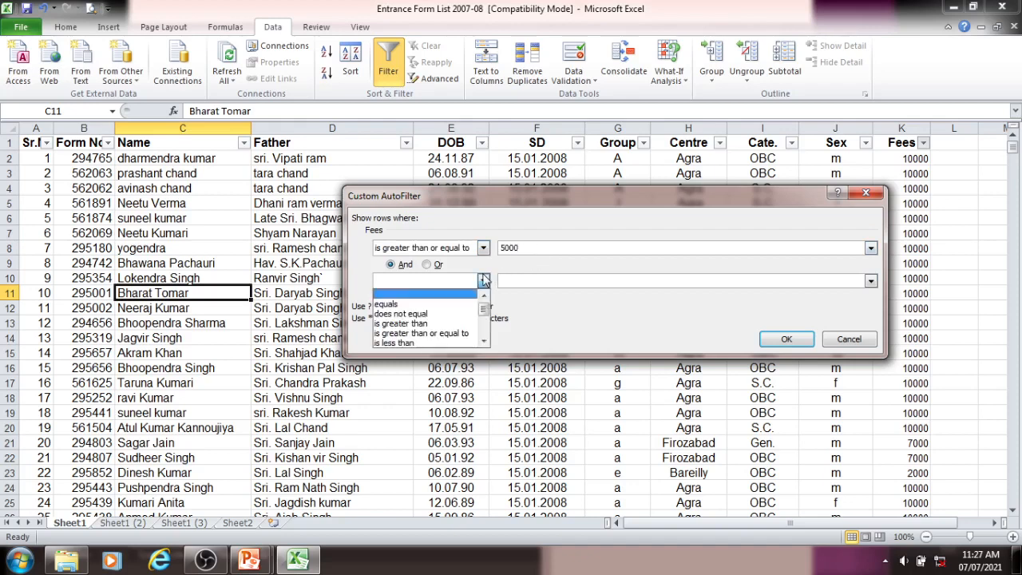
{"action": "left_click", "coordinate": [484, 341]}
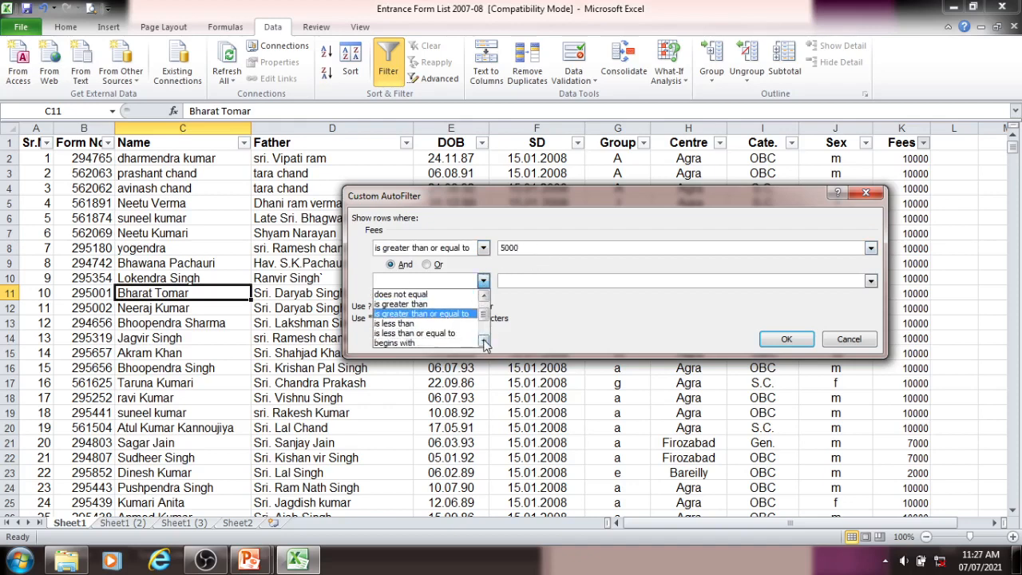
{"action": "left_click", "coordinate": [460, 343]}
{"action": "left_click", "coordinate": [533, 280]}
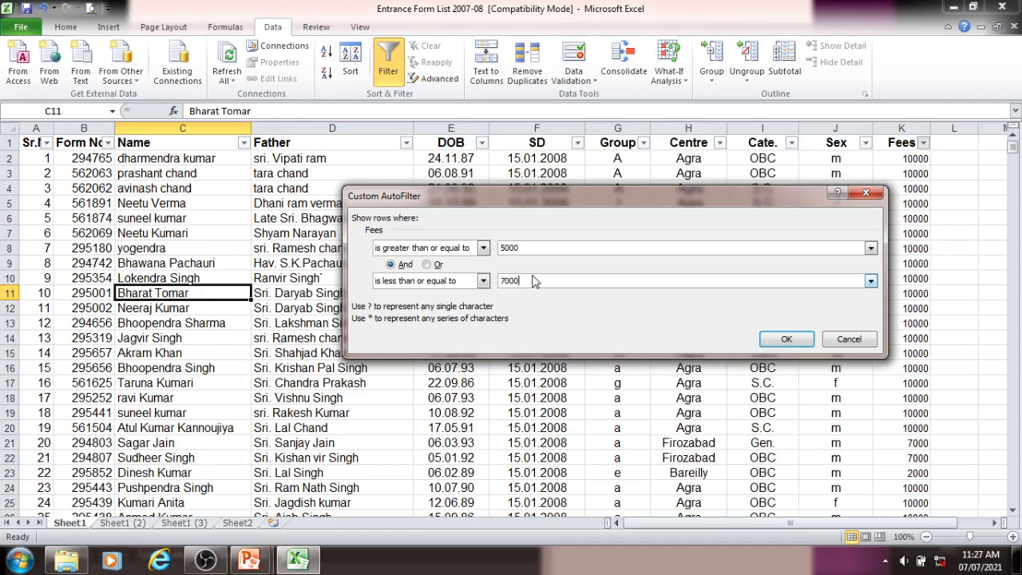
{"action": "left_click", "coordinate": [786, 339]}
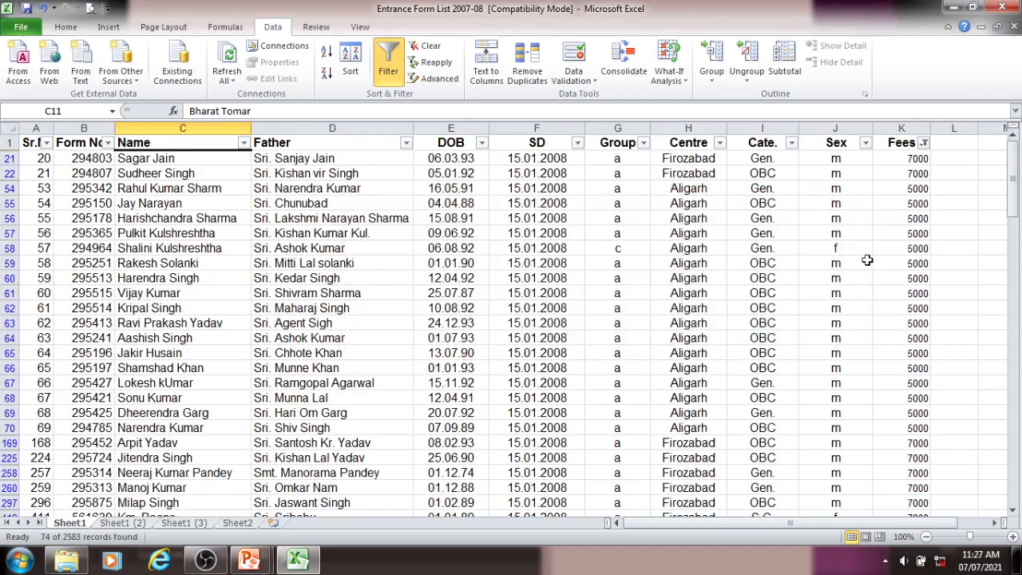
{"action": "left_click", "coordinate": [912, 156]}
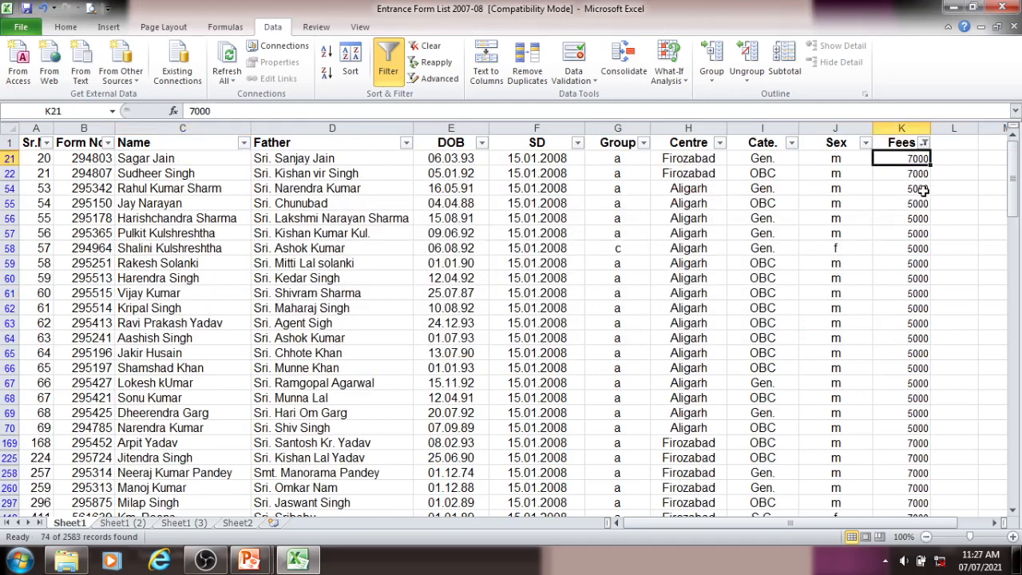
{"action": "left_click", "coordinate": [920, 189]}
{"action": "scroll", "coordinate": [909, 272], "scroll_direction": "down", "scroll_amount": 8}
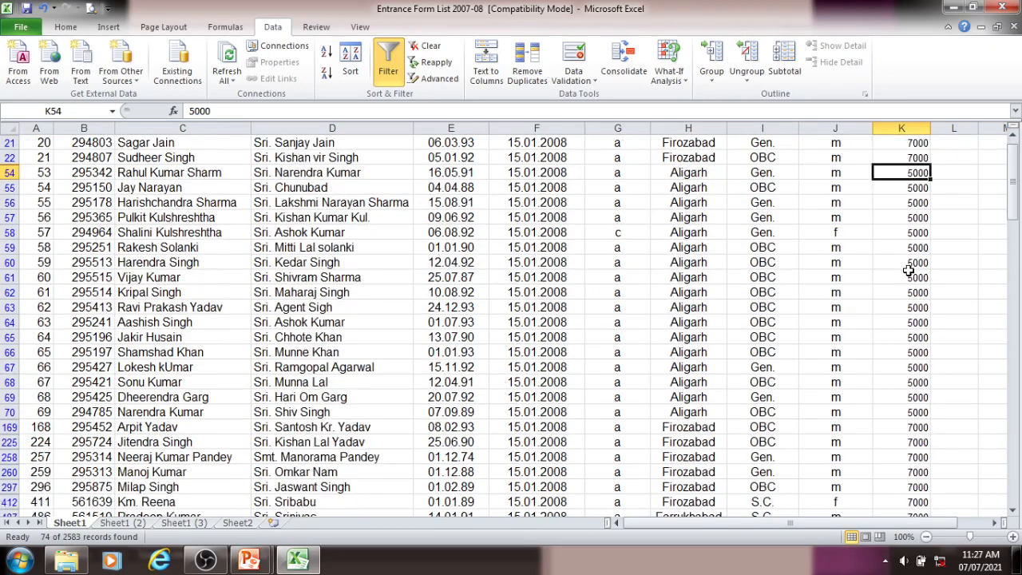
{"action": "scroll", "coordinate": [909, 272], "scroll_direction": "down", "scroll_amount": 1}
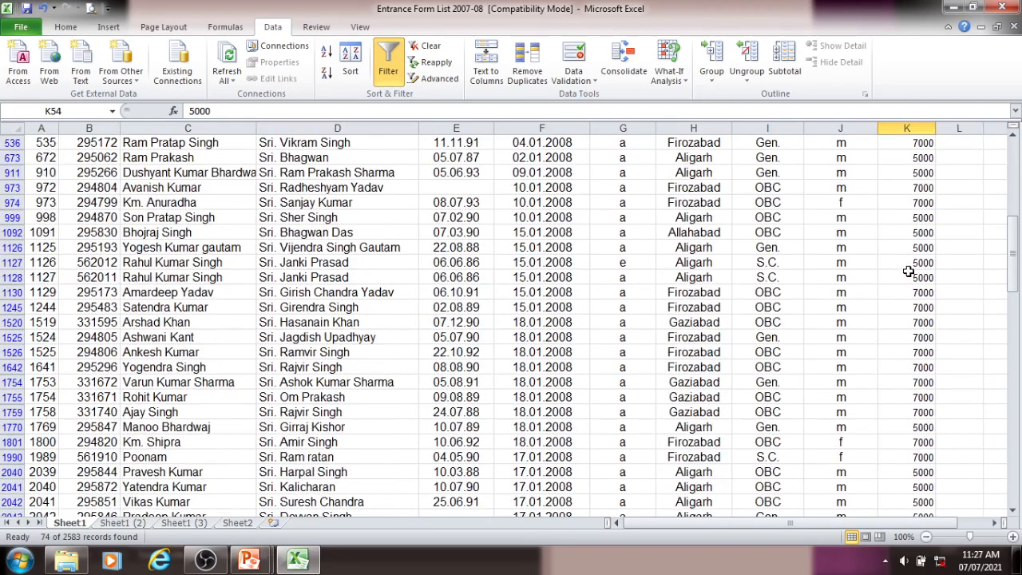
{"action": "scroll", "coordinate": [909, 271], "scroll_direction": "down", "scroll_amount": 2}
{"action": "scroll", "coordinate": [909, 272], "scroll_direction": "up", "scroll_amount": 10}
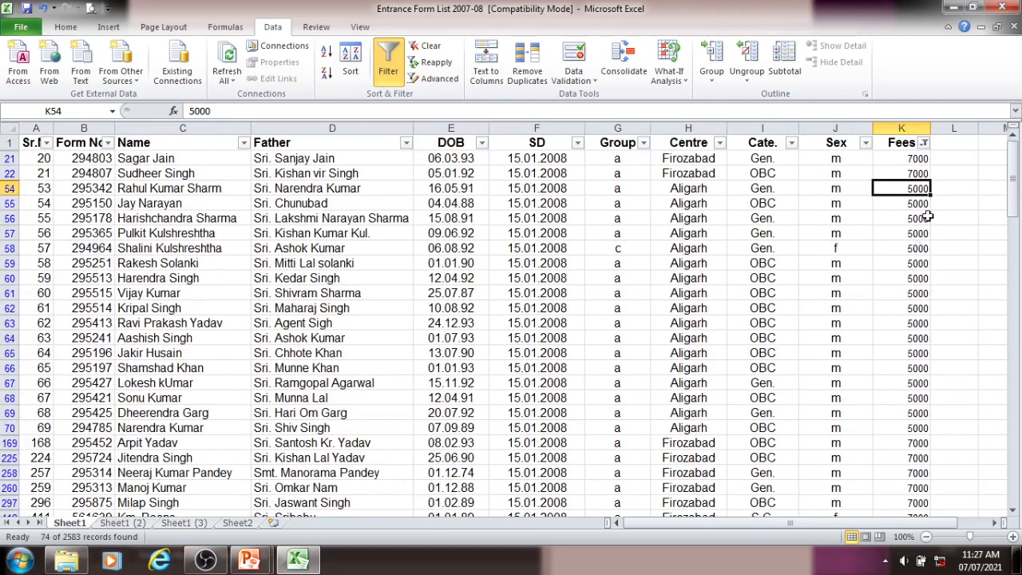
- Reset the Fees filter to all values to show the complete list again
{"action": "left_click", "coordinate": [924, 143]}
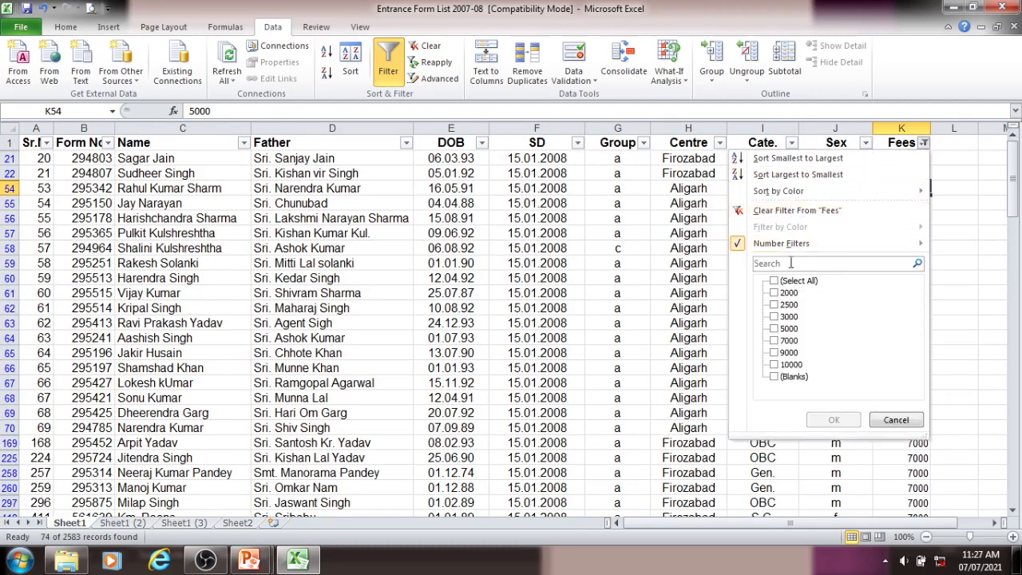
{"action": "left_click", "coordinate": [795, 281]}
{"action": "left_click", "coordinate": [834, 417]}
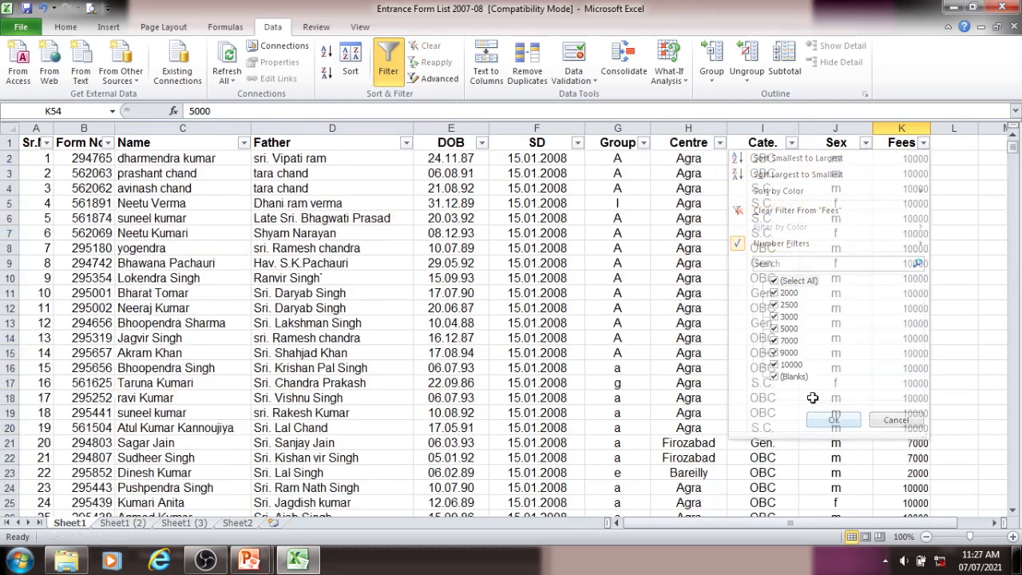
{"action": "left_click", "coordinate": [198, 317]}
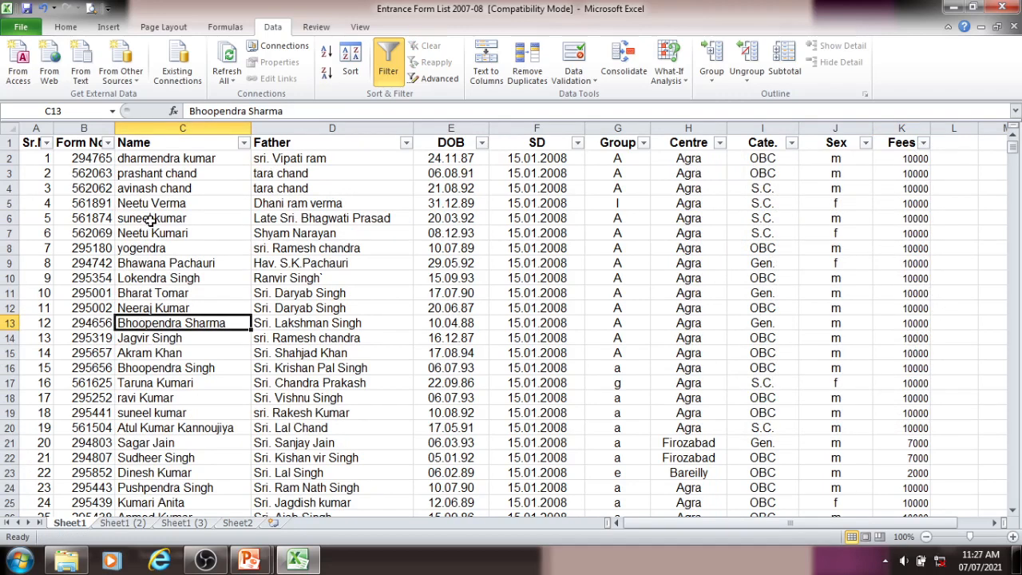
{"action": "left_click", "coordinate": [905, 177]}
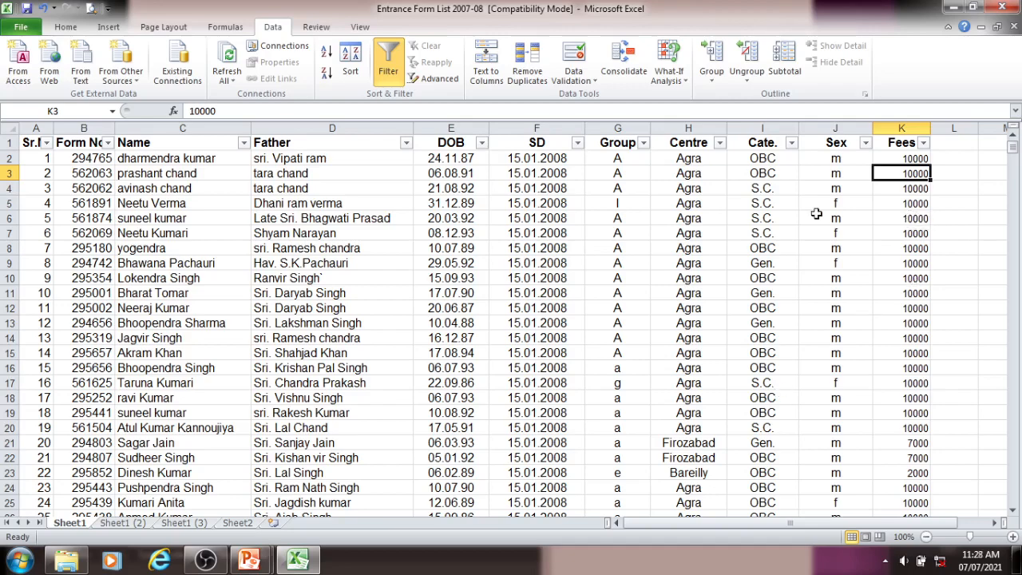
{"action": "mouse_move", "coordinate": [254, 561]}
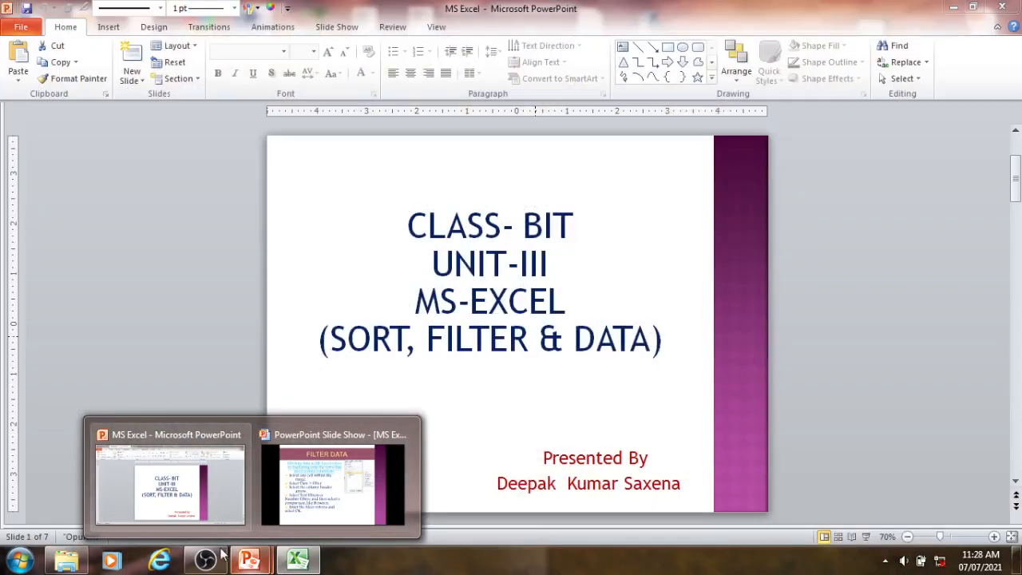
{"action": "left_click", "coordinate": [205, 560]}
{"action": "left_click", "coordinate": [206, 560]}
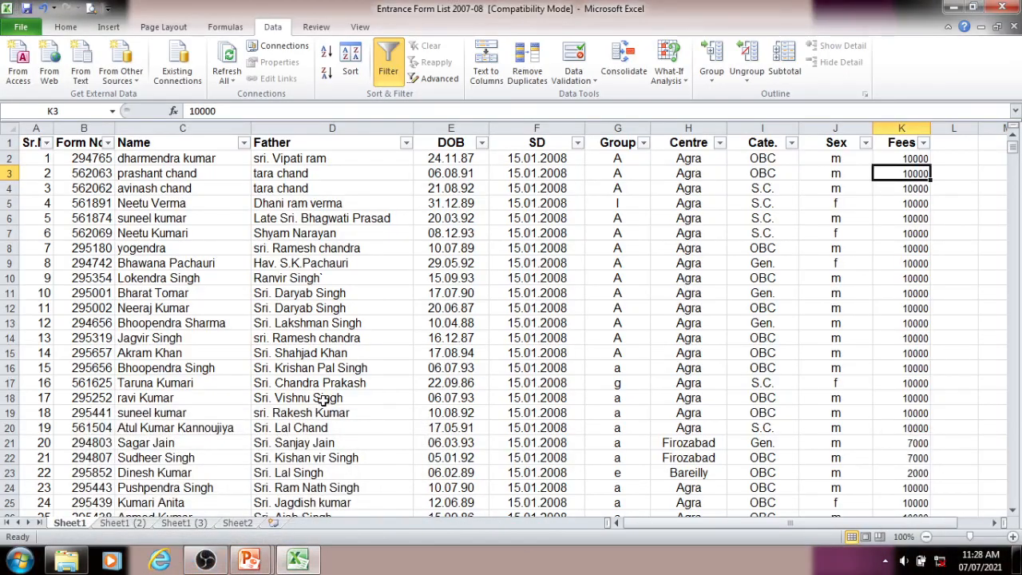
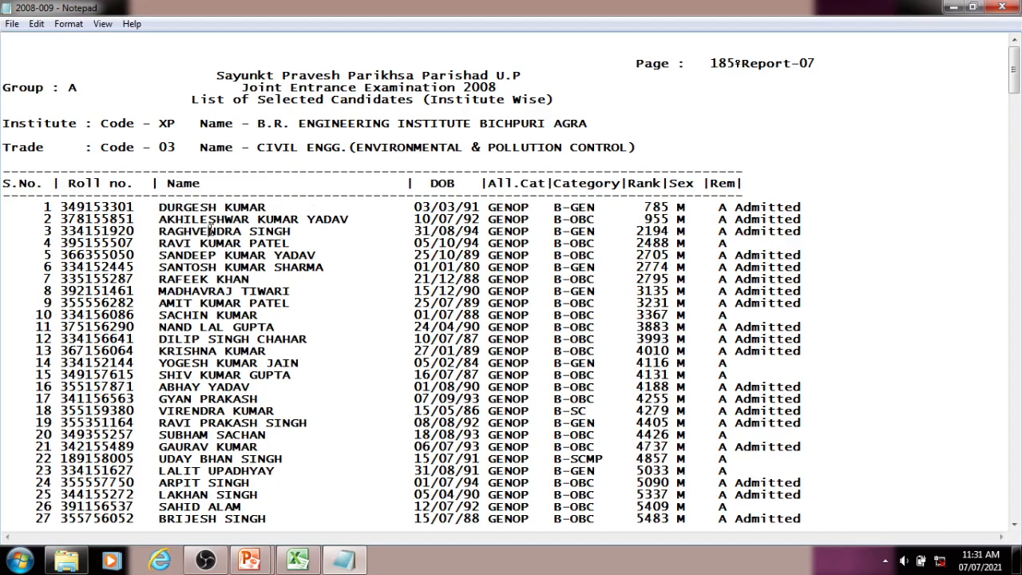
- Copy all the candidate rows below the column headings of the 2008-009 text report in Notepad
{"action": "left_click_drag", "start_coordinate": [161, 210], "coordinate": [301, 220]}
{"action": "left_click", "coordinate": [466, 268]}
{"action": "left_click_drag", "start_coordinate": [5, 184], "coordinate": [717, 184]}
{"action": "left_click", "coordinate": [662, 255]}
{"action": "left_click_drag", "start_coordinate": [46, 207], "coordinate": [818, 317]}
{"action": "scroll", "coordinate": [704, 254], "scroll_direction": "up", "scroll_amount": 8}
{"action": "right_click", "coordinate": [541, 239]}
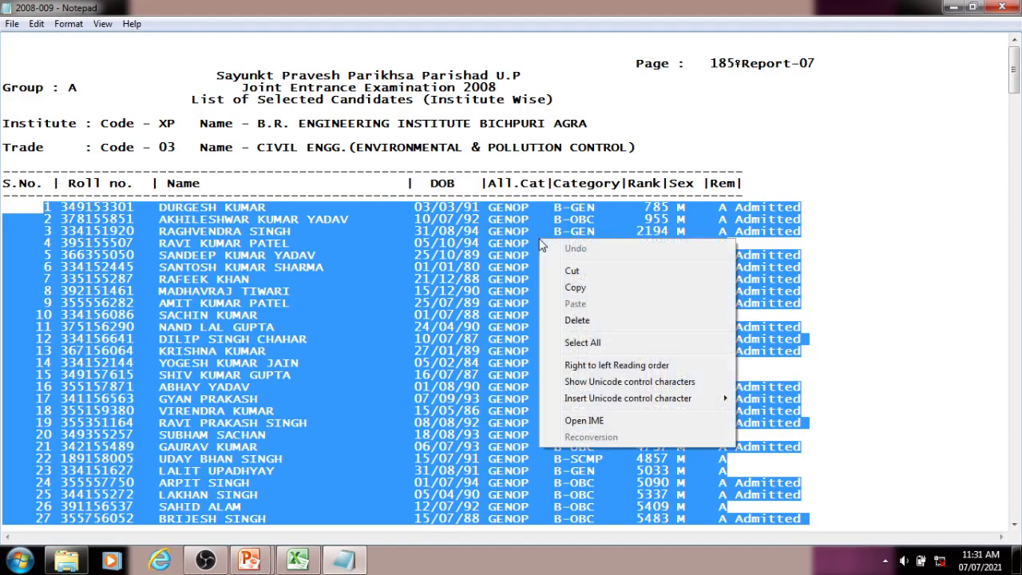
{"action": "left_click", "coordinate": [577, 293]}
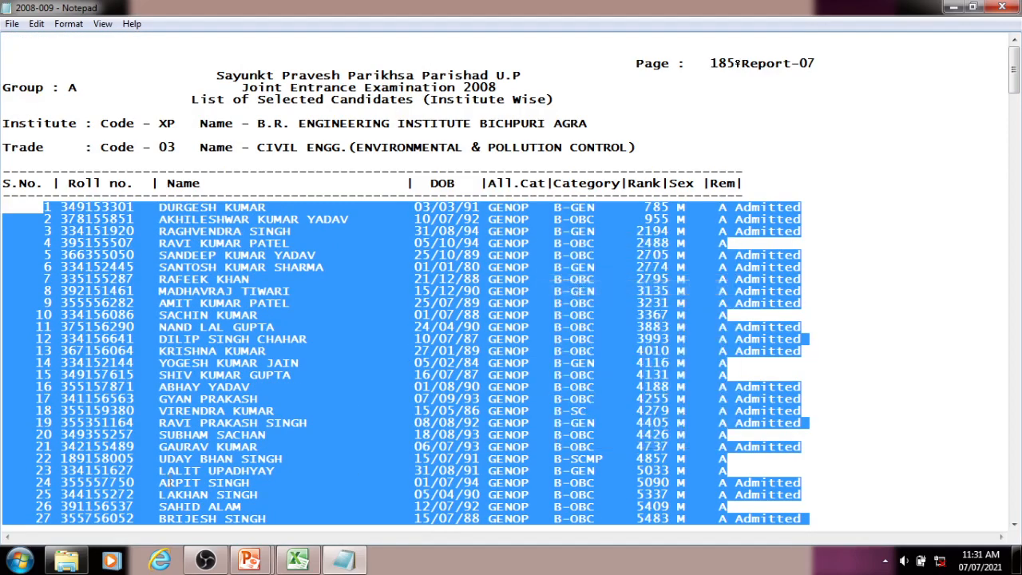
- Switch to Excel and paste the copied candidate rows into cell A1 of Sheet2
{"action": "left_click", "coordinate": [303, 563]}
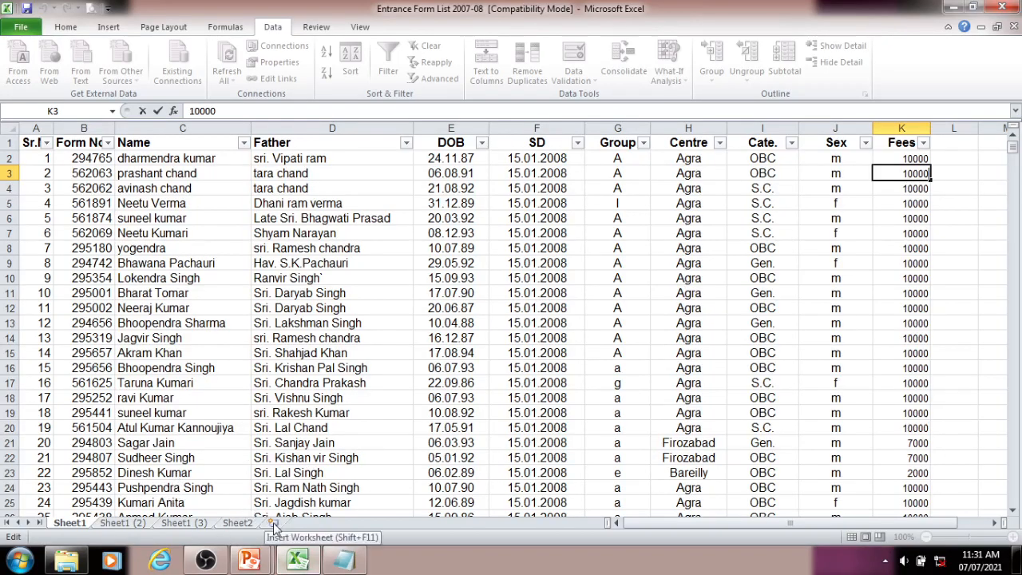
{"action": "left_click", "coordinate": [241, 524]}
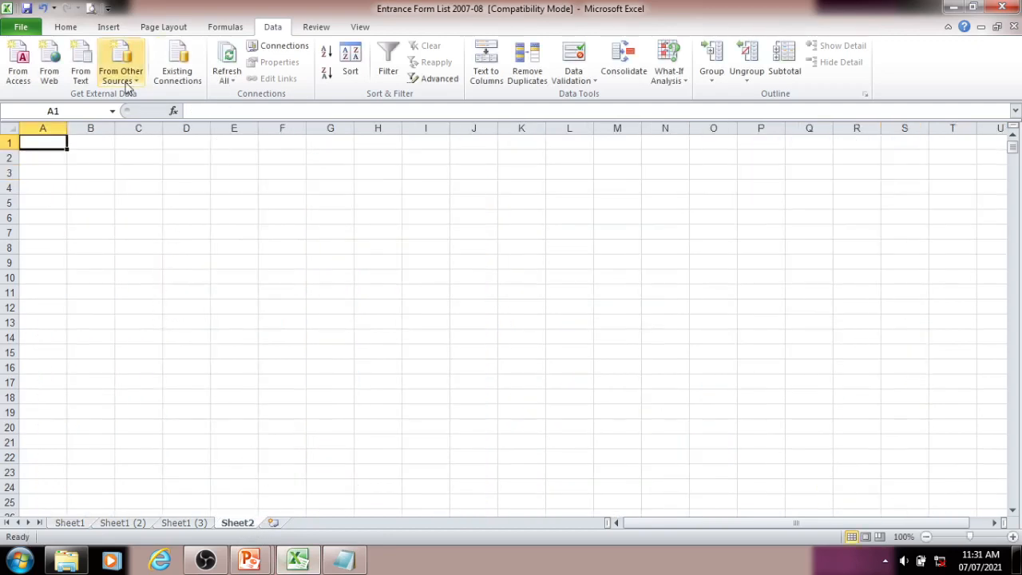
{"action": "right_click", "coordinate": [37, 140]}
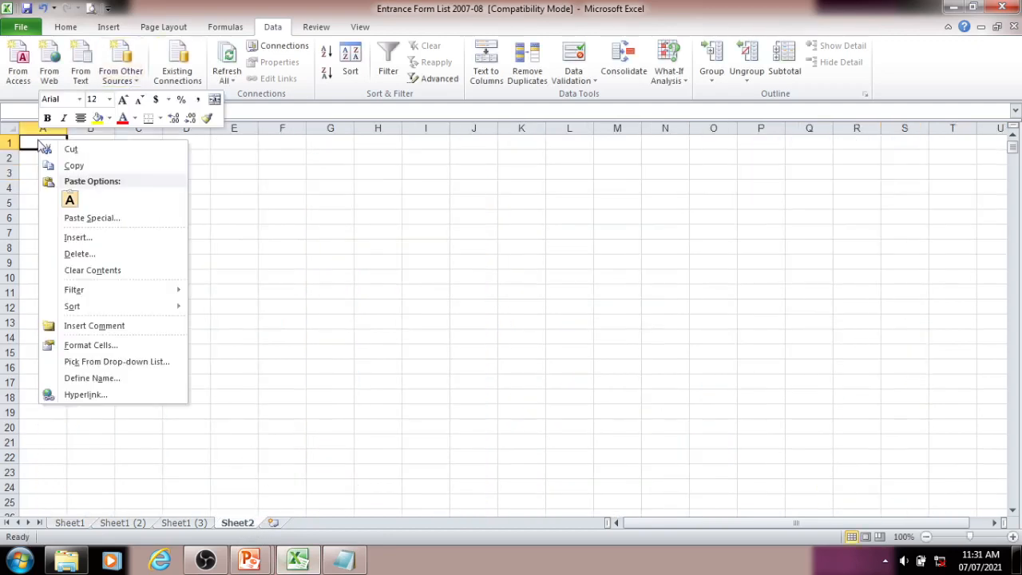
{"action": "left_click", "coordinate": [72, 201]}
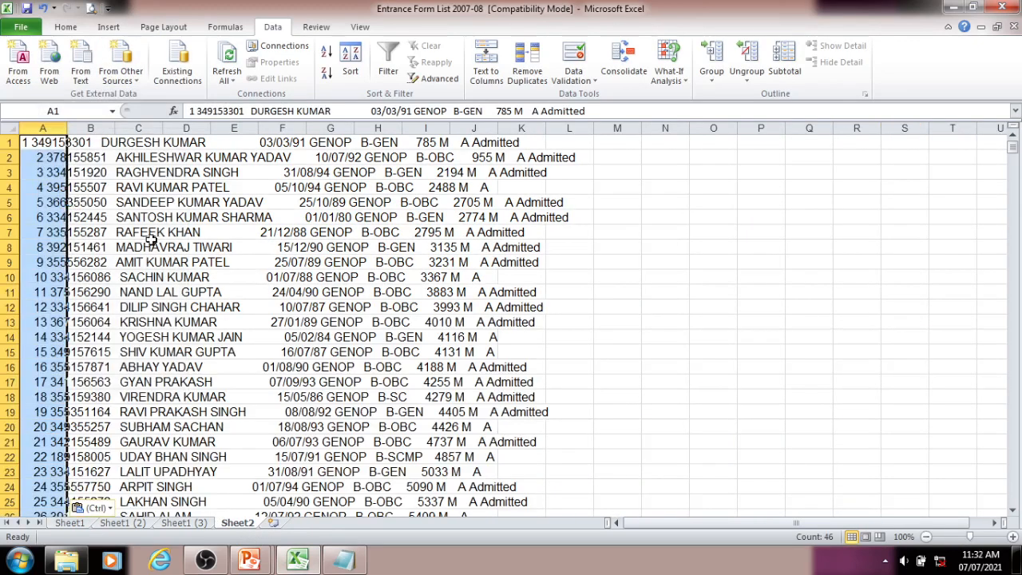
- Try widening column A to hold the full pasted text, and undo the width change
{"action": "left_click", "coordinate": [44, 149]}
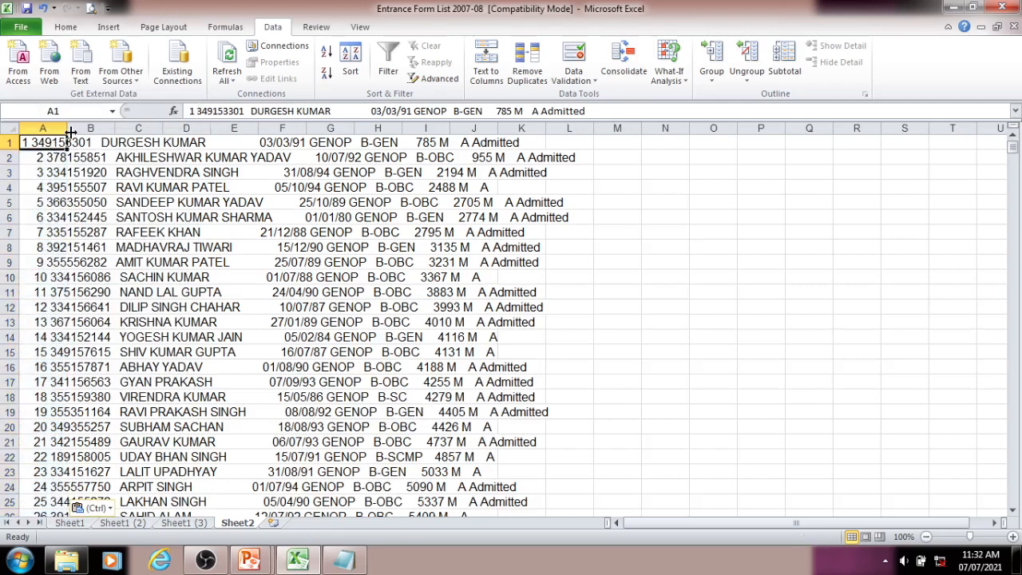
{"action": "left_click_drag", "start_coordinate": [70, 130], "coordinate": [600, 128]}
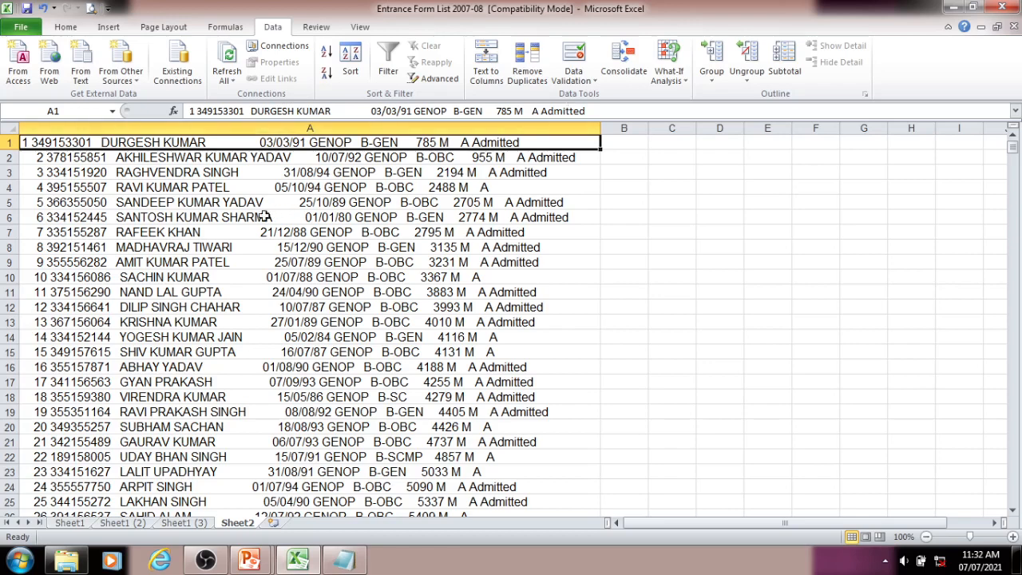
{"action": "key", "text": "ctrl+z"}
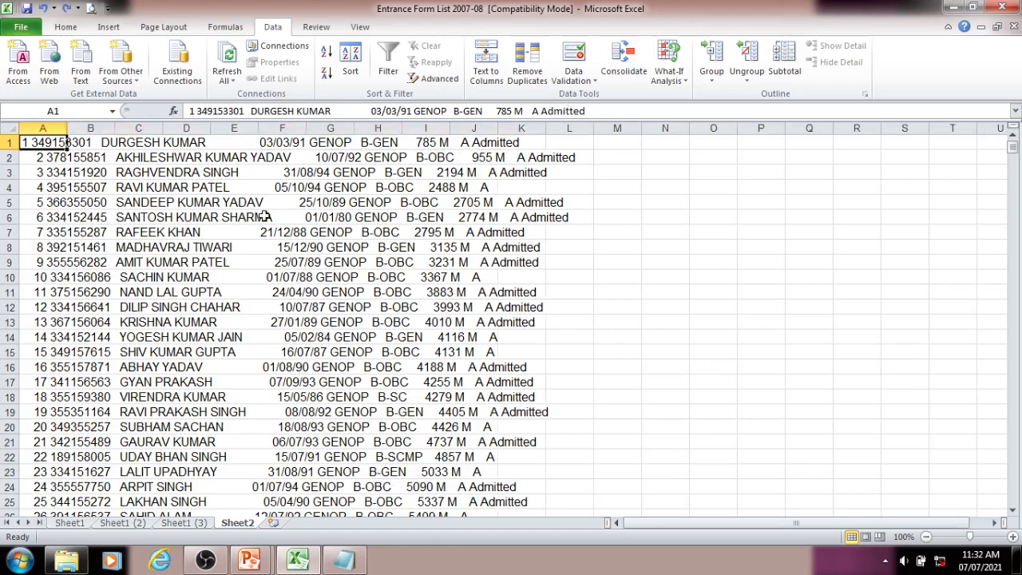
- Try to run Text to Columns on the pasted rows with the range A1:B46 selected
{"action": "left_click", "coordinate": [43, 216]}
{"action": "left_click", "coordinate": [49, 144]}
{"action": "left_click_drag", "start_coordinate": [49, 145], "coordinate": [90, 486]}
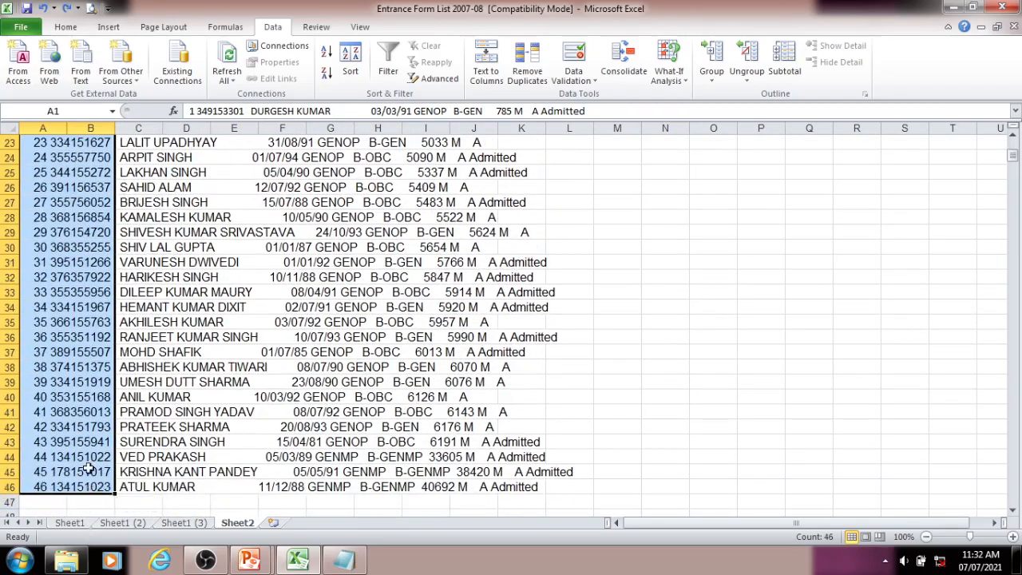
{"action": "scroll", "coordinate": [175, 367], "scroll_direction": "up", "scroll_amount": 7}
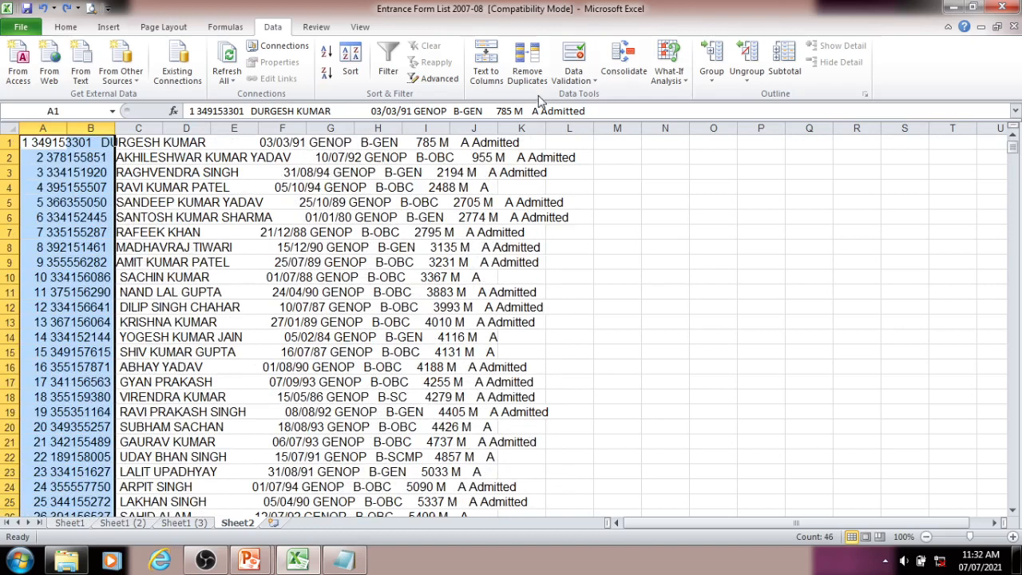
{"action": "left_click", "coordinate": [487, 76]}
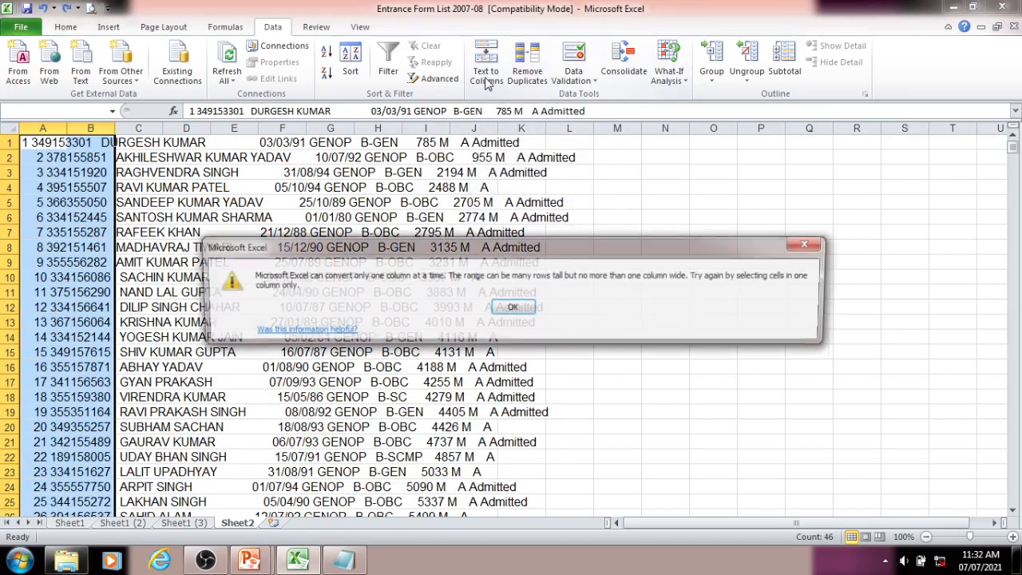
{"action": "left_click", "coordinate": [516, 308]}
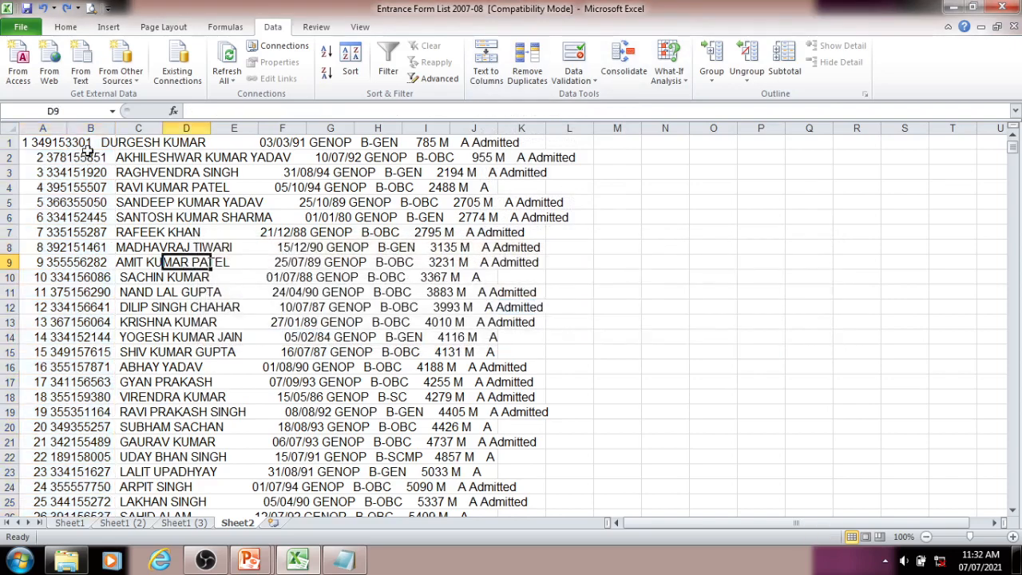
{"action": "left_click", "coordinate": [40, 144]}
{"action": "left_click_drag", "start_coordinate": [32, 144], "coordinate": [17, 486]}
{"action": "scroll", "coordinate": [407, 264], "scroll_direction": "up", "scroll_amount": 8}
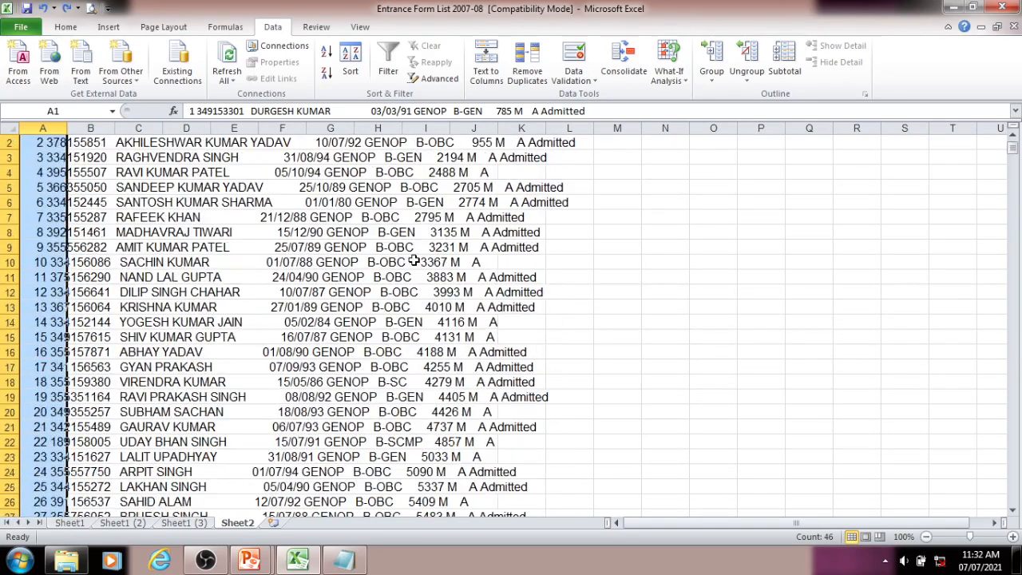
{"action": "left_click", "coordinate": [489, 73]}
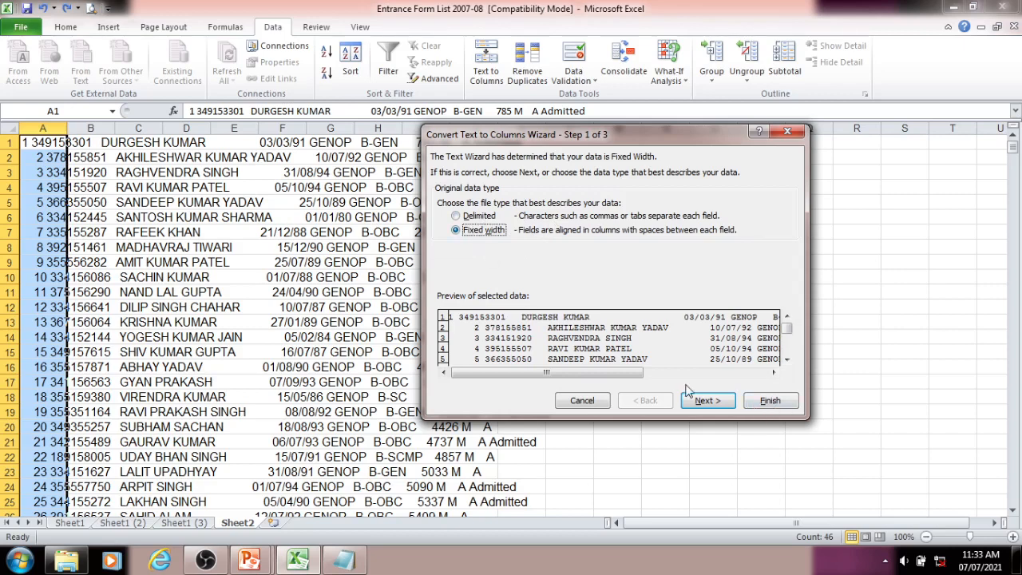
{"action": "left_click", "coordinate": [708, 401]}
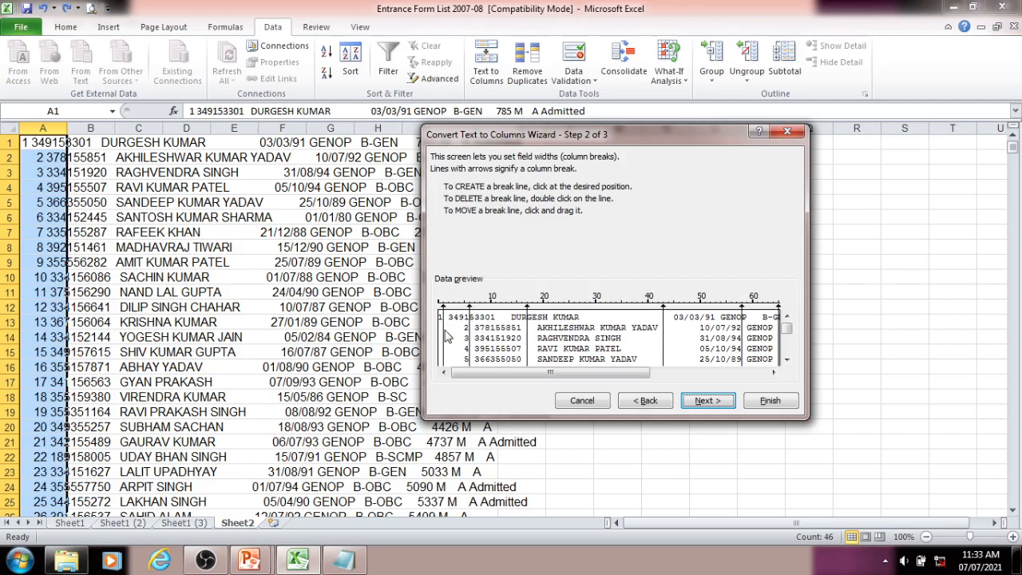
{"action": "left_click", "coordinate": [787, 132]}
- Leave the wizard and compare how the pasted text in row 1 starts with the row below it
{"action": "left_click", "coordinate": [4, 141]}
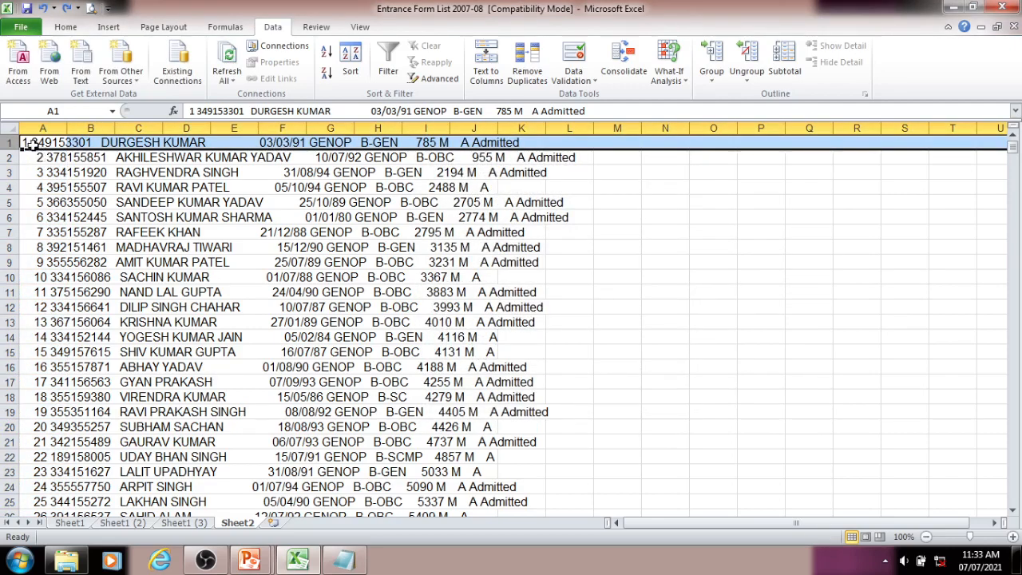
{"action": "left_click_drag", "start_coordinate": [30, 142], "coordinate": [509, 132]}
{"action": "left_click", "coordinate": [148, 158]}
{"action": "left_click", "coordinate": [48, 143]}
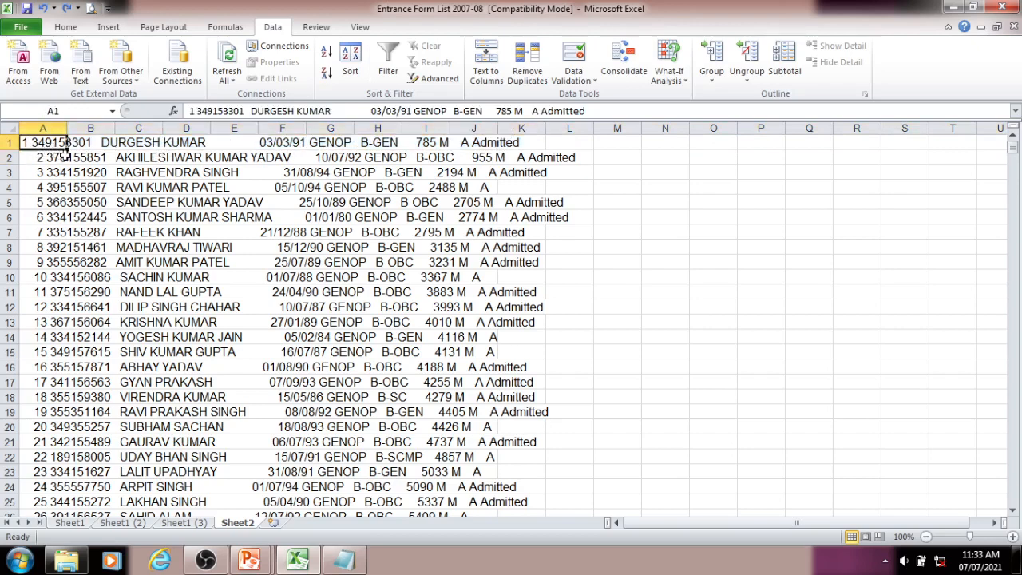
{"action": "left_click", "coordinate": [36, 157]}
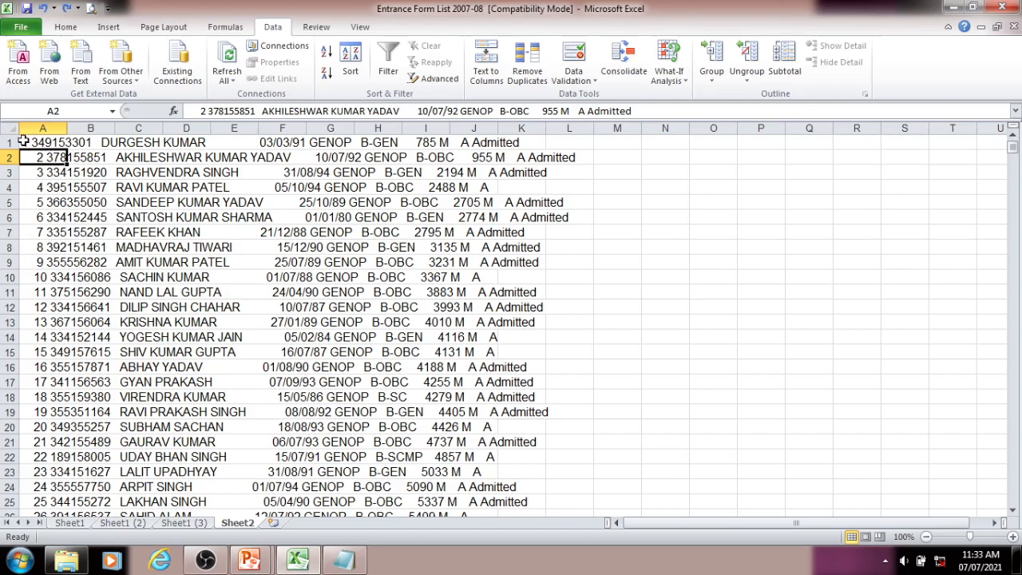
- Try to indent the text in A1 to match the rows below
{"action": "double_click", "coordinate": [24, 143]}
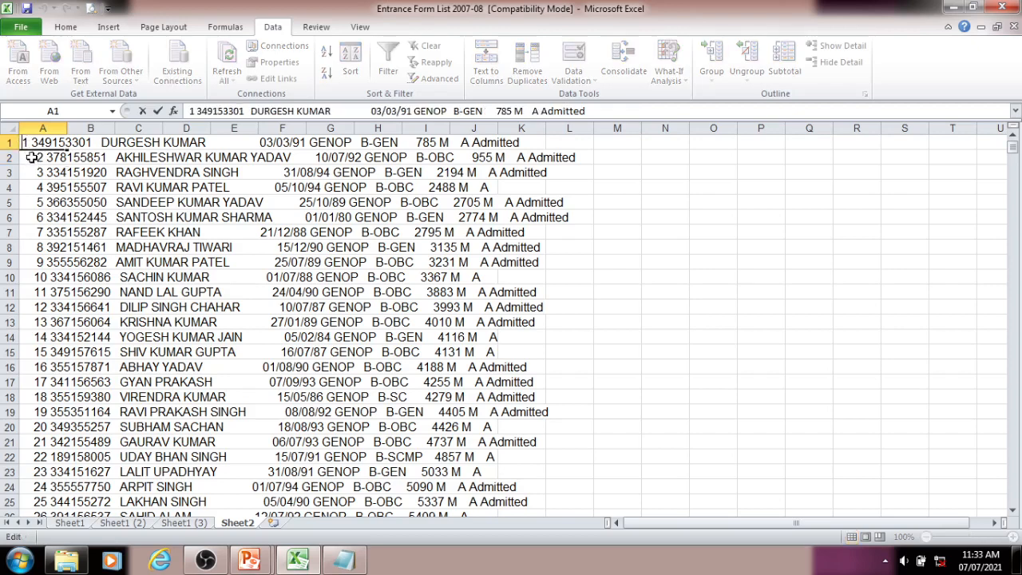
{"action": "key", "text": "Tab"}
{"action": "left_click", "coordinate": [99, 184]}
{"action": "left_click", "coordinate": [27, 143]}
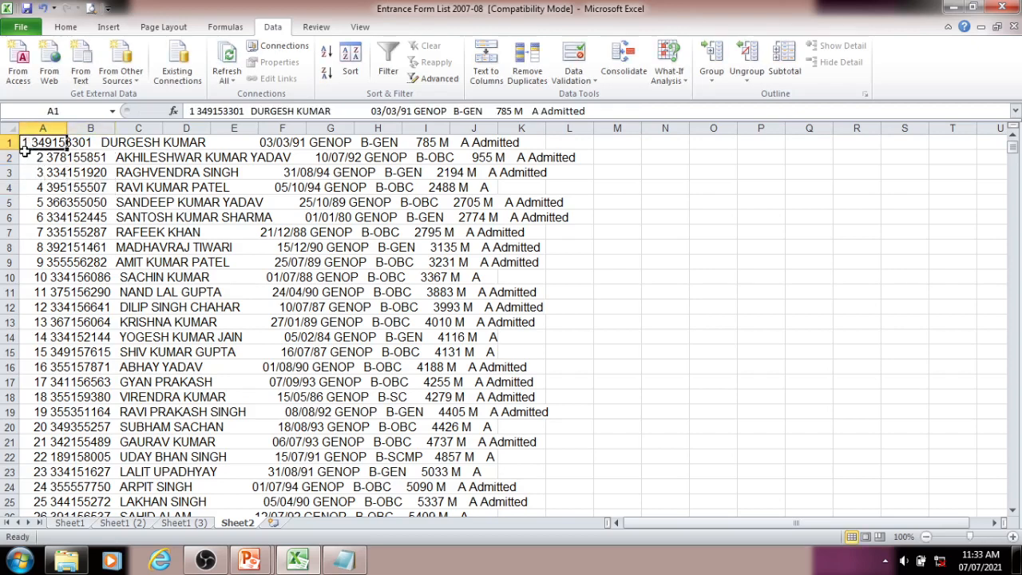
- Add leading spaces to the first candidate record in A1 so its fields line up with the rows below
{"action": "left_click", "coordinate": [3, 144]}
{"action": "right_click", "coordinate": [212, 143]}
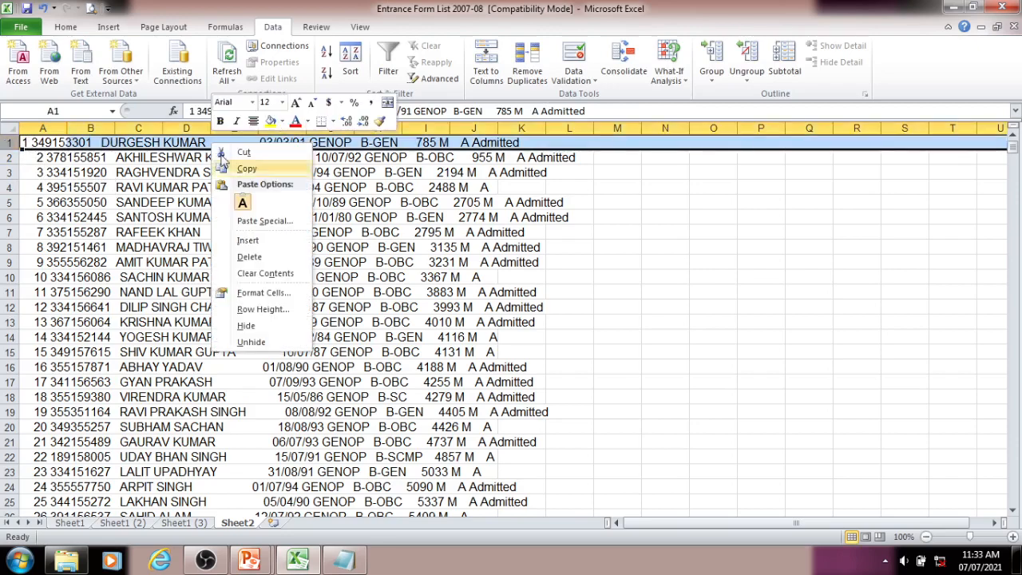
{"action": "left_click", "coordinate": [252, 258]}
{"action": "left_click", "coordinate": [42, 143]}
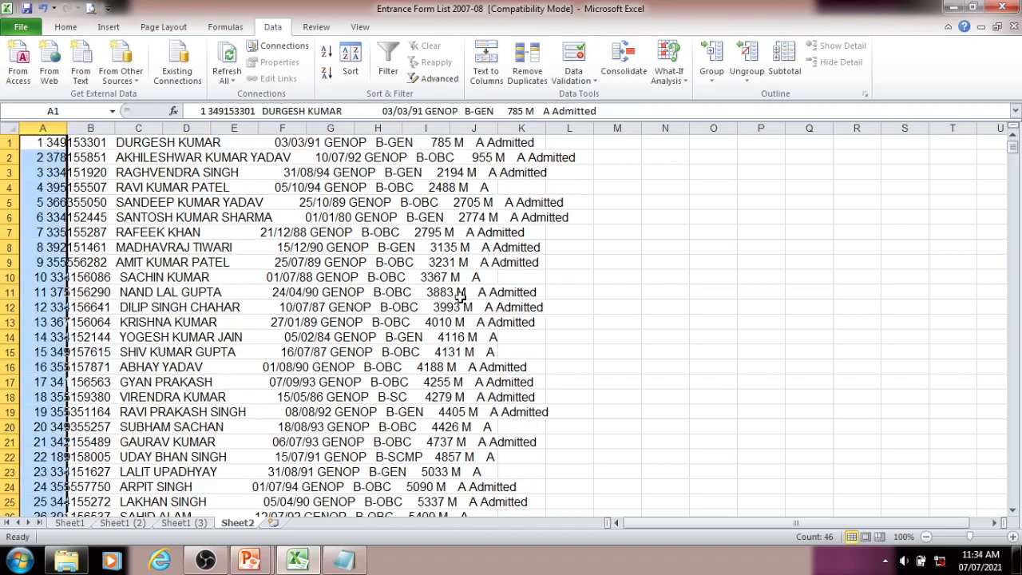
- Start Text to Columns on column A as Fixed width and move the break after the nine-digit number one character earlier
{"action": "left_click", "coordinate": [493, 72]}
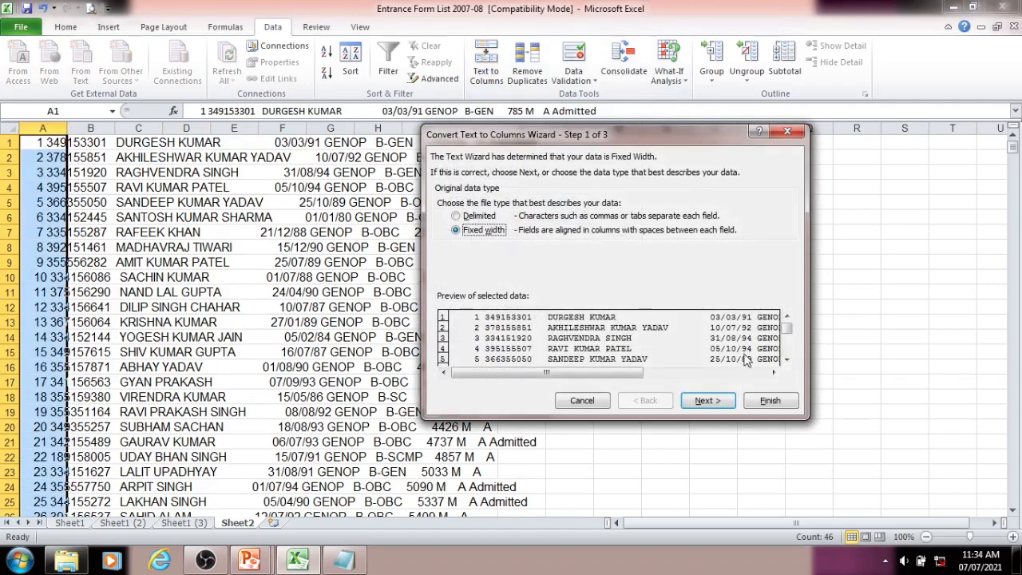
{"action": "left_click", "coordinate": [706, 401]}
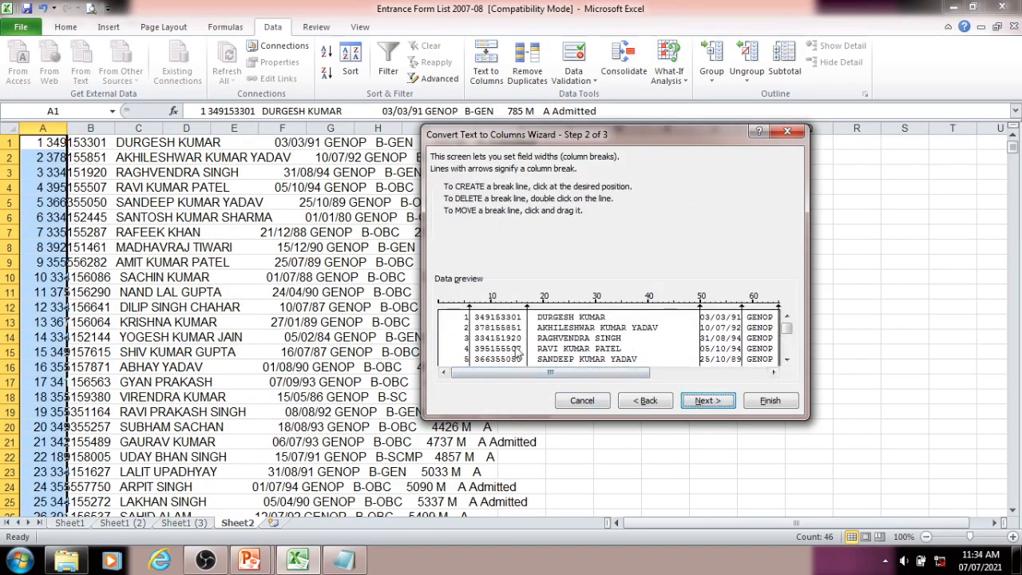
{"action": "left_click", "coordinate": [471, 342]}
{"action": "left_click_drag", "start_coordinate": [528, 340], "coordinate": [523, 340]}
- Move the breaks before the date, category and marks fields one character earlier, and finish the split in General format at $A$1
{"action": "left_click_drag", "start_coordinate": [623, 372], "coordinate": [741, 380]}
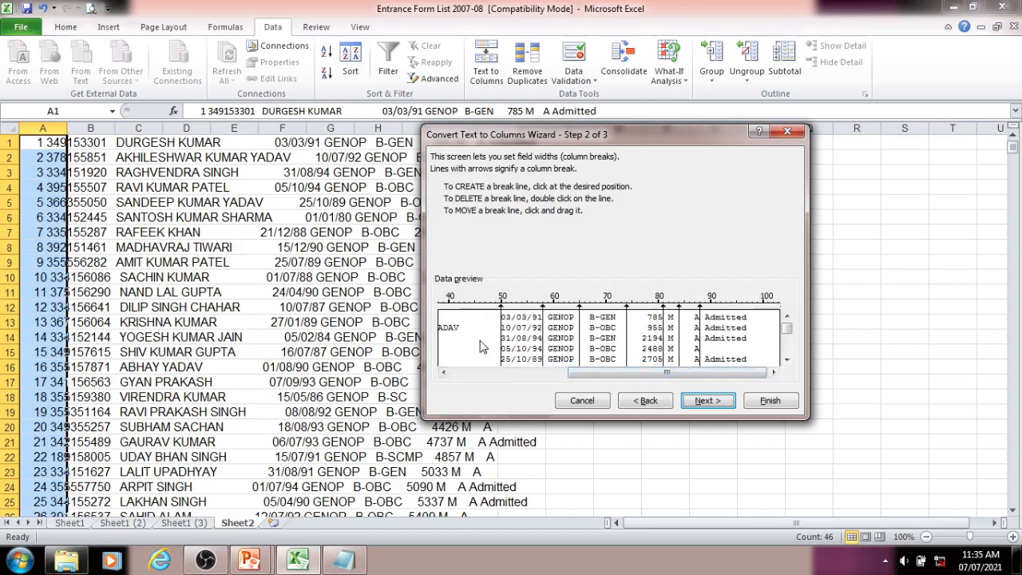
{"action": "left_click_drag", "start_coordinate": [501, 345], "coordinate": [622, 342]}
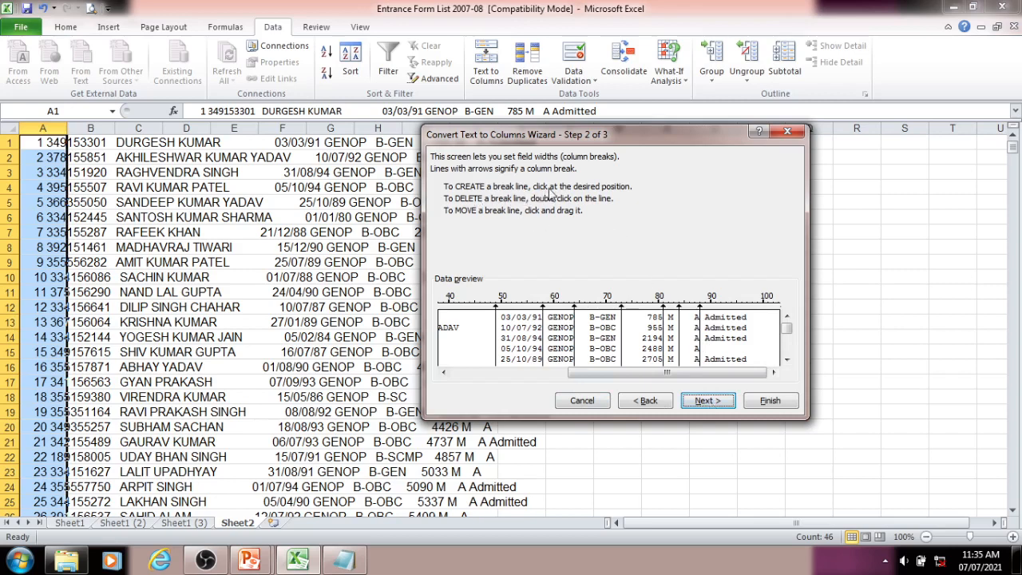
{"action": "left_click", "coordinate": [496, 328]}
{"action": "left_click", "coordinate": [708, 401]}
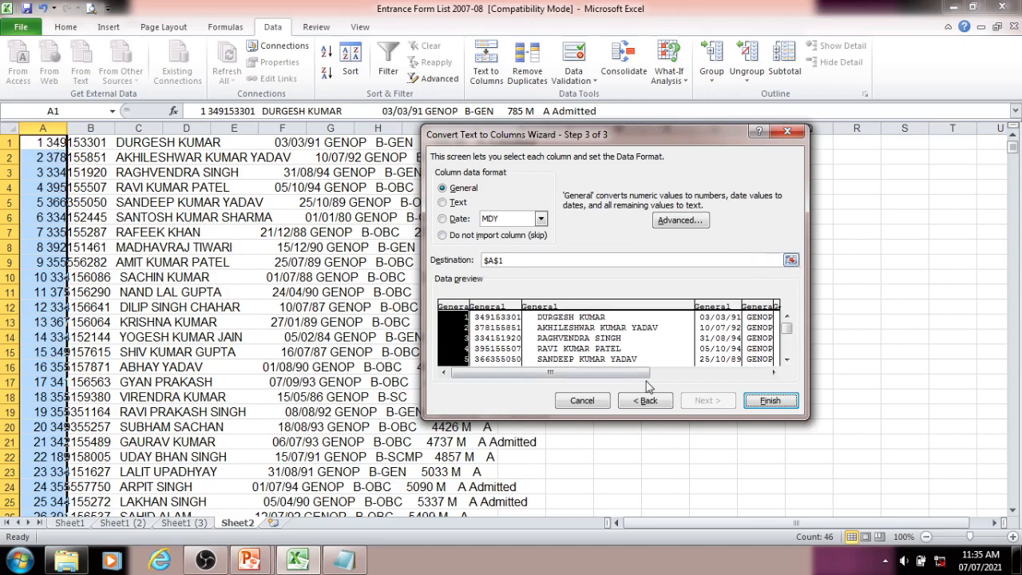
{"action": "left_click", "coordinate": [771, 401]}
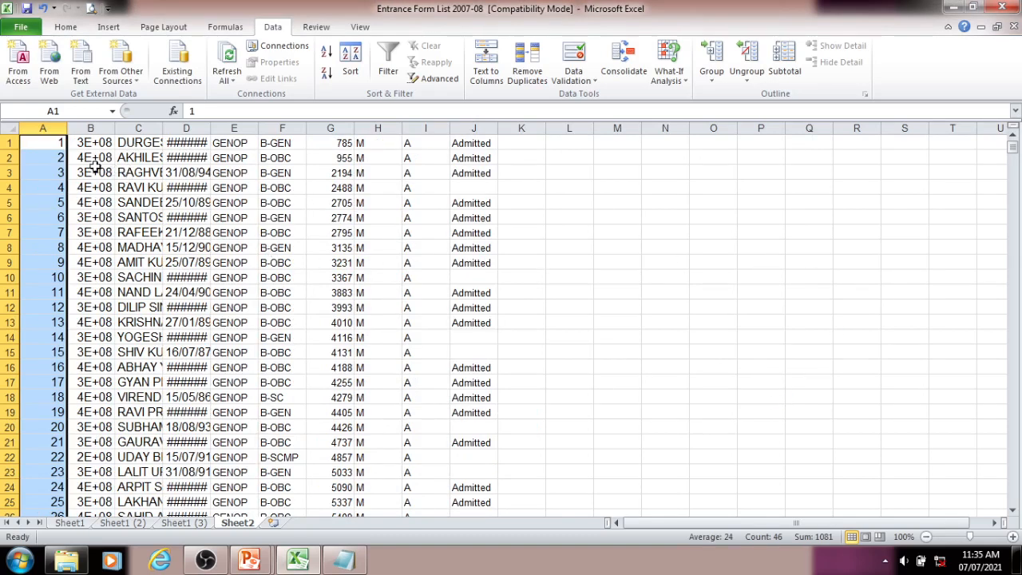
- Check each split field across row 1, and widen columns B to J to fit their contents
{"action": "left_click", "coordinate": [50, 145]}
{"action": "left_click", "coordinate": [90, 144]}
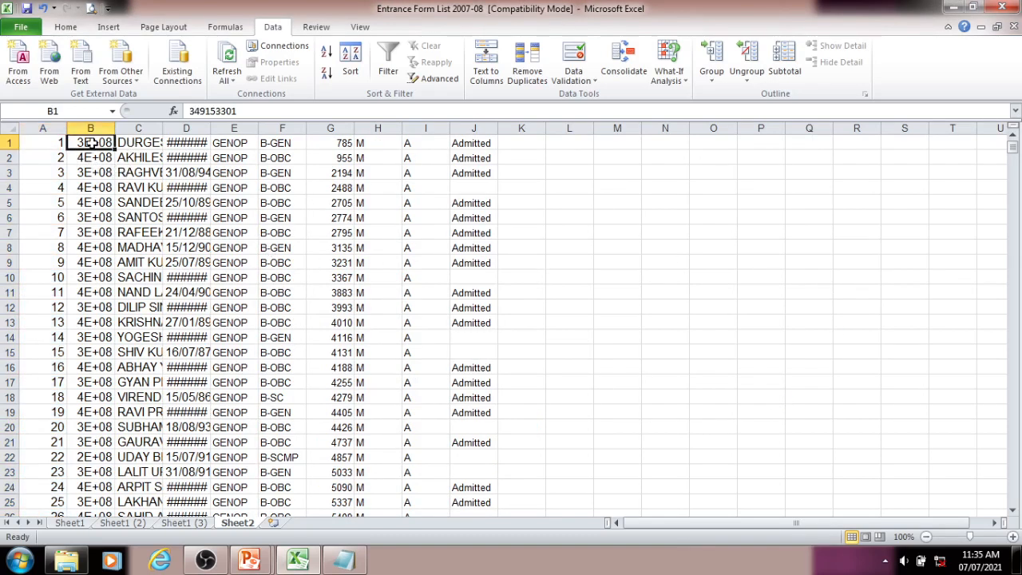
{"action": "left_click", "coordinate": [150, 143]}
{"action": "left_click", "coordinate": [185, 142]}
{"action": "left_click", "coordinate": [224, 142]}
{"action": "left_click", "coordinate": [279, 141]}
{"action": "left_click", "coordinate": [318, 139]}
{"action": "left_click", "coordinate": [380, 142]}
{"action": "left_click", "coordinate": [425, 142]}
{"action": "left_click", "coordinate": [468, 142]}
{"action": "left_click_drag", "start_coordinate": [111, 128], "coordinate": [796, 128]}
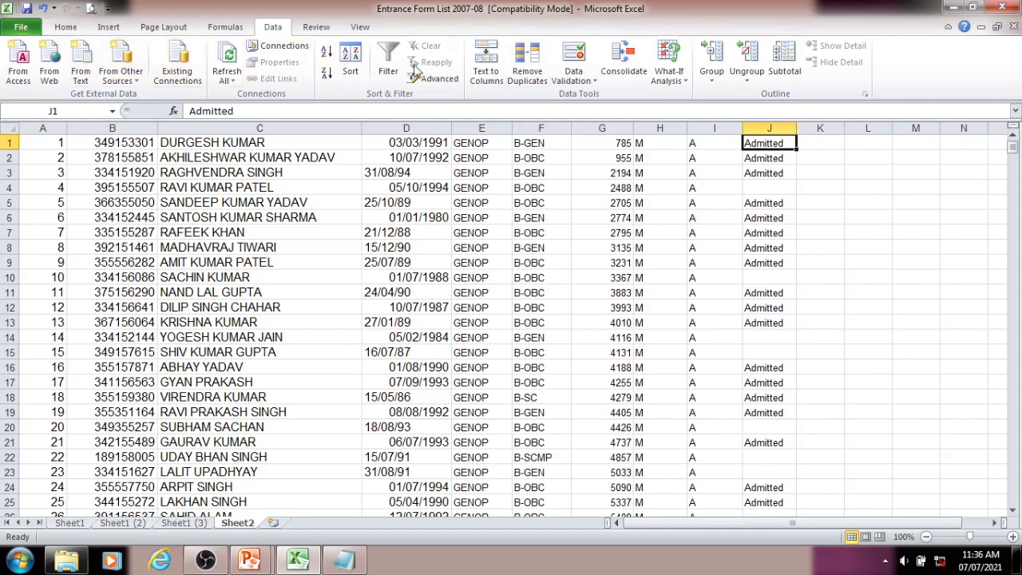
- Turn on filtering for the split candidate data and try the filter list of the name column
{"action": "left_click", "coordinate": [386, 71]}
{"action": "left_click", "coordinate": [364, 217]}
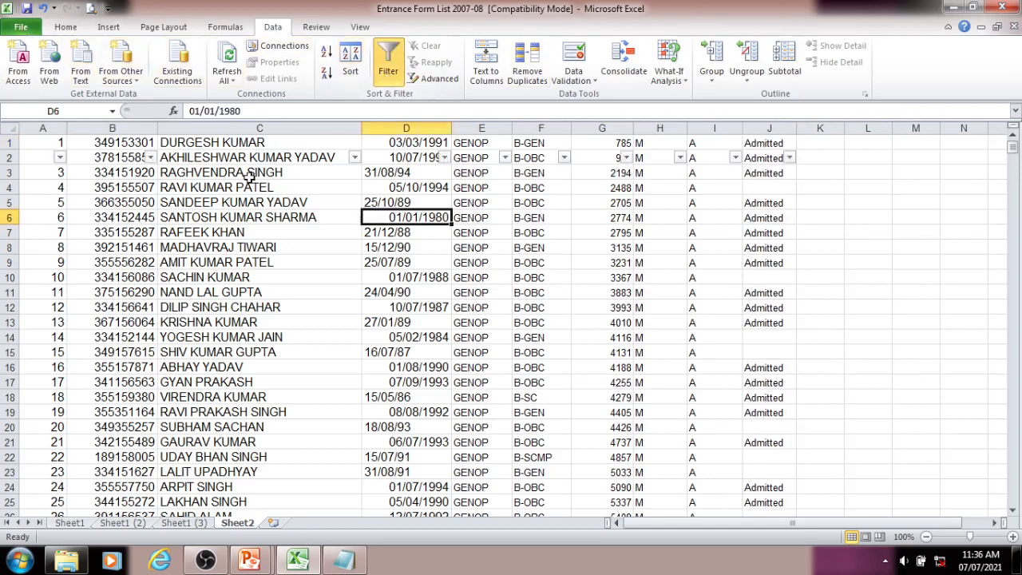
{"action": "left_click", "coordinate": [348, 157]}
{"action": "left_click", "coordinate": [354, 158]}
{"action": "left_click", "coordinate": [353, 157]}
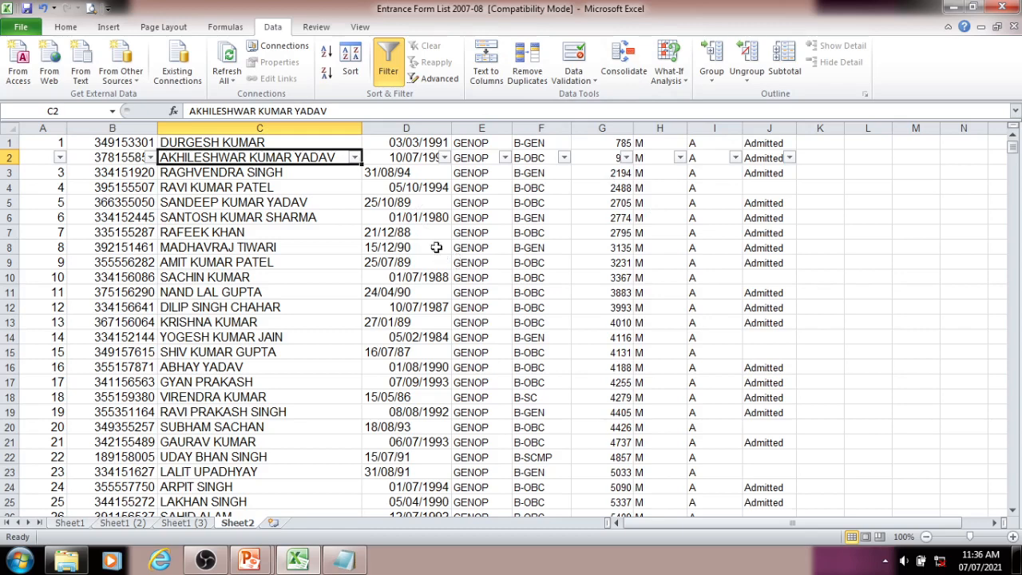
- Center the dates in column D
{"action": "left_click", "coordinate": [407, 128]}
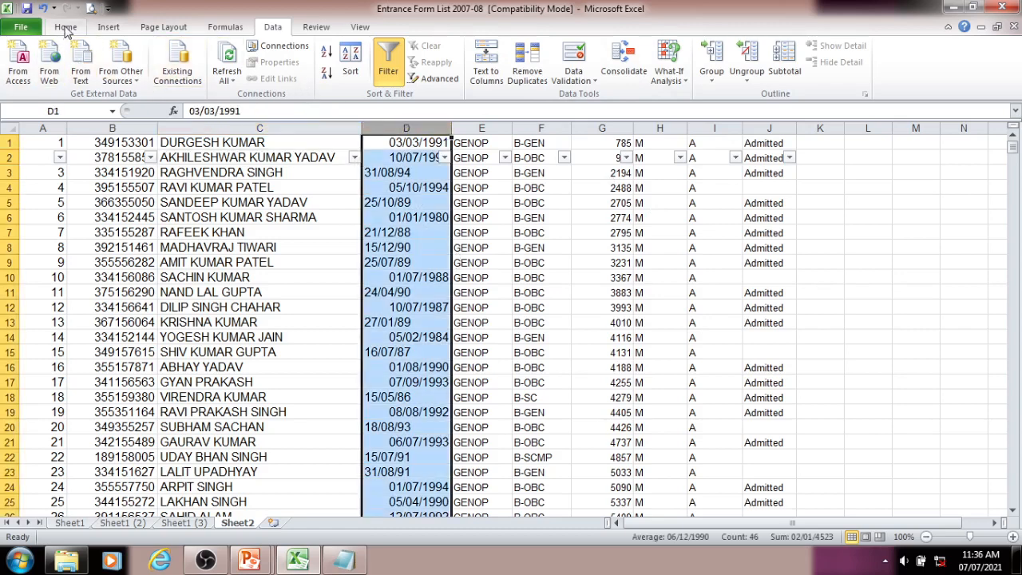
{"action": "left_click", "coordinate": [65, 27]}
{"action": "left_click", "coordinate": [298, 73]}
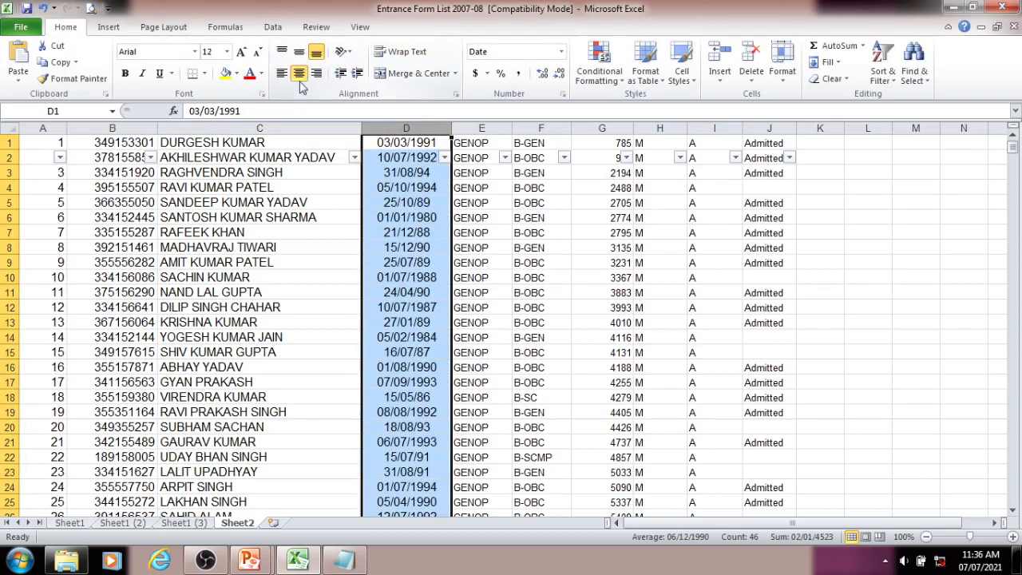
{"action": "left_click", "coordinate": [486, 249]}
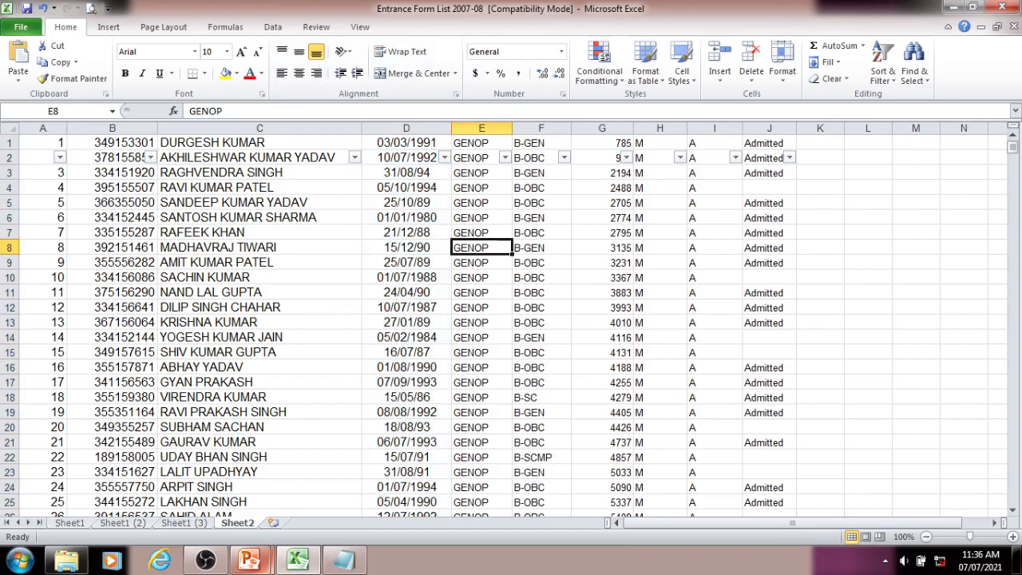
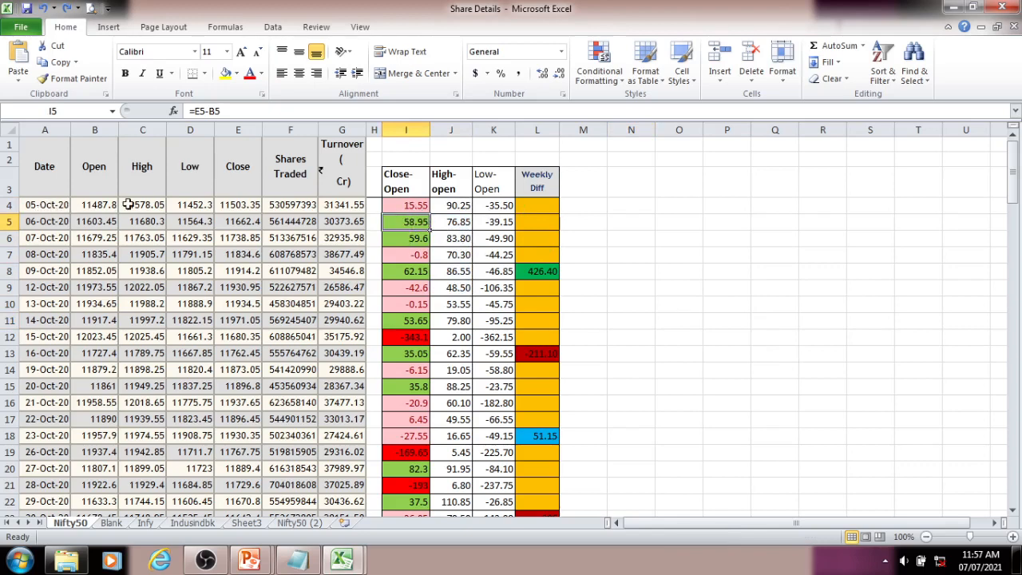
- Review the Close-Open formula in I4 and the High-open formula in J4 on the Nifty50 sheet of Share Details
{"action": "left_click", "coordinate": [402, 204]}
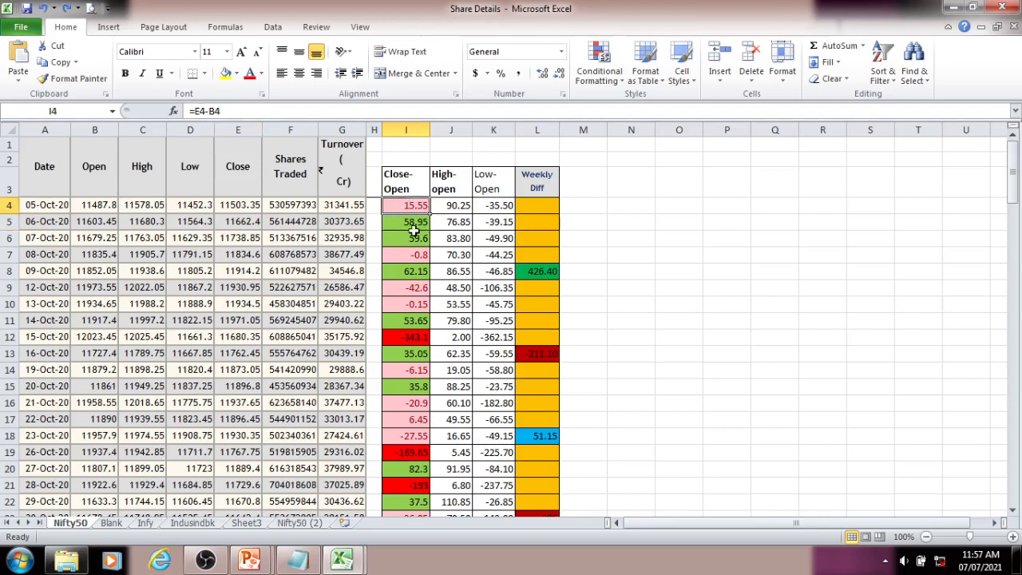
{"action": "double_click", "coordinate": [403, 205]}
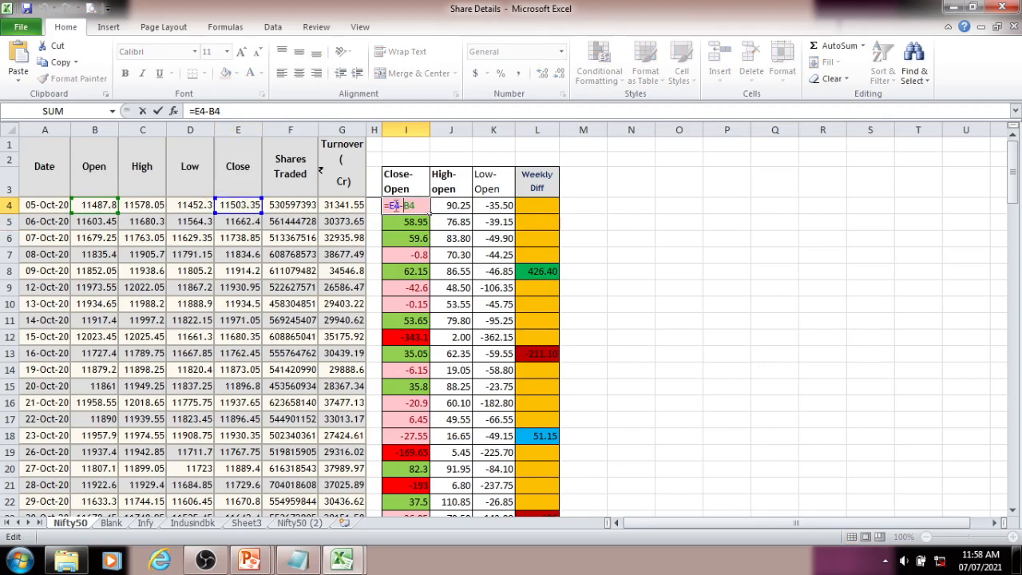
{"action": "key", "text": "Return"}
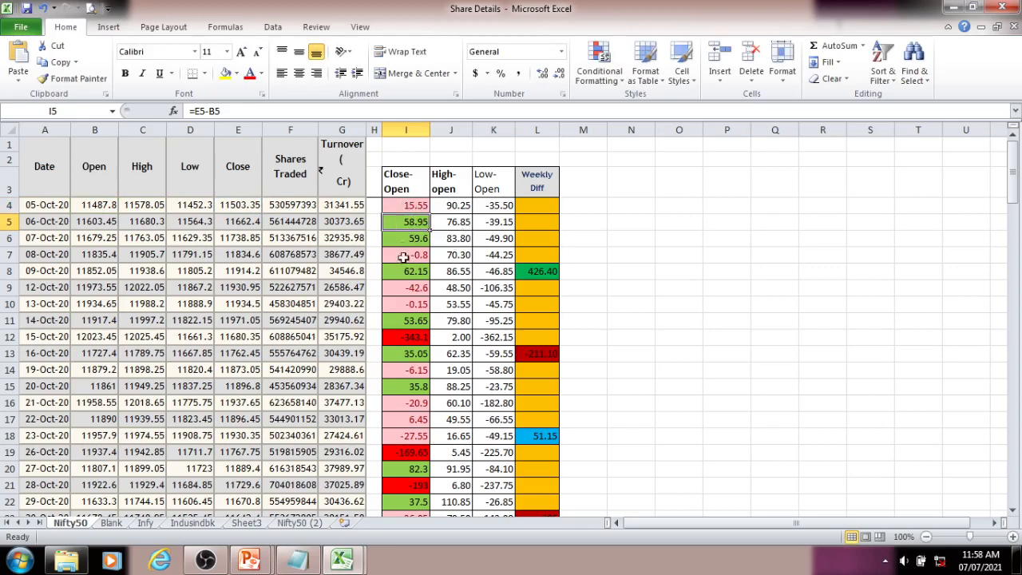
{"action": "left_click", "coordinate": [460, 207]}
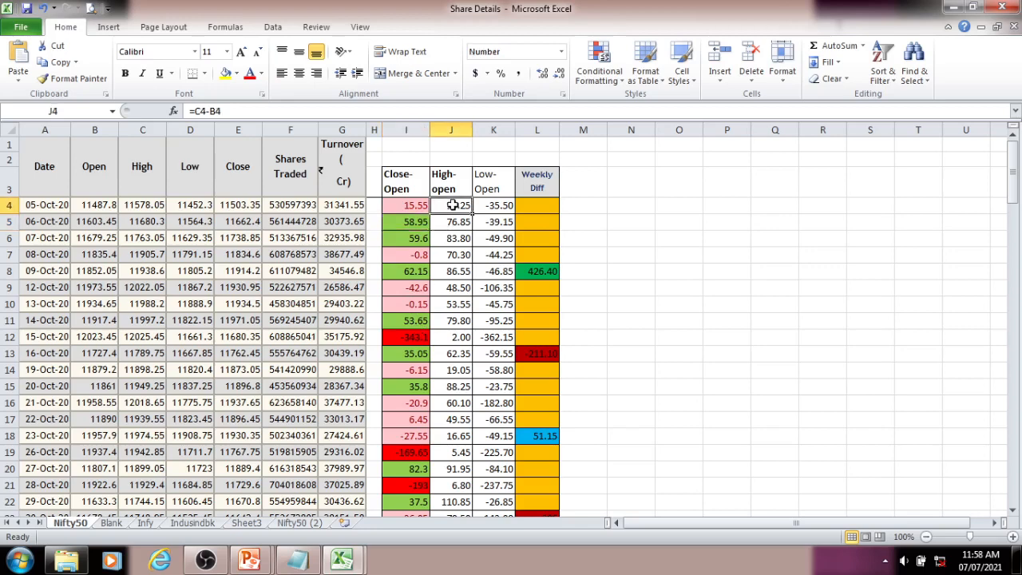
- Preview conditional formatting data bars and color scales on the High-open values in J4:J22, and view the options for clearing rules
{"action": "left_click_drag", "start_coordinate": [460, 206], "coordinate": [451, 501]}
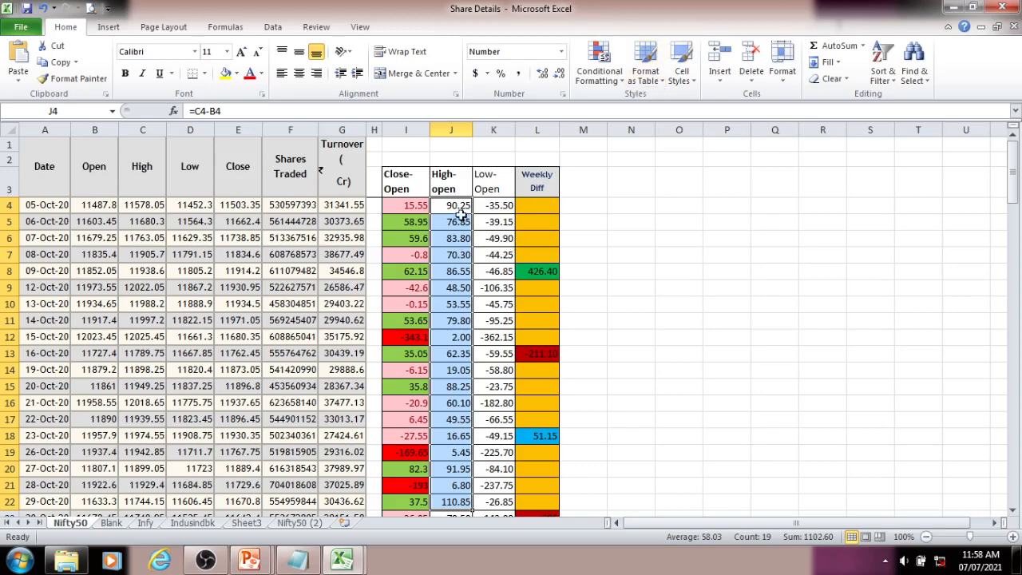
{"action": "left_click", "coordinate": [618, 83]}
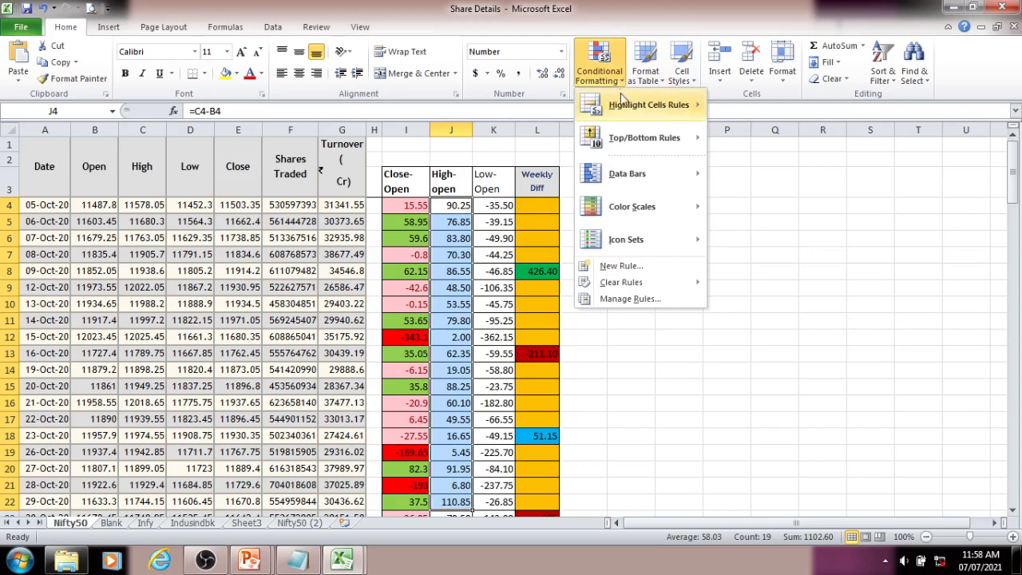
{"action": "mouse_move", "coordinate": [627, 182]}
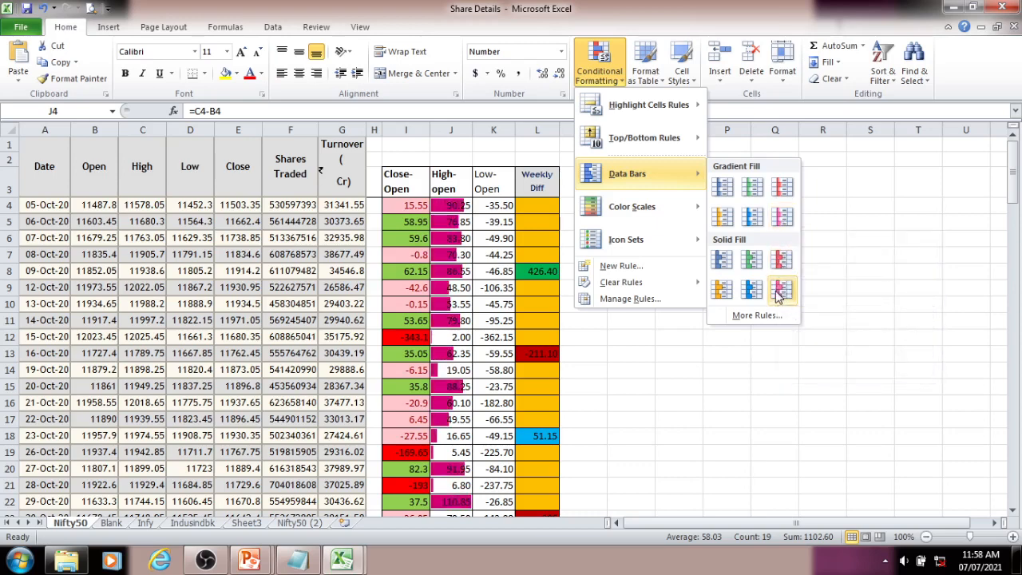
{"action": "mouse_move", "coordinate": [679, 207]}
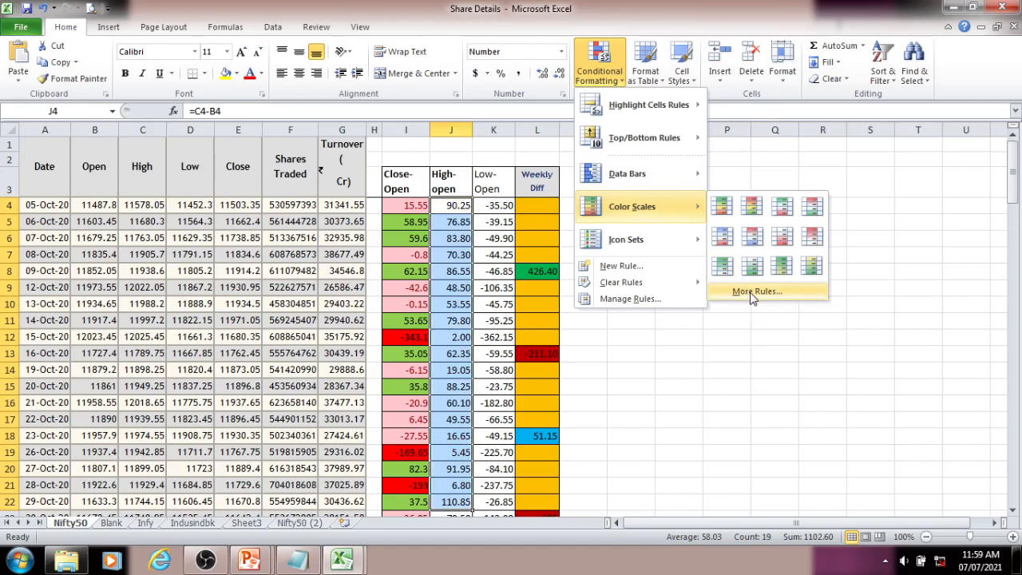
{"action": "mouse_move", "coordinate": [644, 293]}
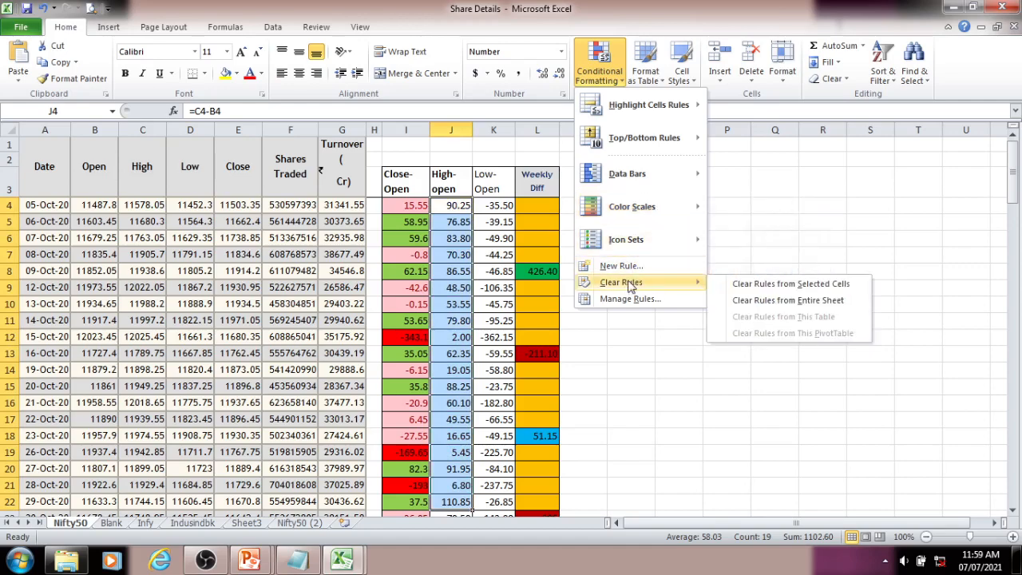
- Create a conditional formatting rule for the High-open values in J4:J22 covering cell values between 0 and 50
{"action": "left_click", "coordinate": [635, 270]}
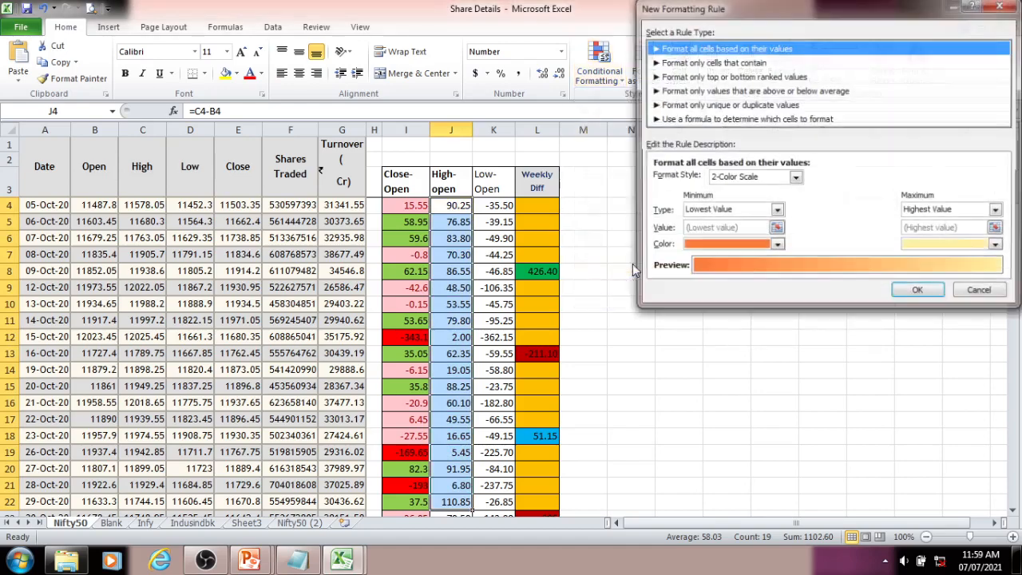
{"action": "left_click_drag", "start_coordinate": [777, 18], "coordinate": [725, 78]}
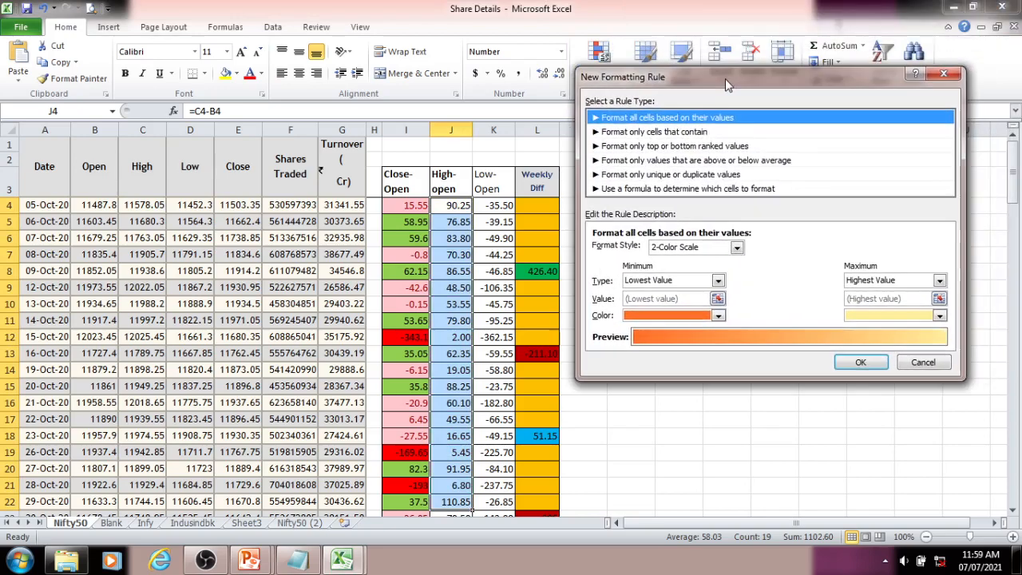
{"action": "left_click", "coordinate": [639, 133]}
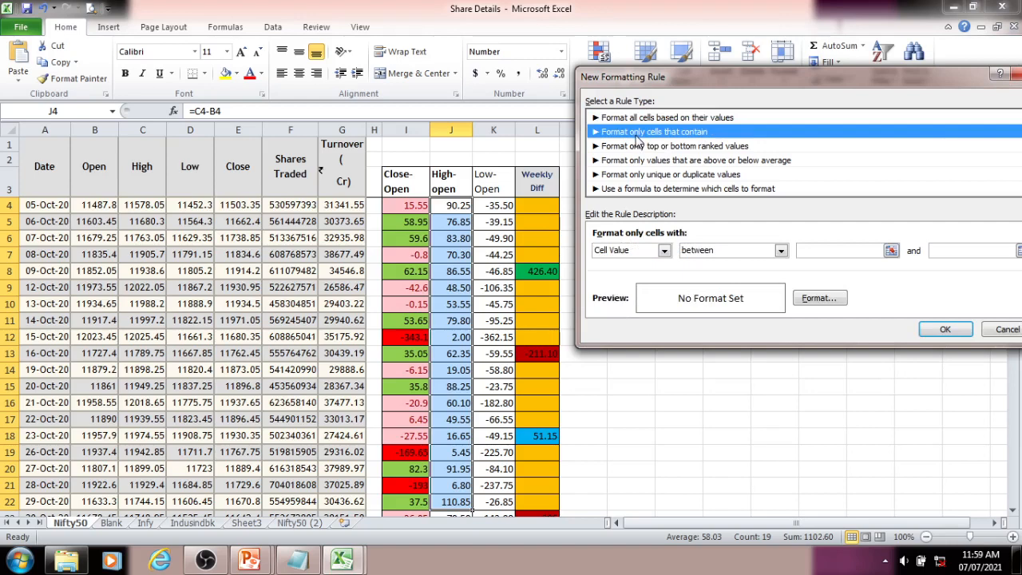
{"action": "left_click_drag", "start_coordinate": [773, 79], "coordinate": [751, 80]}
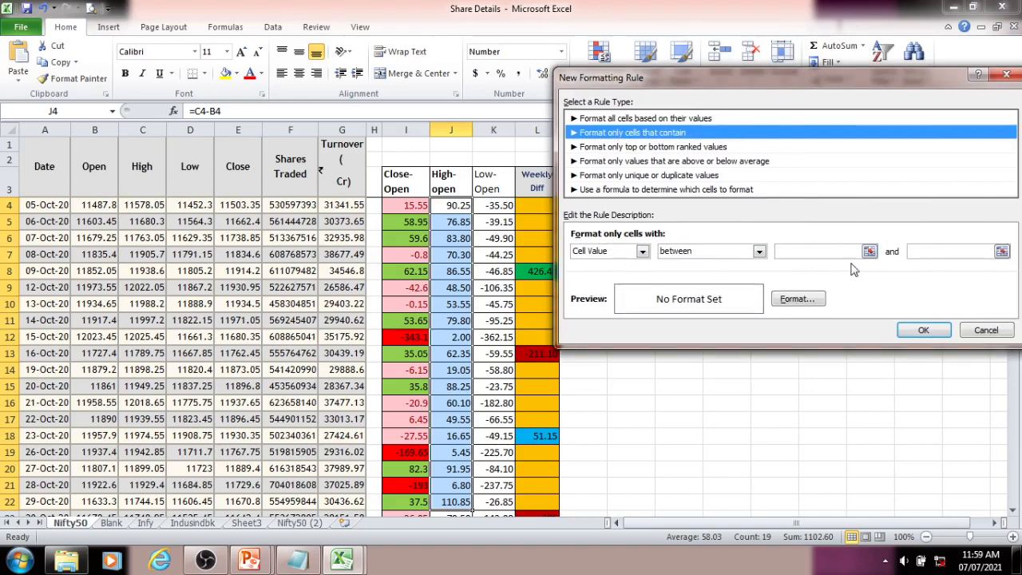
{"action": "left_click", "coordinate": [813, 251]}
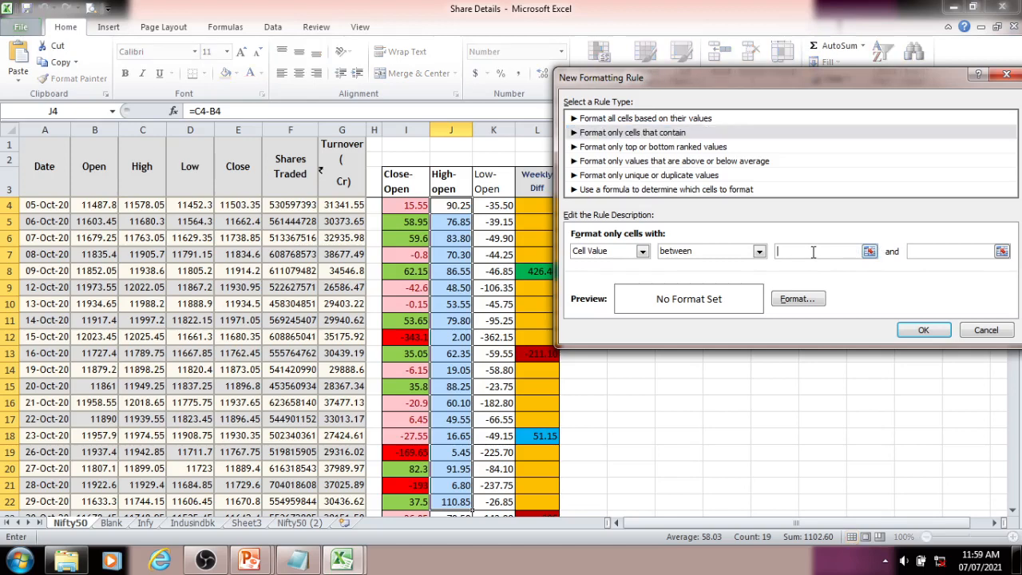
{"action": "type", "text": "0"}
{"action": "left_click", "coordinate": [922, 252]}
{"action": "type", "text": "50"}
- Give the 0 to 50 rule a red background fill and apply it to the High-open values
{"action": "left_click", "coordinate": [807, 302]}
{"action": "left_click_drag", "start_coordinate": [836, 20], "coordinate": [768, 26]}
{"action": "left_click", "coordinate": [717, 40]}
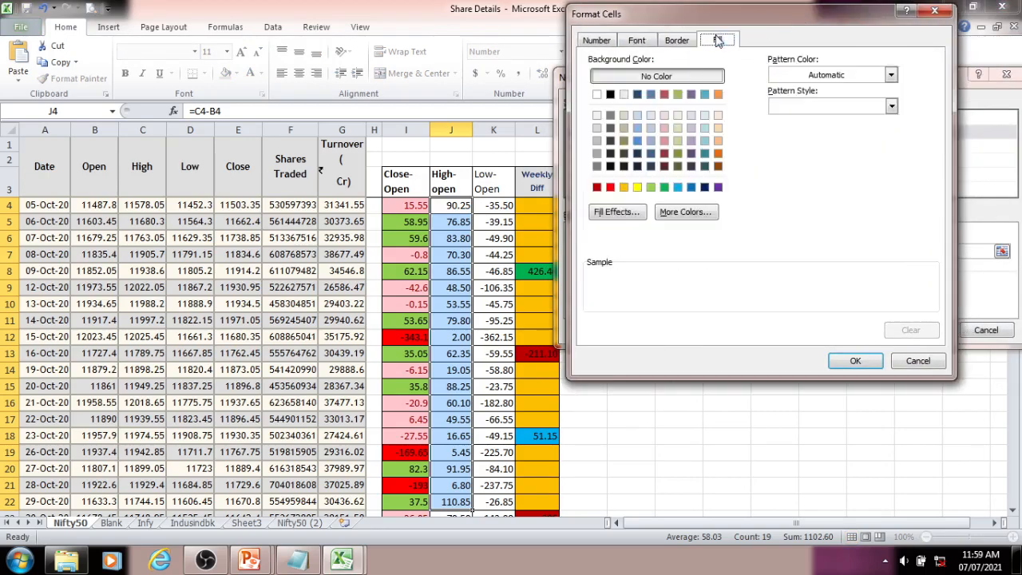
{"action": "left_click", "coordinate": [611, 186]}
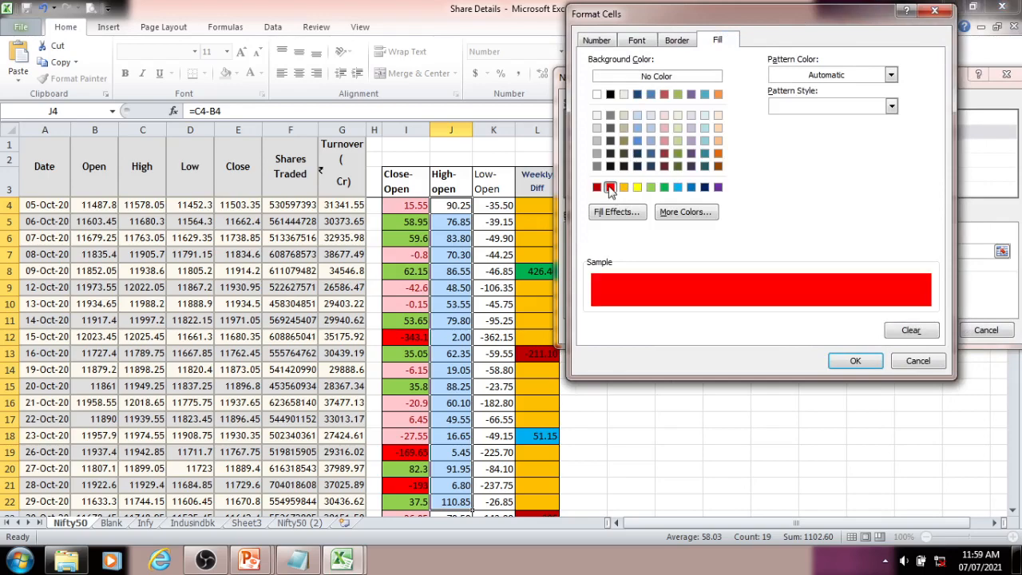
{"action": "left_click", "coordinate": [855, 361]}
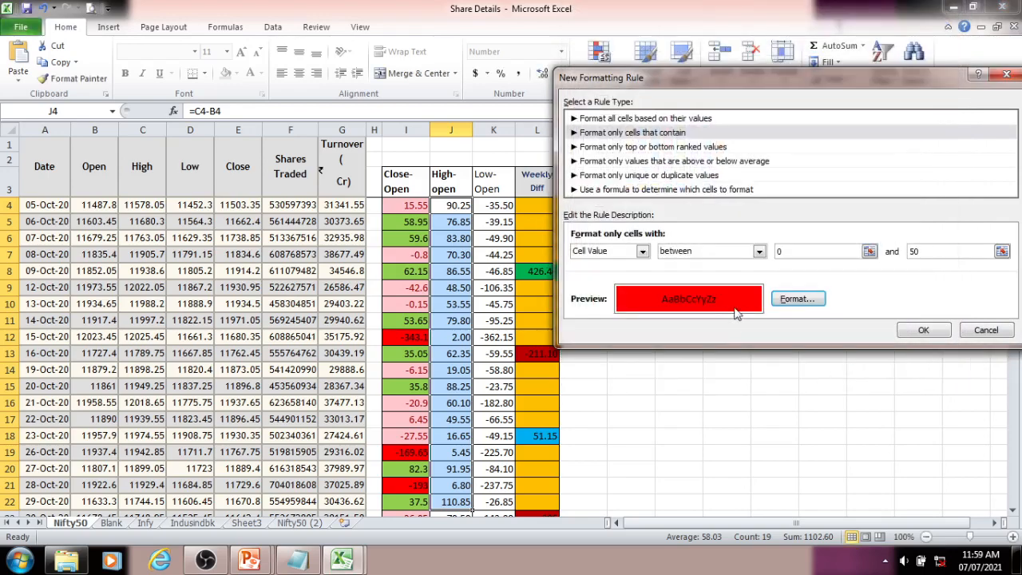
{"action": "left_click", "coordinate": [924, 330]}
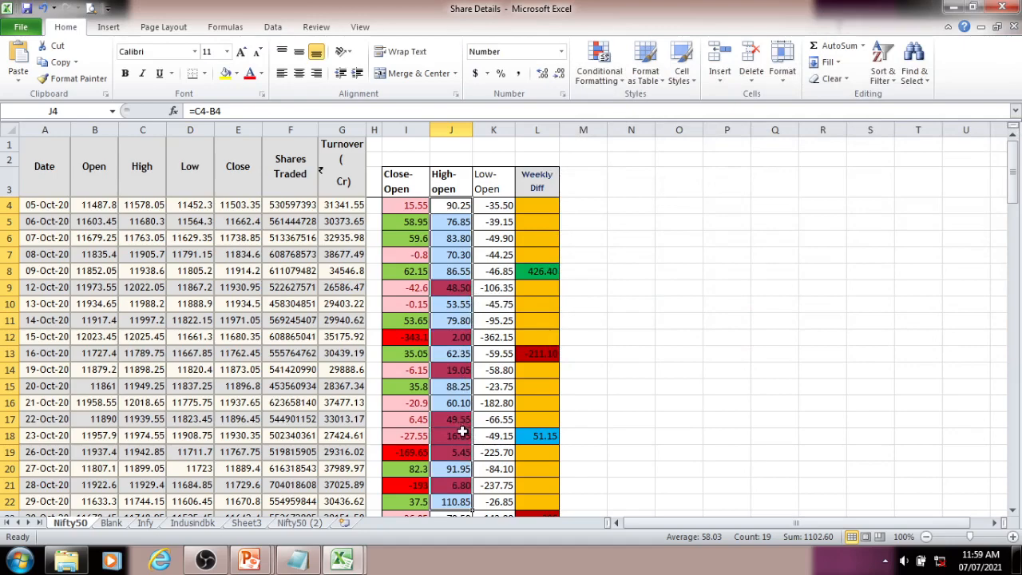
{"action": "scroll", "coordinate": [463, 425], "scroll_direction": "down", "scroll_amount": 1}
{"action": "scroll", "coordinate": [462, 428], "scroll_direction": "up", "scroll_amount": 1}
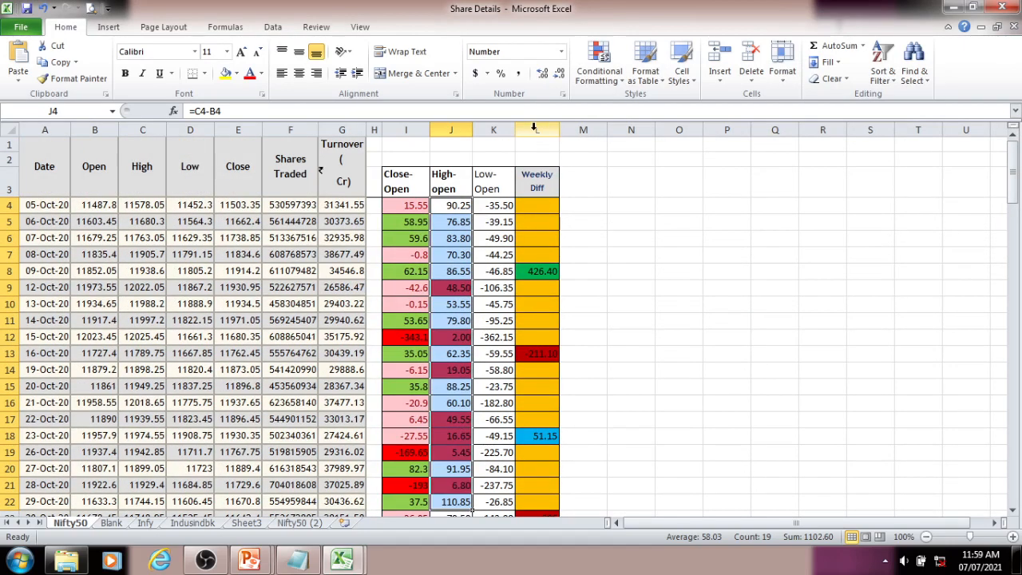
- Create a second rule for the High-open values in J4:J22 covering cell values between 50.05 and 80
{"action": "left_click", "coordinate": [617, 83]}
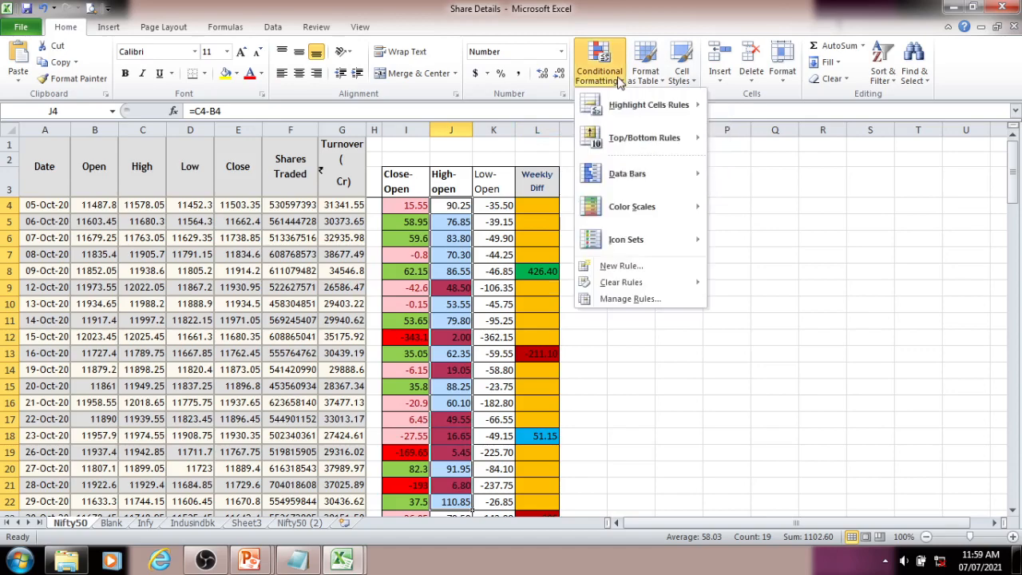
{"action": "left_click", "coordinate": [613, 266]}
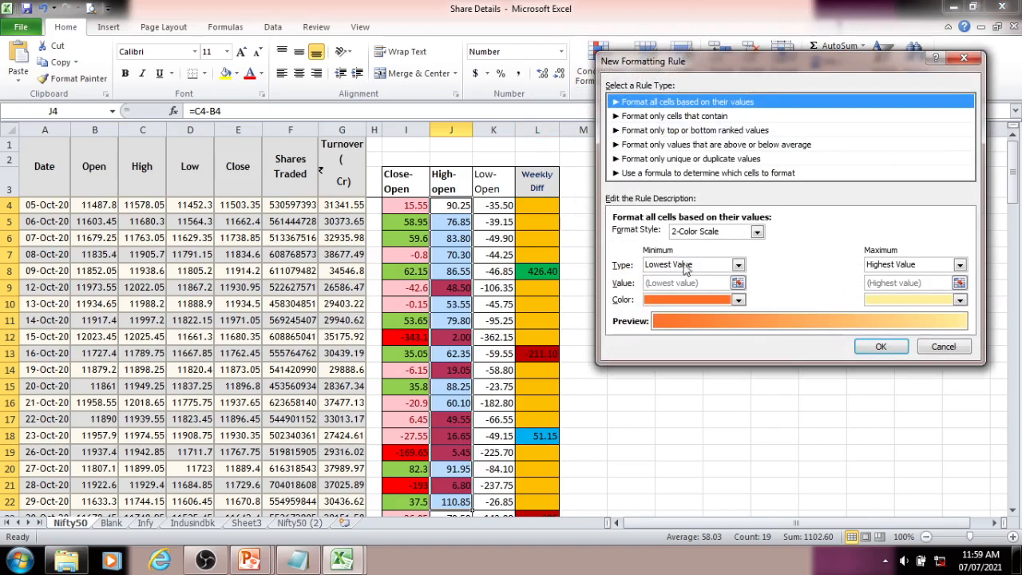
{"action": "left_click", "coordinate": [693, 119]}
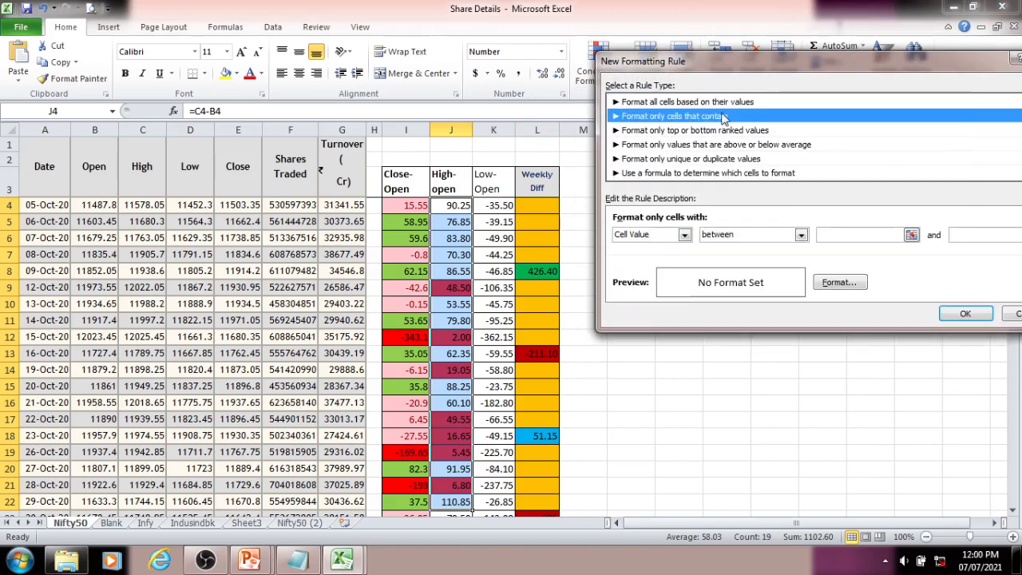
{"action": "left_click", "coordinate": [842, 235]}
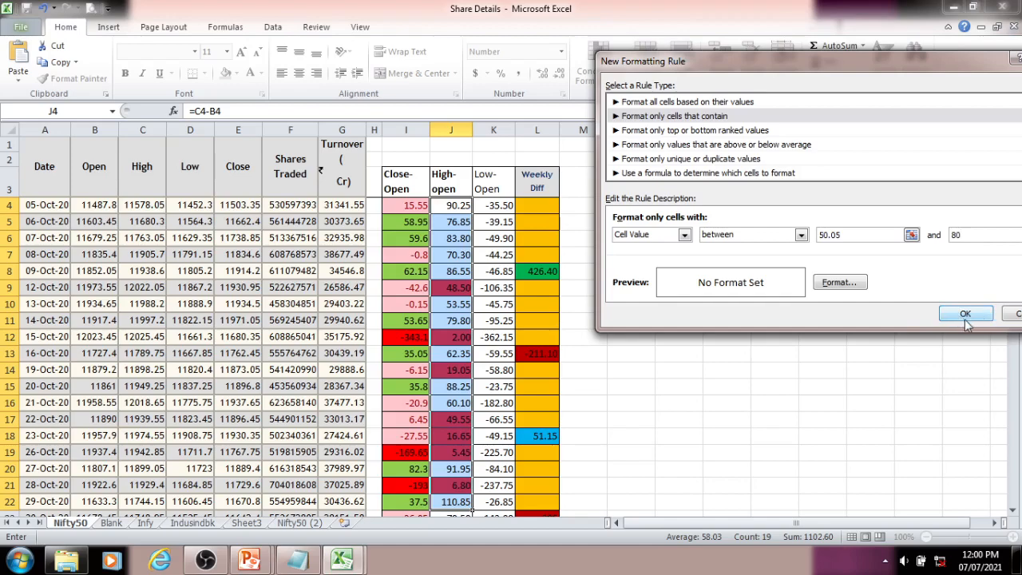
- Give the 50.05 to 80 rule a dark blue background fill and apply it to the High-open values
{"action": "left_click", "coordinate": [840, 282]}
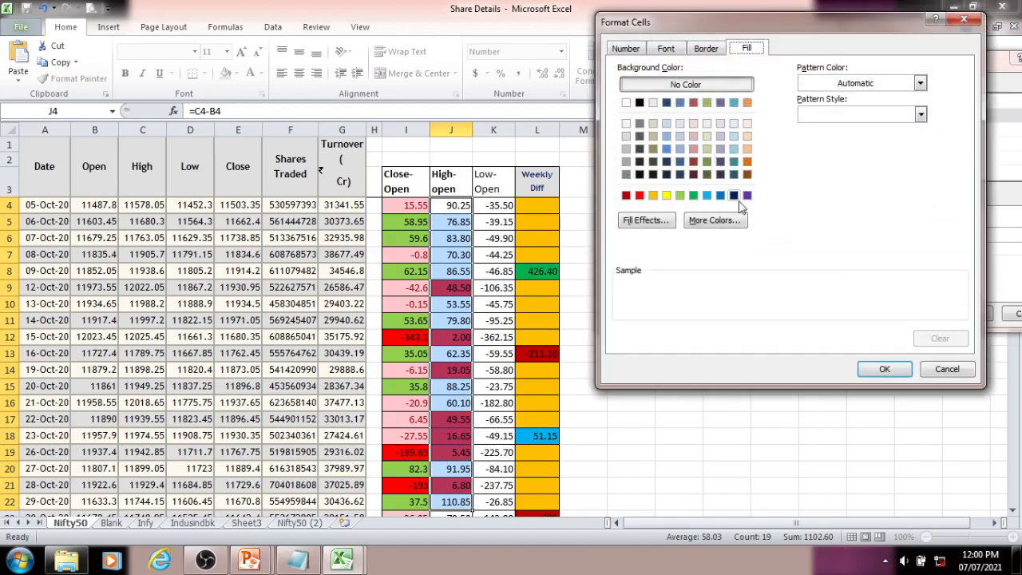
{"action": "left_click", "coordinate": [734, 195]}
{"action": "left_click", "coordinate": [881, 370]}
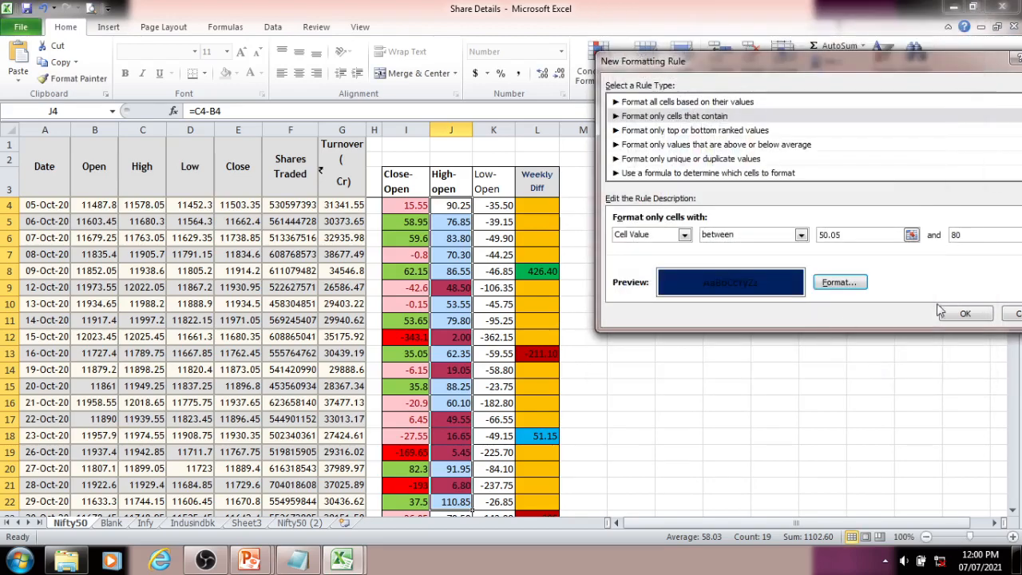
{"action": "left_click", "coordinate": [962, 315]}
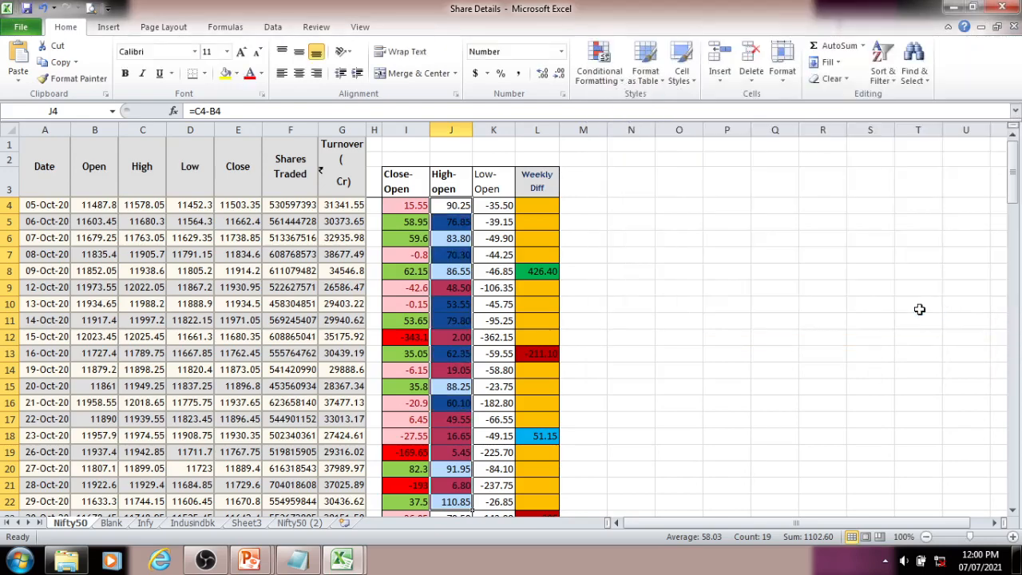
{"action": "scroll", "coordinate": [467, 316], "scroll_direction": "down", "scroll_amount": 1}
{"action": "scroll", "coordinate": [466, 318], "scroll_direction": "up", "scroll_amount": 1}
{"action": "double_click", "coordinate": [451, 222]}
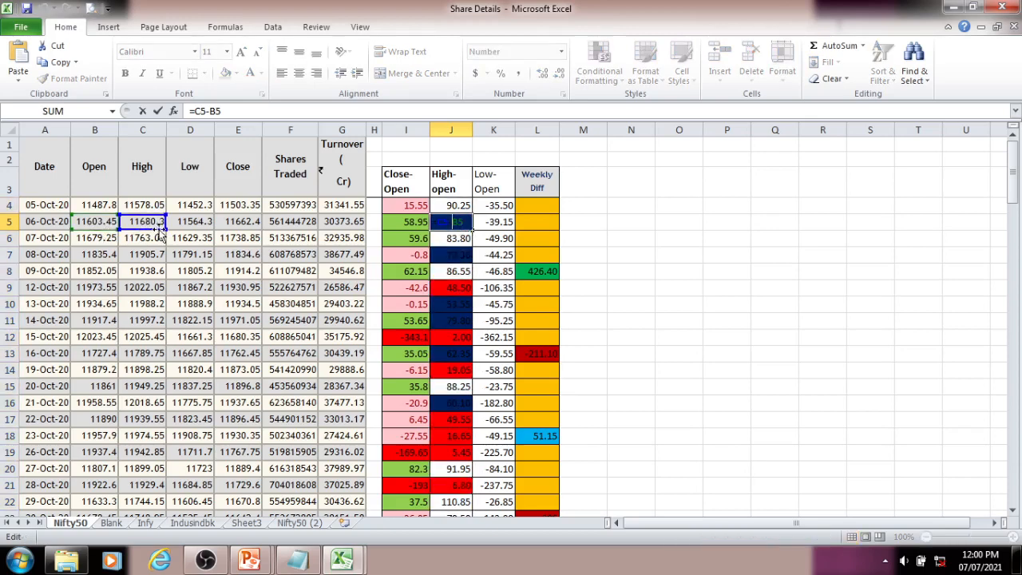
{"action": "left_click", "coordinate": [149, 222]}
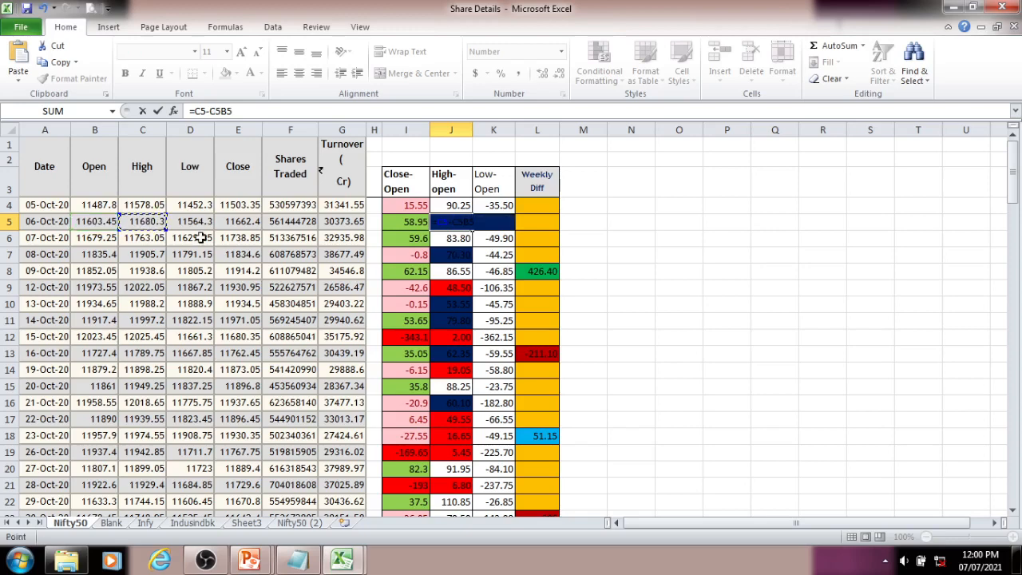
{"action": "key", "text": "Escape"}
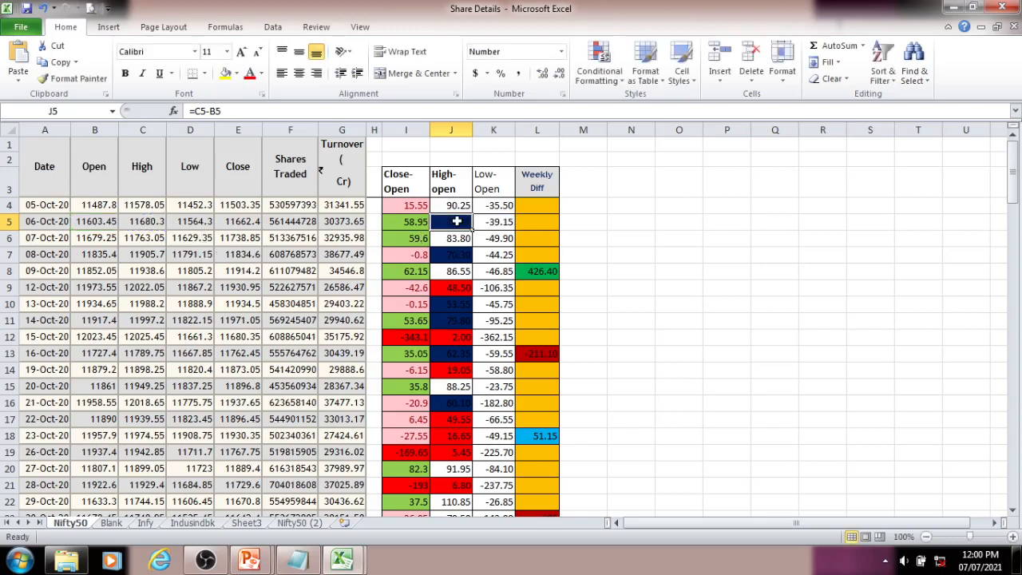
- Change the 06-Oct-20 High price in C5 to 11650.3 and check the color of the High-open difference in J5
{"action": "left_click", "coordinate": [143, 221]}
{"action": "double_click", "coordinate": [143, 221]}
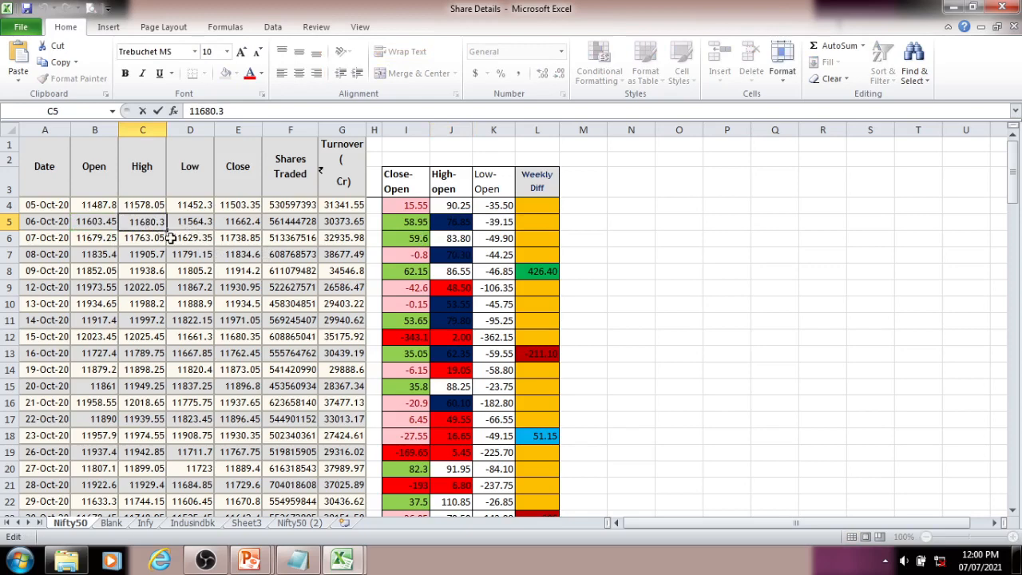
{"action": "key", "text": "BackSpace"}
{"action": "type", "text": "5"}
{"action": "key", "text": "Return"}
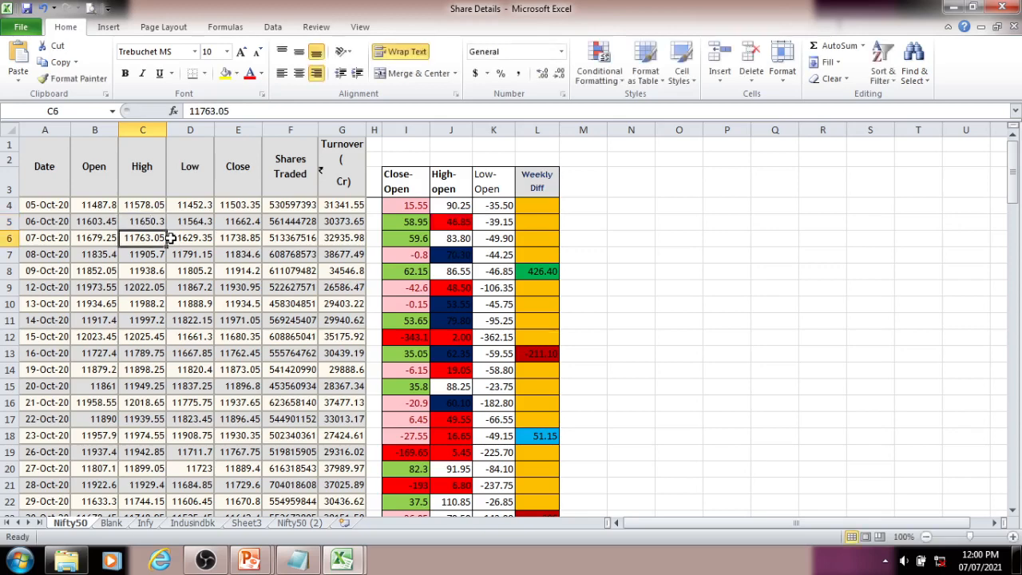
{"action": "left_click", "coordinate": [466, 225]}
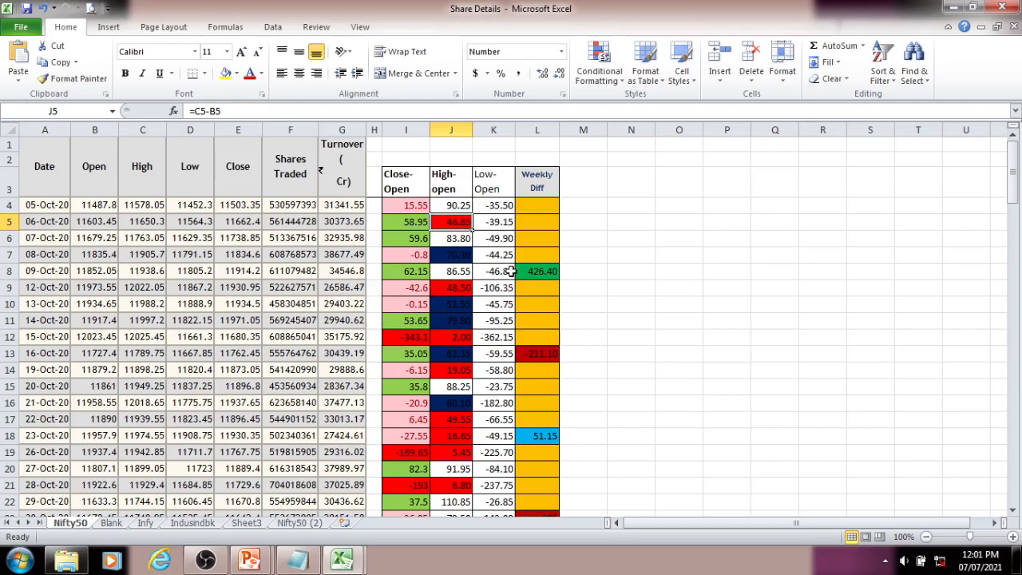
{"action": "left_click", "coordinate": [616, 80]}
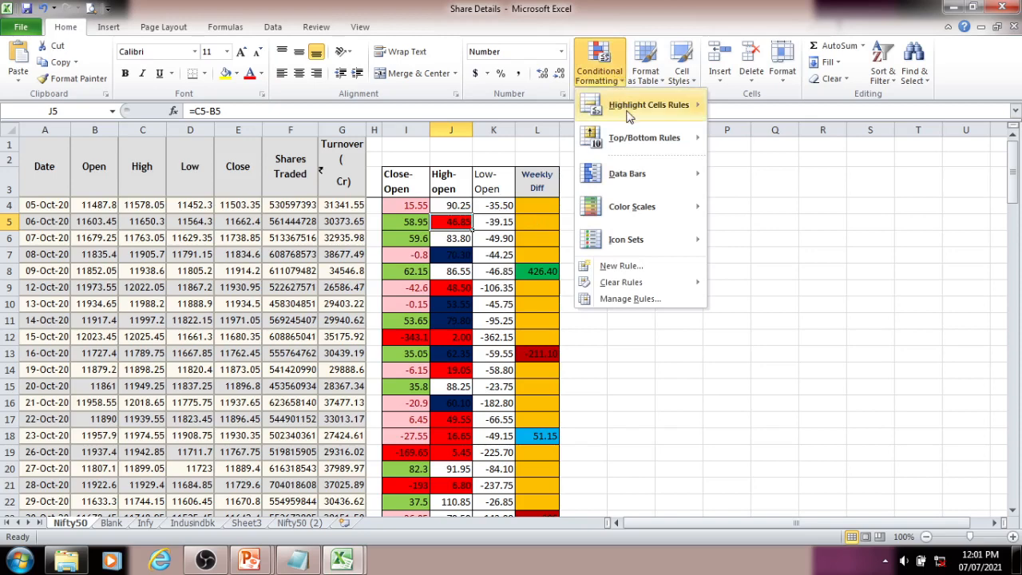
{"action": "mouse_move", "coordinate": [629, 114]}
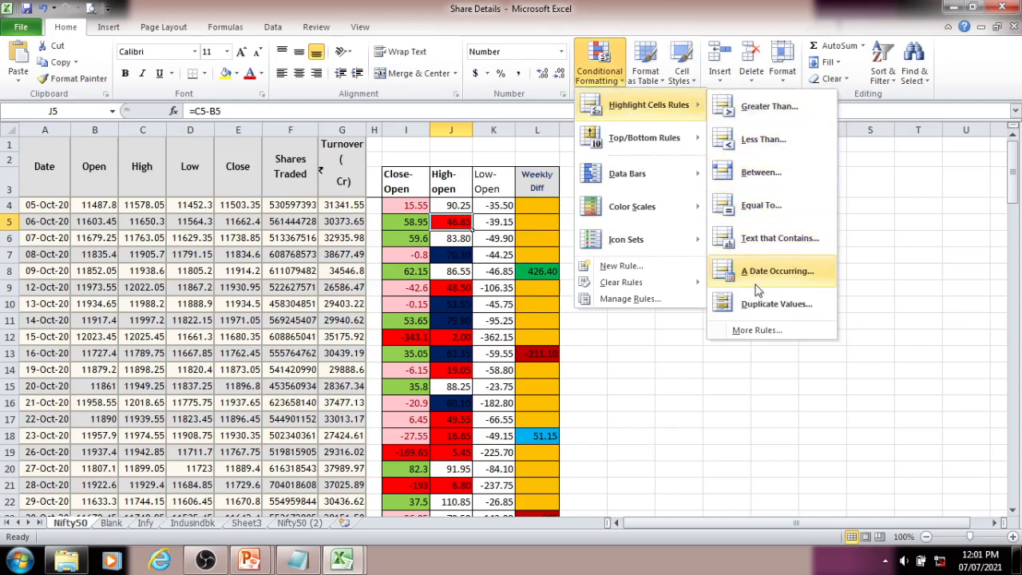
{"action": "left_click", "coordinate": [492, 377]}
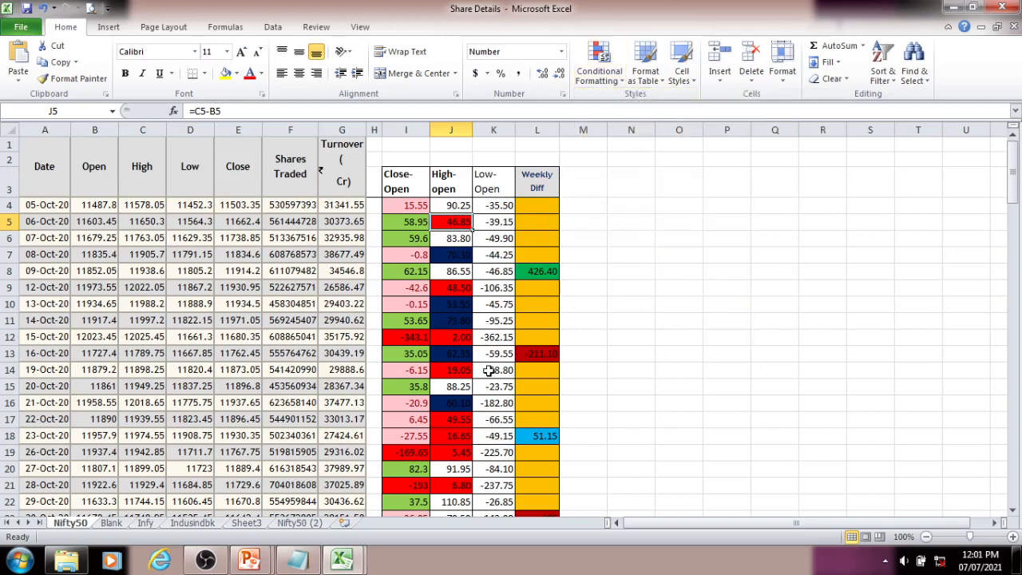